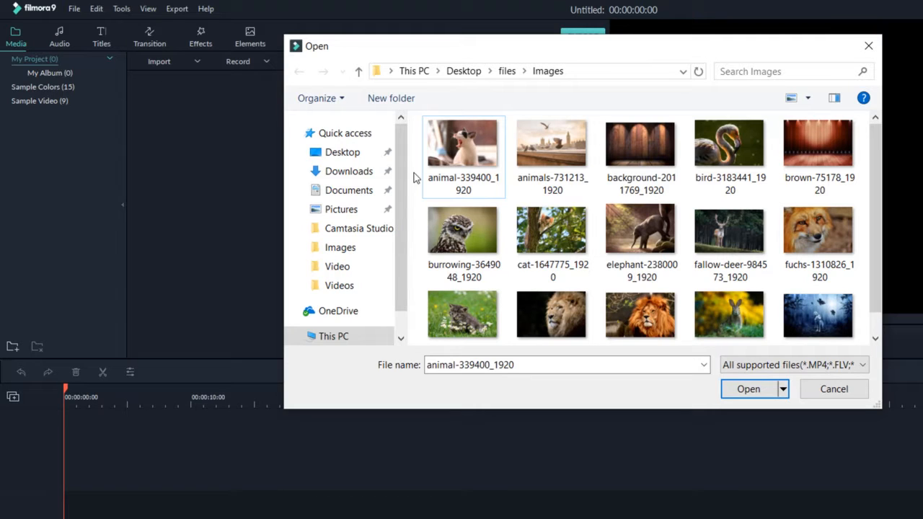
- Import the images animal-339400_1920, elephant-2380009_1920, fallow-deer-984573_1920, fuchs-1310826_1920 and bird-3183441_1920 from the Images folder
{"action": "left_click", "coordinate": [467, 167]}
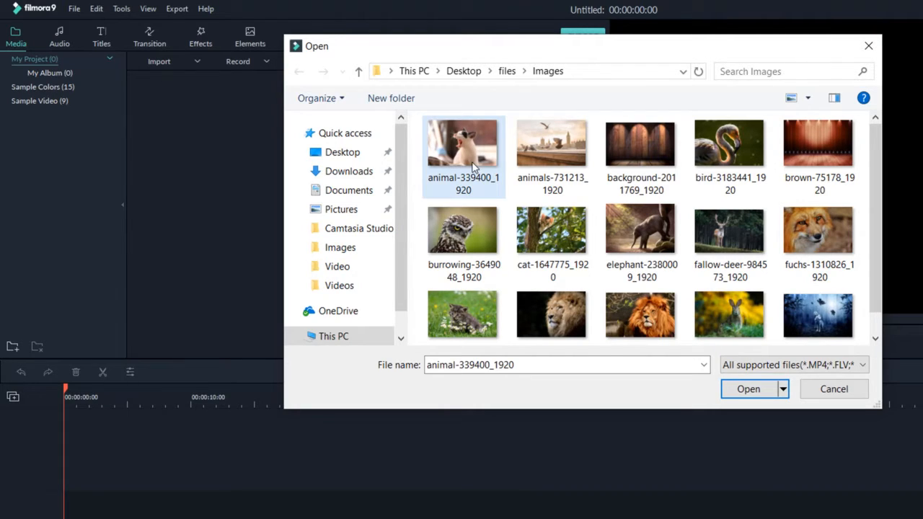
{"action": "left_click", "coordinate": [645, 245], "text": "ctrl"}
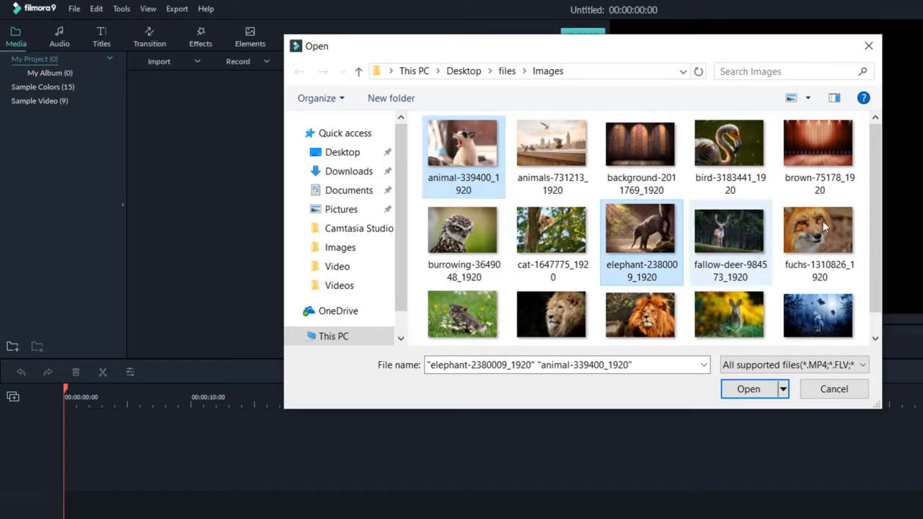
{"action": "left_click", "coordinate": [729, 245], "text": "ctrl"}
{"action": "left_click", "coordinate": [846, 249], "text": "ctrl"}
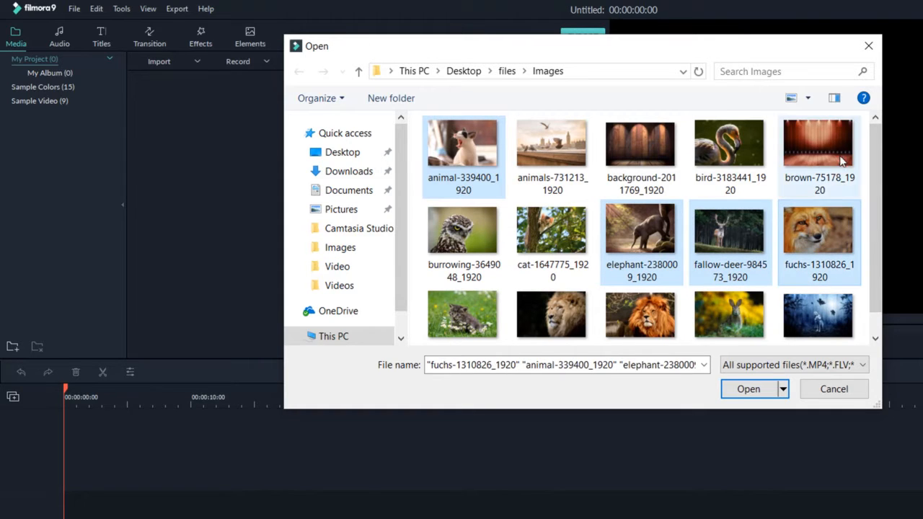
{"action": "left_click", "coordinate": [753, 149], "text": "ctrl"}
{"action": "left_click", "coordinate": [748, 389]}
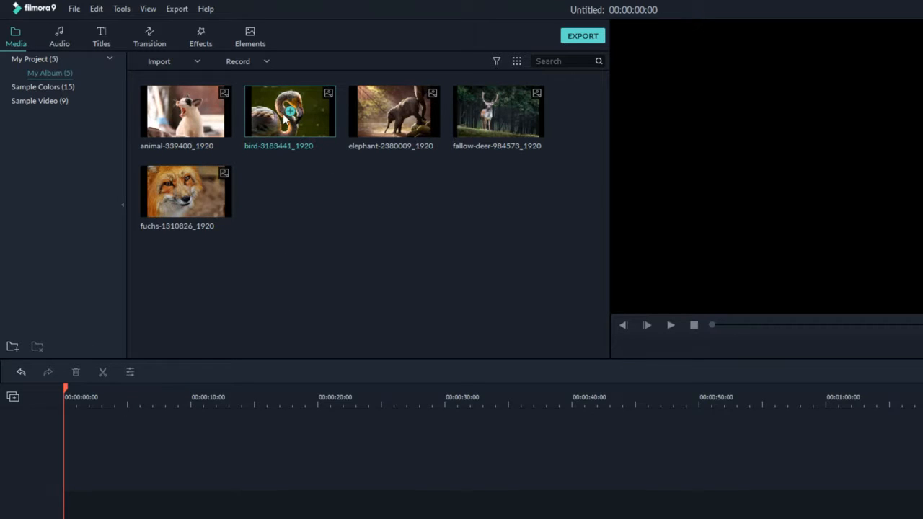
- Place the animal, fallow-deer, fuchs and bird images one after another on video track 1, starting at 00:00:00:00
{"action": "left_click_drag", "start_coordinate": [178, 106], "coordinate": [116, 518]}
{"action": "left_click_drag", "start_coordinate": [102, 468], "coordinate": [44, 490]}
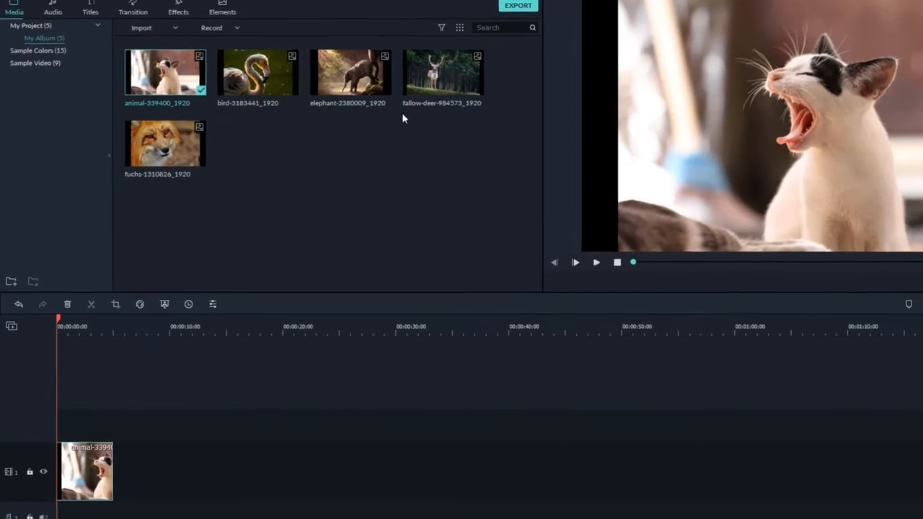
{"action": "right_click", "coordinate": [438, 71]}
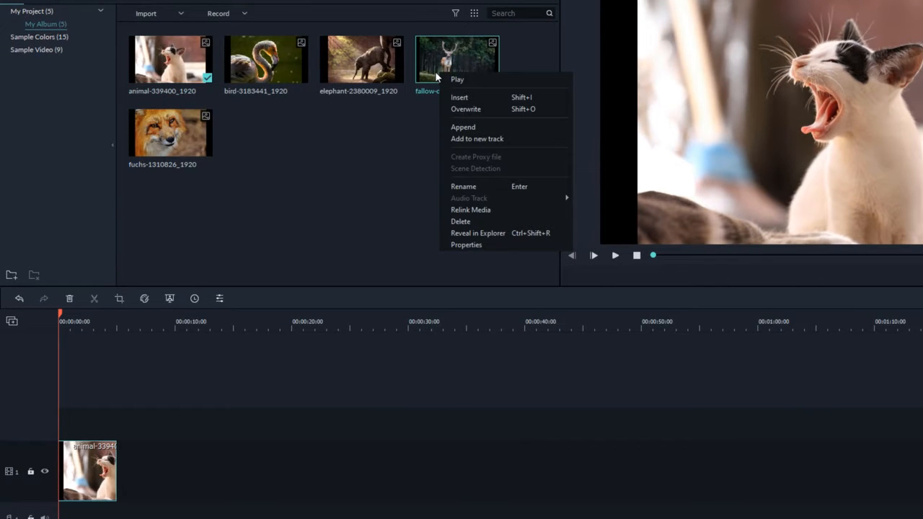
{"action": "left_click", "coordinate": [485, 129]}
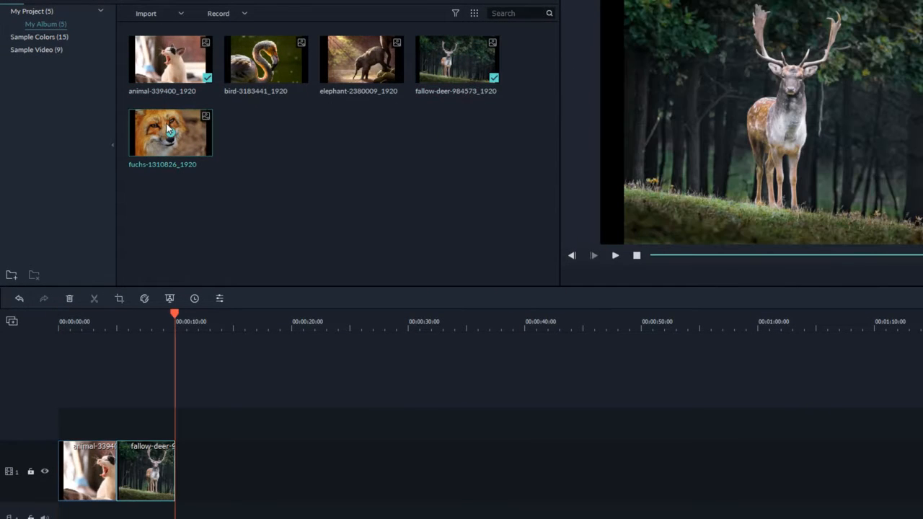
{"action": "right_click", "coordinate": [182, 122]}
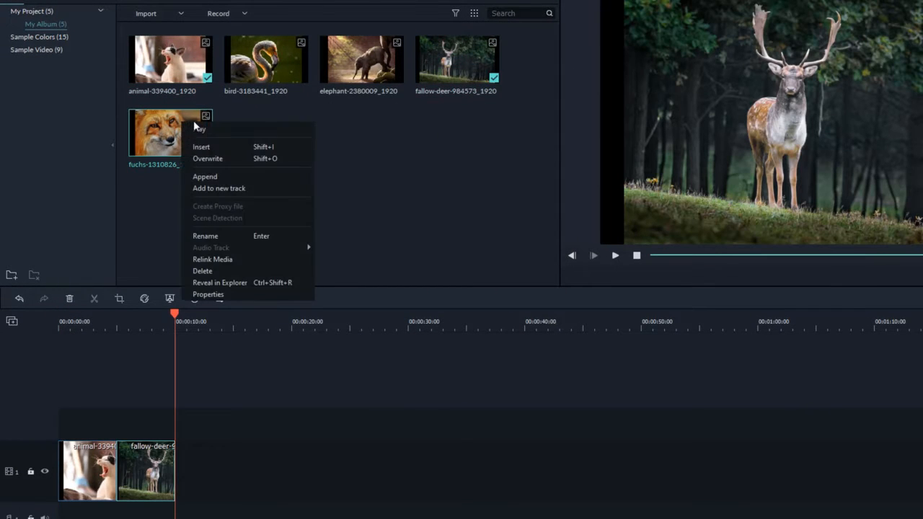
{"action": "left_click", "coordinate": [240, 175]}
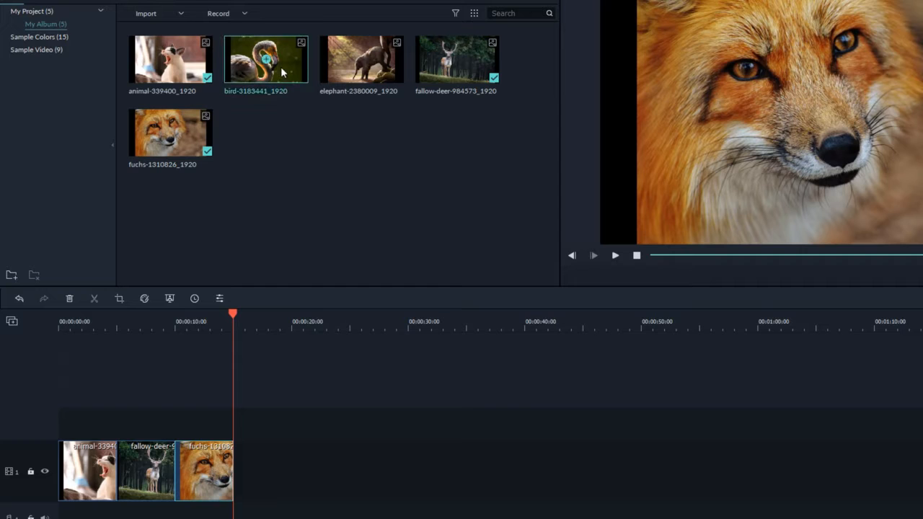
{"action": "left_click_drag", "start_coordinate": [281, 66], "coordinate": [320, 473]}
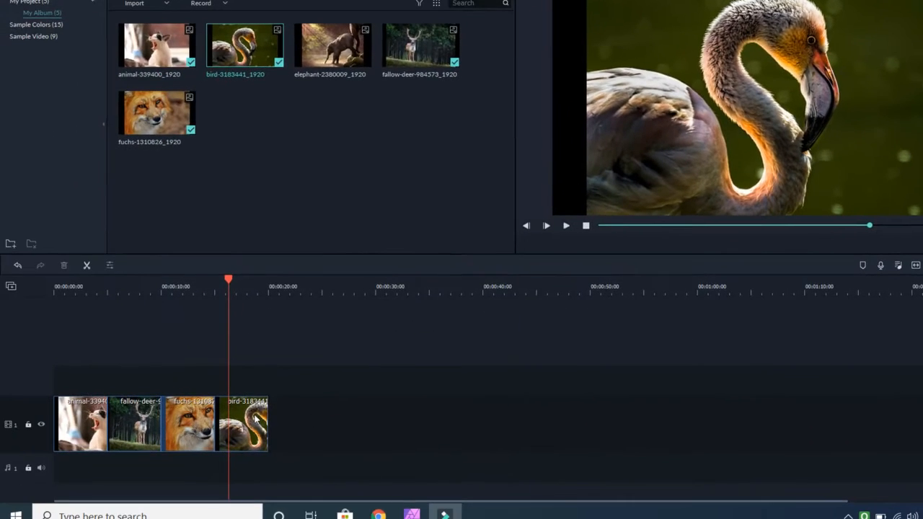
- Apply Crop to Fit to the bird clip on the timeline
{"action": "right_click", "coordinate": [253, 417]}
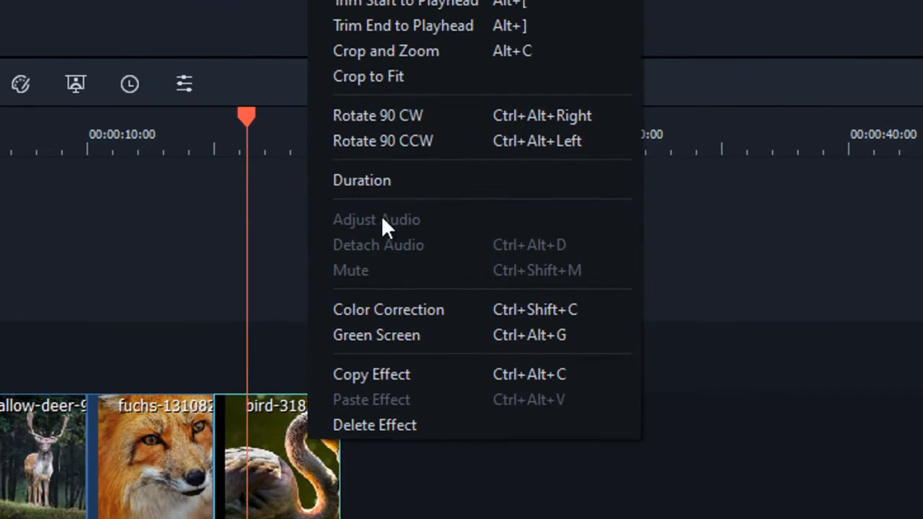
{"action": "left_click", "coordinate": [448, 77]}
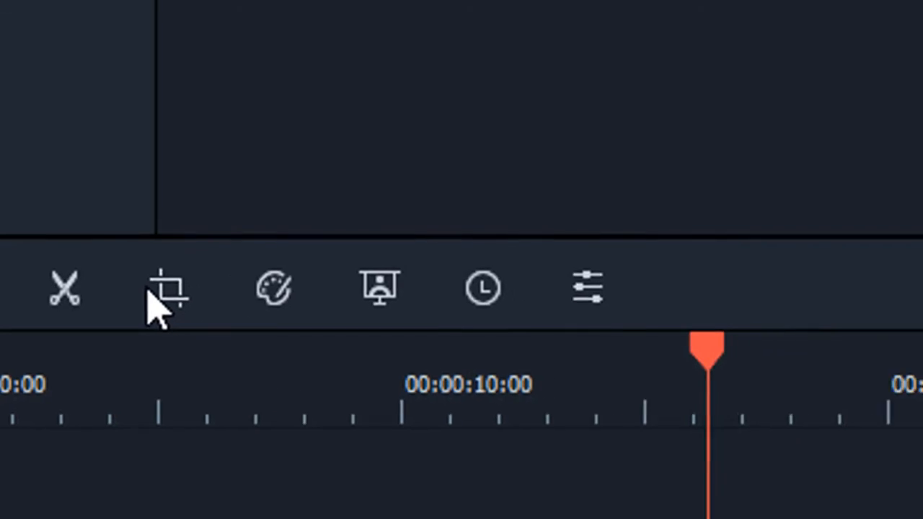
- Crop the bird clip with Crop and Zoom at a 16:9 ratio, framing the flamingo at 1570 x 883
{"action": "left_click", "coordinate": [150, 291]}
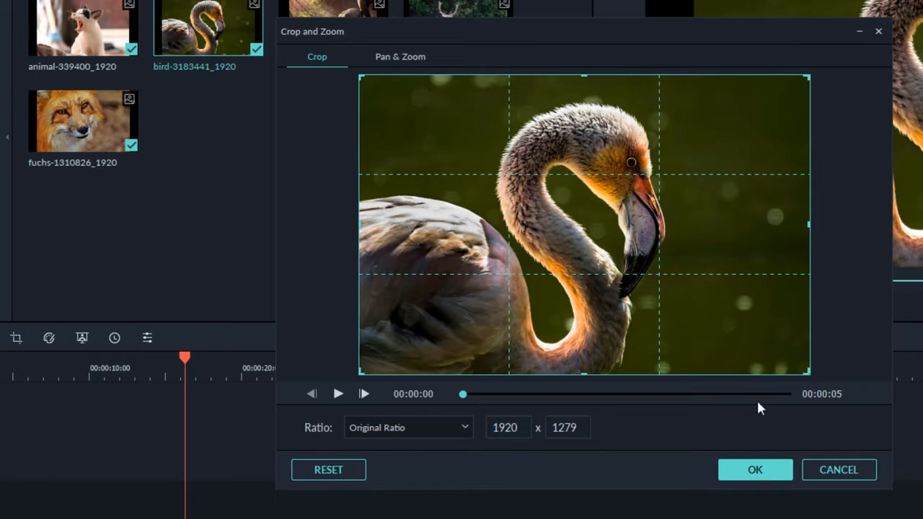
{"action": "left_click_drag", "start_coordinate": [803, 372], "coordinate": [727, 318]}
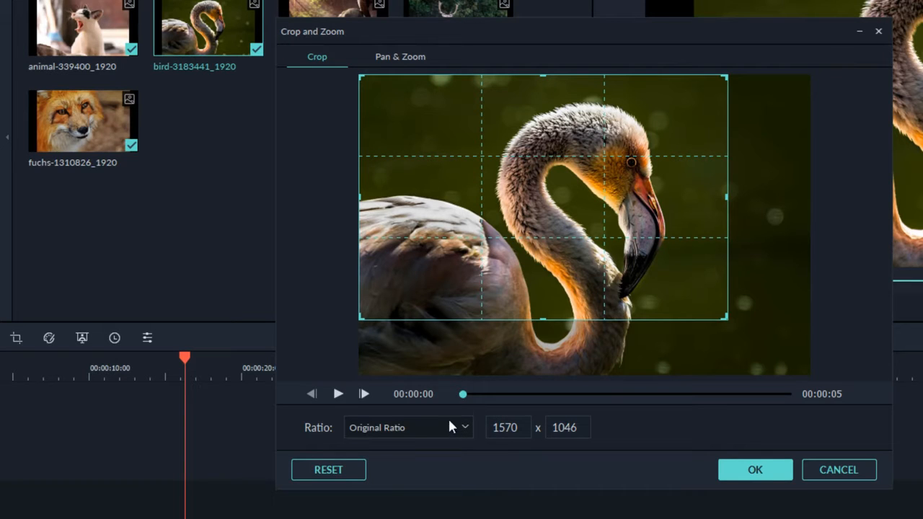
{"action": "left_click", "coordinate": [465, 431]}
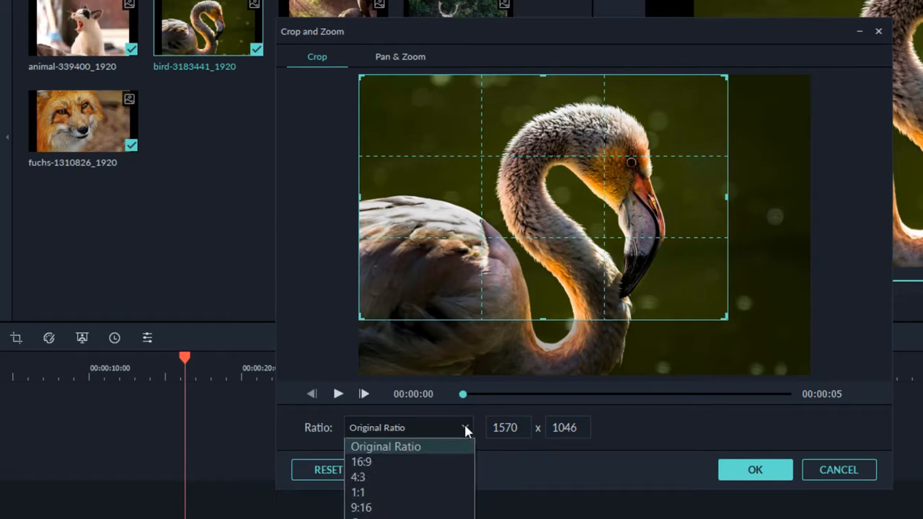
{"action": "left_click", "coordinate": [454, 462]}
{"action": "left_click_drag", "start_coordinate": [589, 149], "coordinate": [575, 173]}
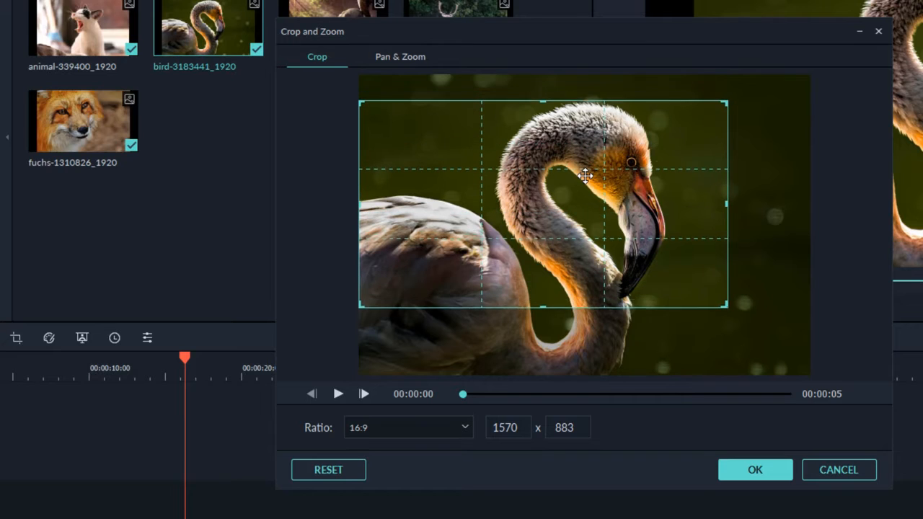
{"action": "left_click", "coordinate": [752, 470]}
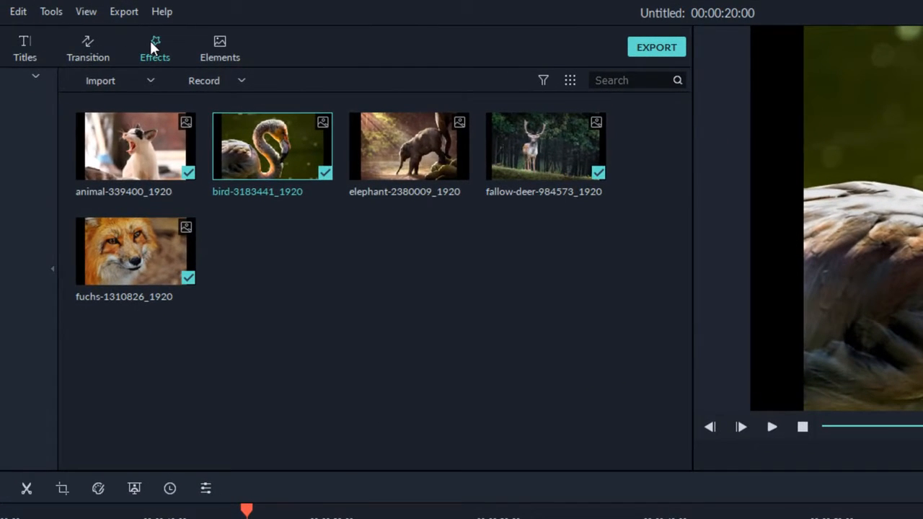
- Add the Crop effect from the Utility category to a second video track above the bird clip
{"action": "left_click", "coordinate": [150, 41]}
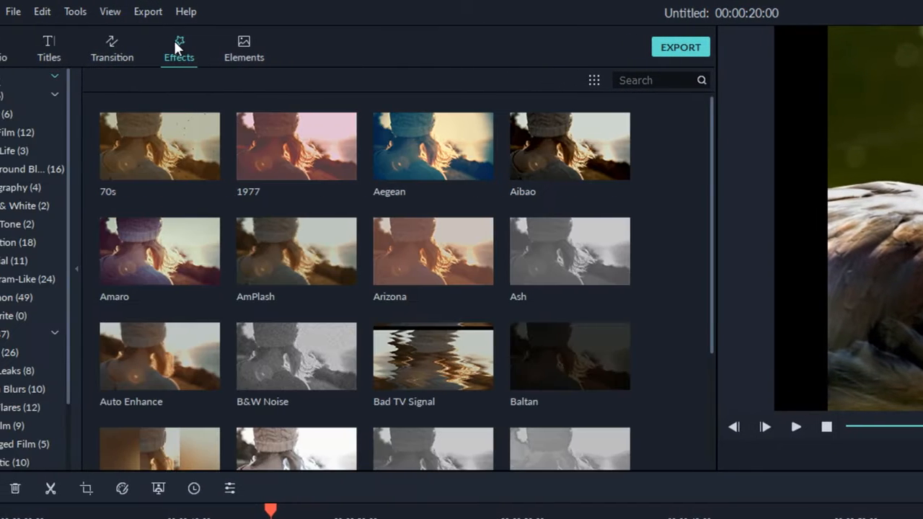
{"action": "scroll", "coordinate": [88, 318], "scroll_direction": "down", "scroll_amount": 3}
{"action": "left_click", "coordinate": [56, 444]}
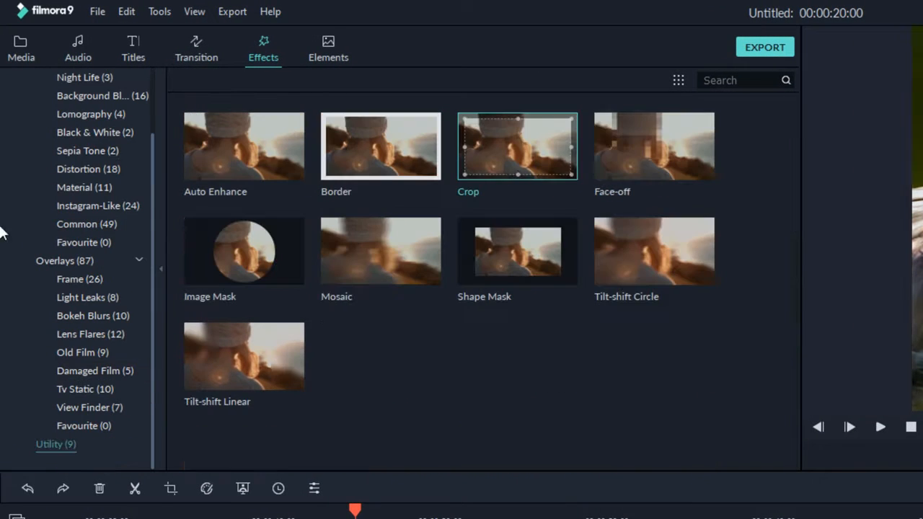
{"action": "left_click_drag", "start_coordinate": [513, 152], "coordinate": [493, 193]}
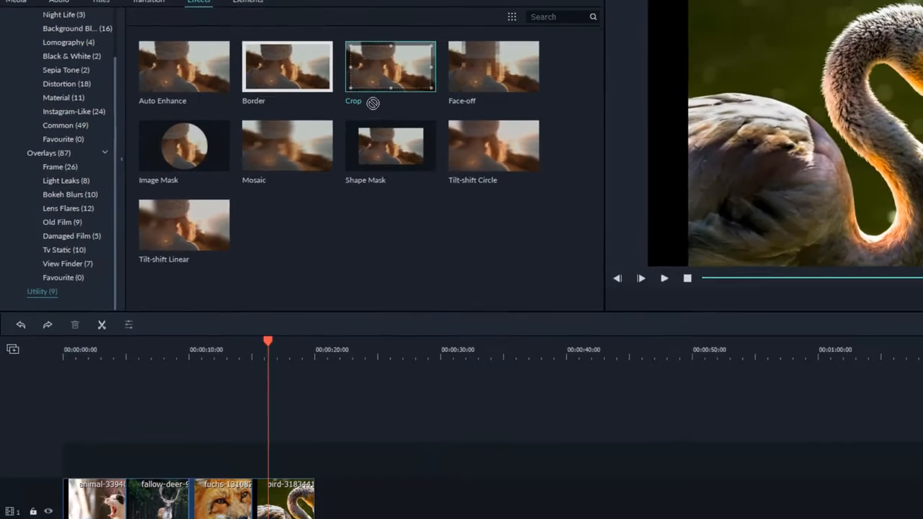
{"action": "left_click_drag", "start_coordinate": [372, 102], "coordinate": [286, 430]}
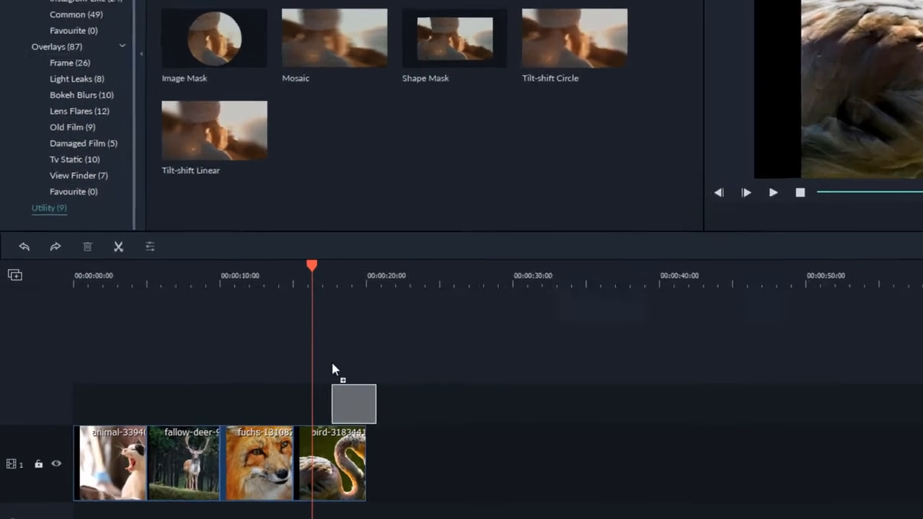
{"action": "left_click_drag", "start_coordinate": [332, 369], "coordinate": [304, 373]}
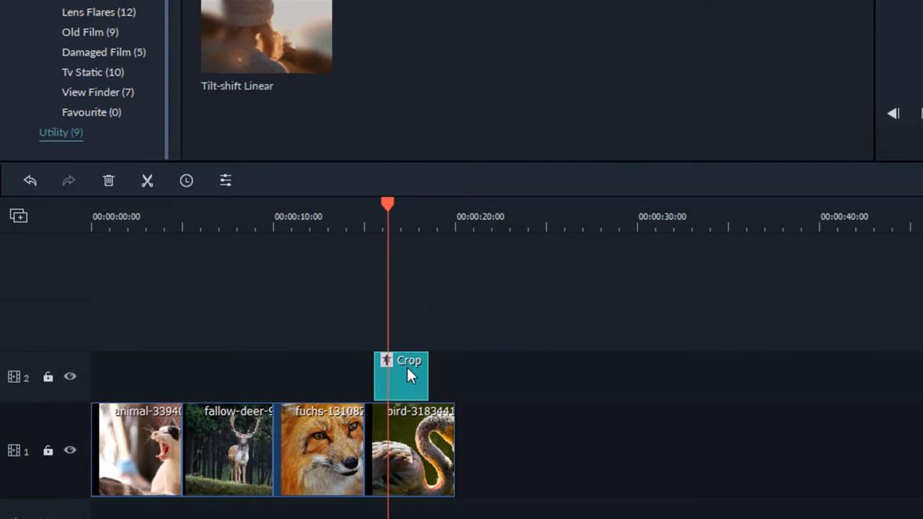
- Open the Crop effect's settings, try a Left crop of 38 and return it to 0
{"action": "double_click", "coordinate": [407, 365]}
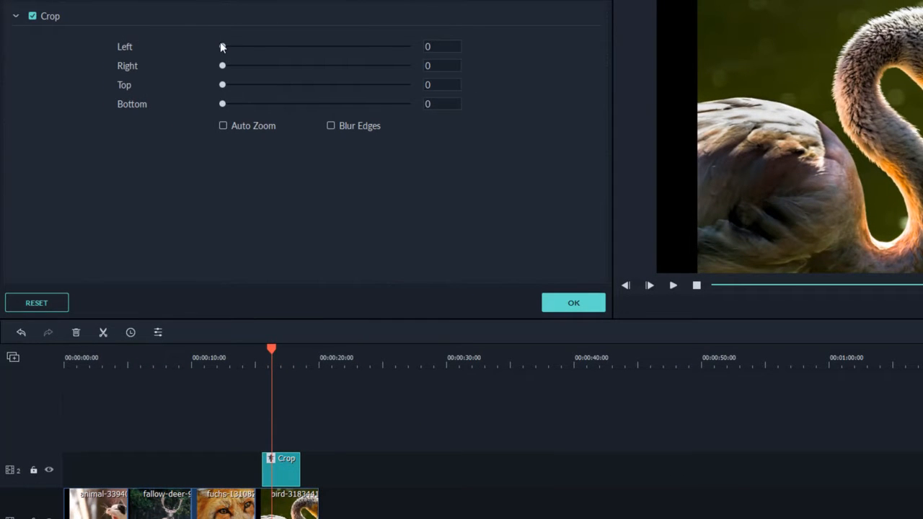
{"action": "left_click_drag", "start_coordinate": [222, 47], "coordinate": [295, 67]}
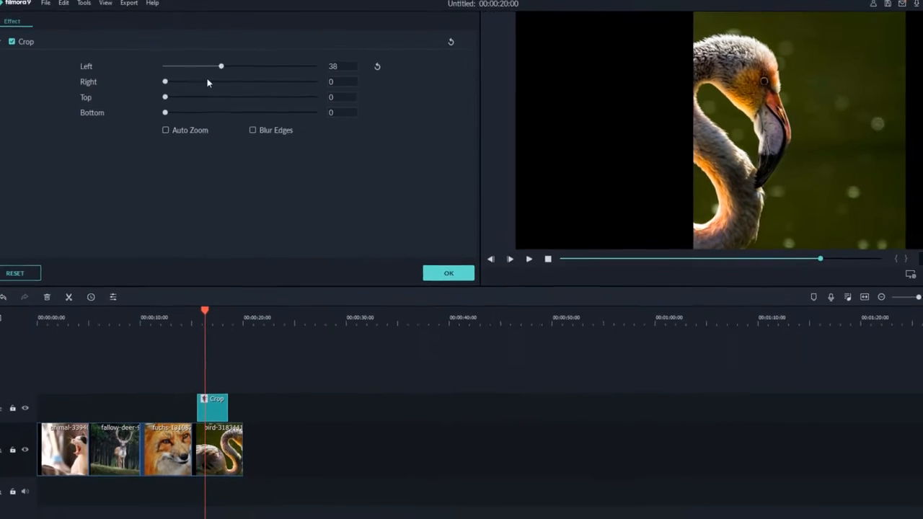
{"action": "left_click_drag", "start_coordinate": [207, 83], "coordinate": [150, 88]}
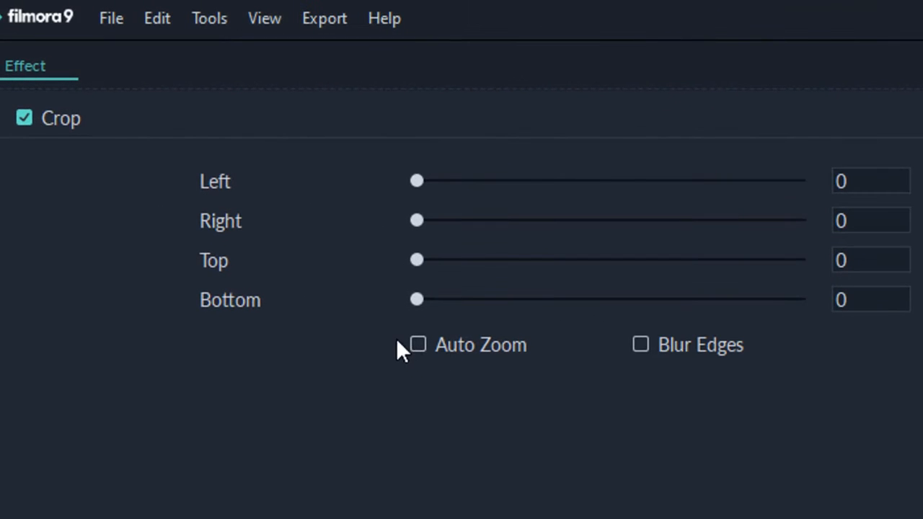
- Enable Auto Zoom for the Crop effect, set Left and Right to 10, try Blur Edges and leave it off
{"action": "left_click", "coordinate": [418, 345]}
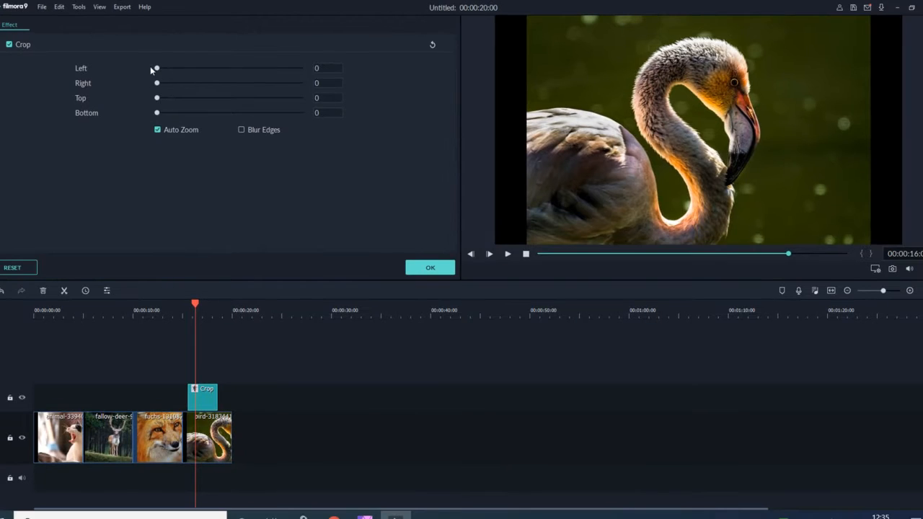
{"action": "left_click_drag", "start_coordinate": [157, 70], "coordinate": [172, 83]}
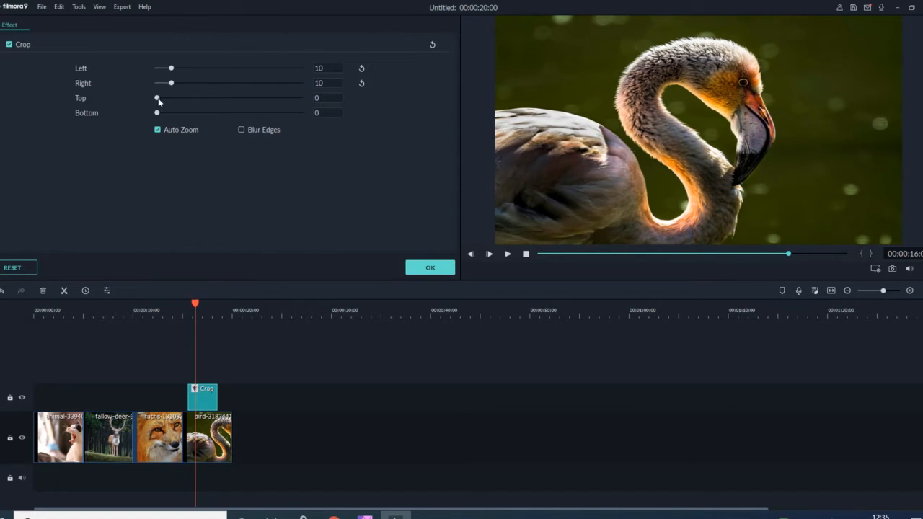
{"action": "left_click_drag", "start_coordinate": [163, 98], "coordinate": [156, 99]}
{"action": "left_click", "coordinate": [242, 130]}
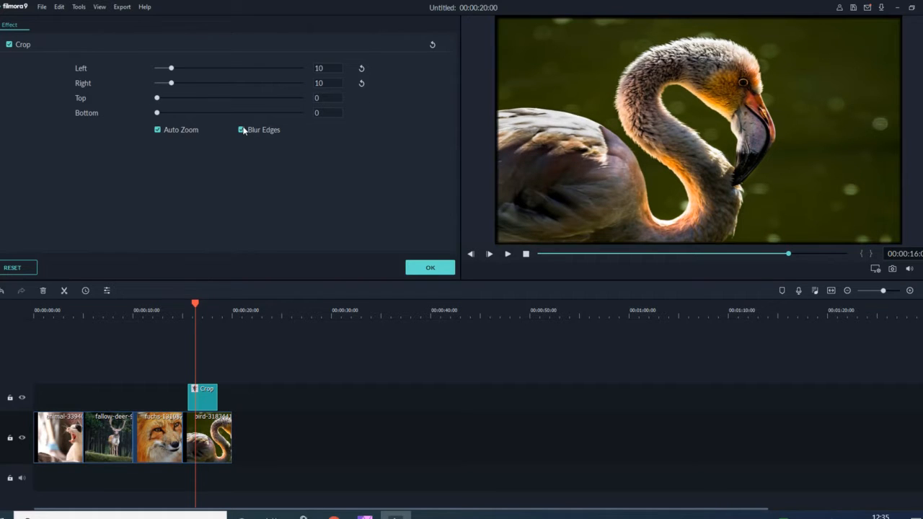
{"action": "left_click", "coordinate": [242, 130]}
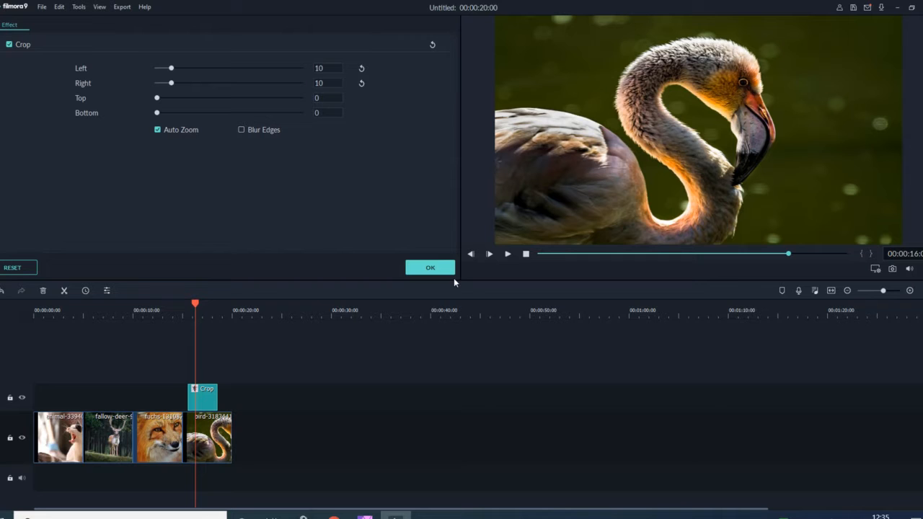
{"action": "left_click", "coordinate": [433, 268]}
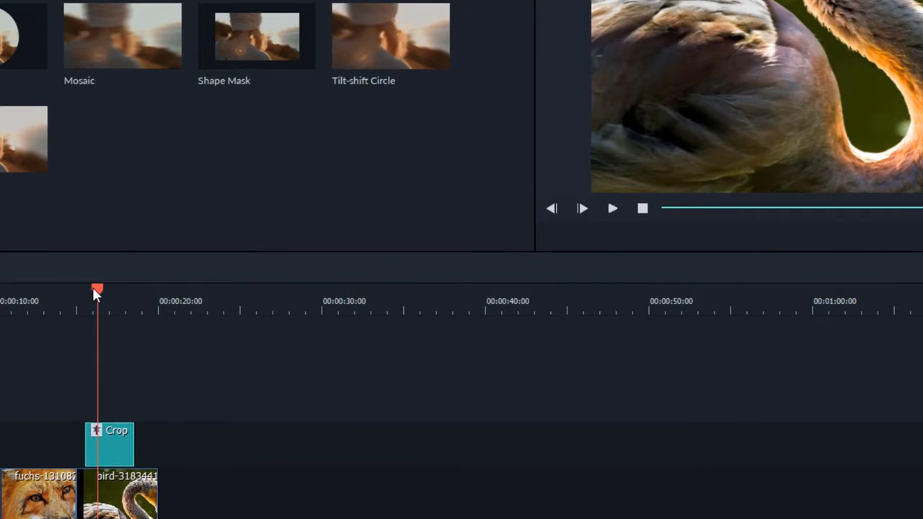
- Align the Crop effect with the start of the bird clip and extend it to the clip's end, checking the preview
{"action": "left_click_drag", "start_coordinate": [93, 287], "coordinate": [150, 306]}
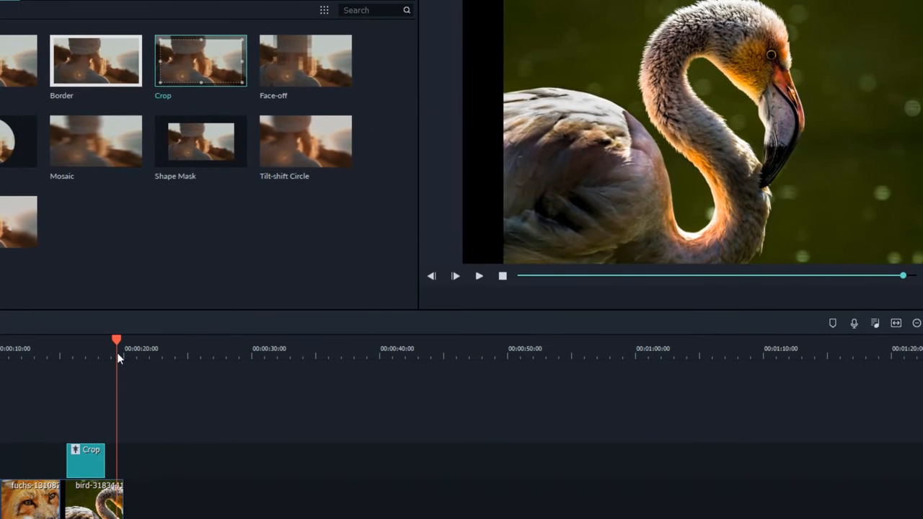
{"action": "left_click_drag", "start_coordinate": [117, 352], "coordinate": [75, 352]}
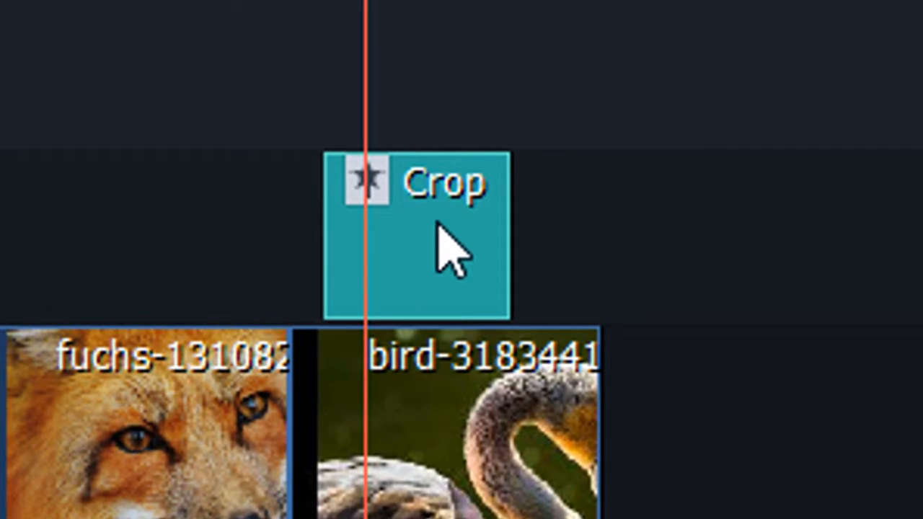
{"action": "left_click_drag", "start_coordinate": [437, 224], "coordinate": [398, 226]}
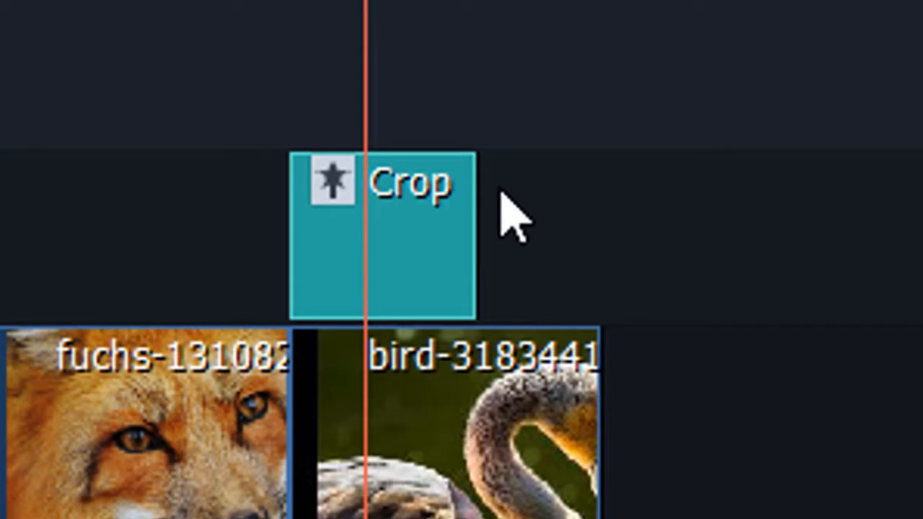
{"action": "left_click_drag", "start_coordinate": [468, 196], "coordinate": [597, 241]}
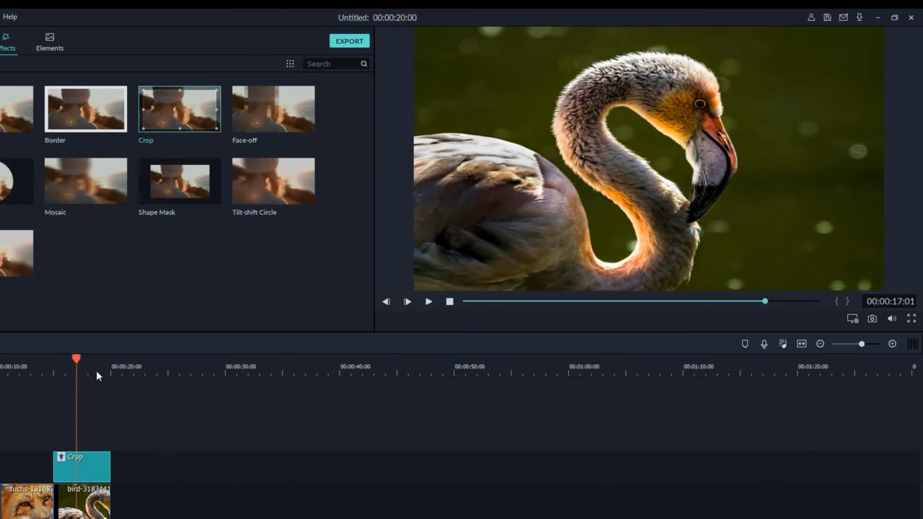
{"action": "left_click_drag", "start_coordinate": [96, 370], "coordinate": [67, 414]}
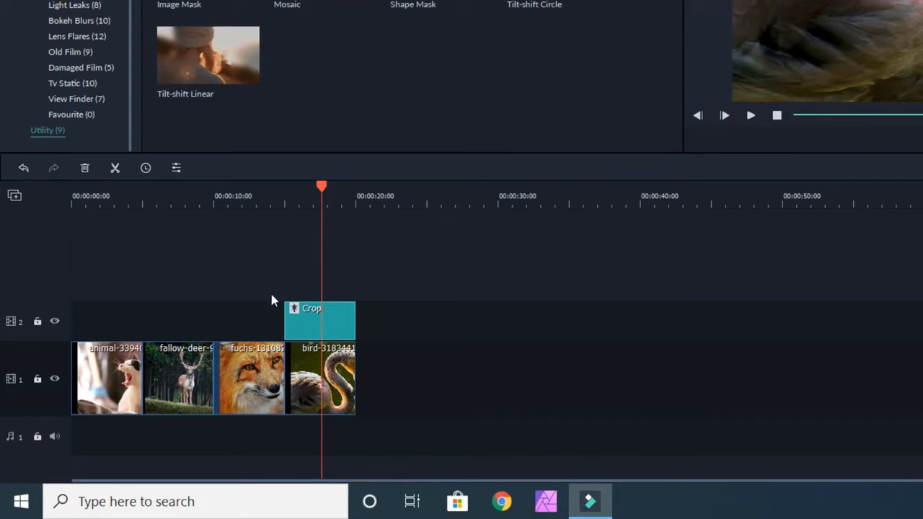
- Try deleting the fox clip from the first video track, and undo the deletion
{"action": "left_click", "coordinate": [229, 382]}
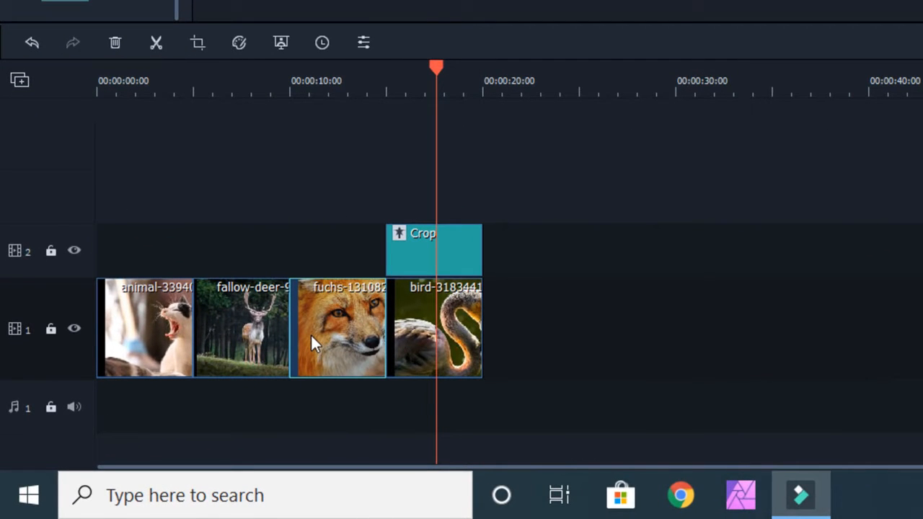
{"action": "key", "text": "Delete"}
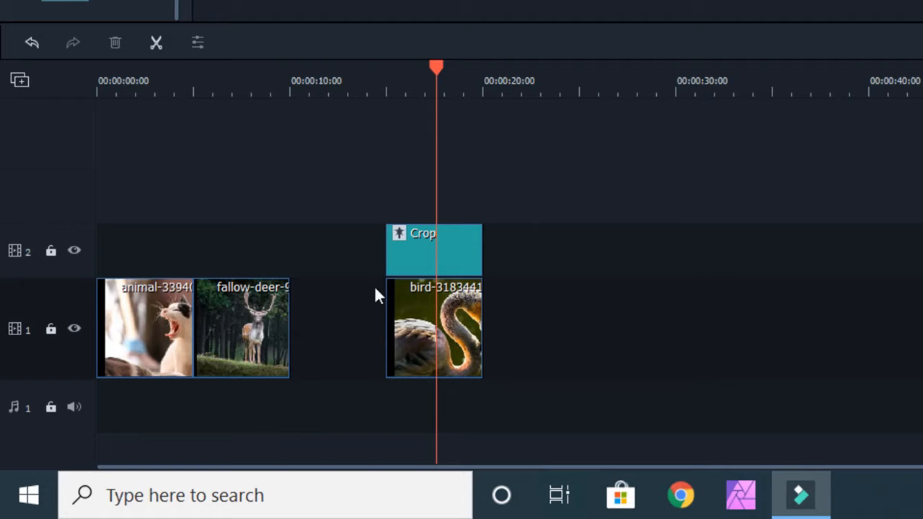
{"action": "key", "text": "ctrl+z"}
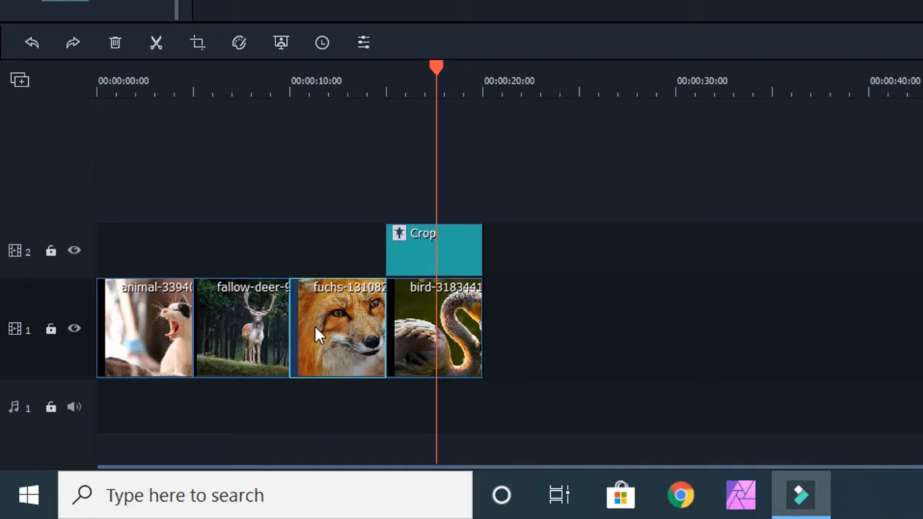
- Try Ripple Delete on the fox clip two times, undoing it after each attempt
{"action": "key", "text": "alt+Delete"}
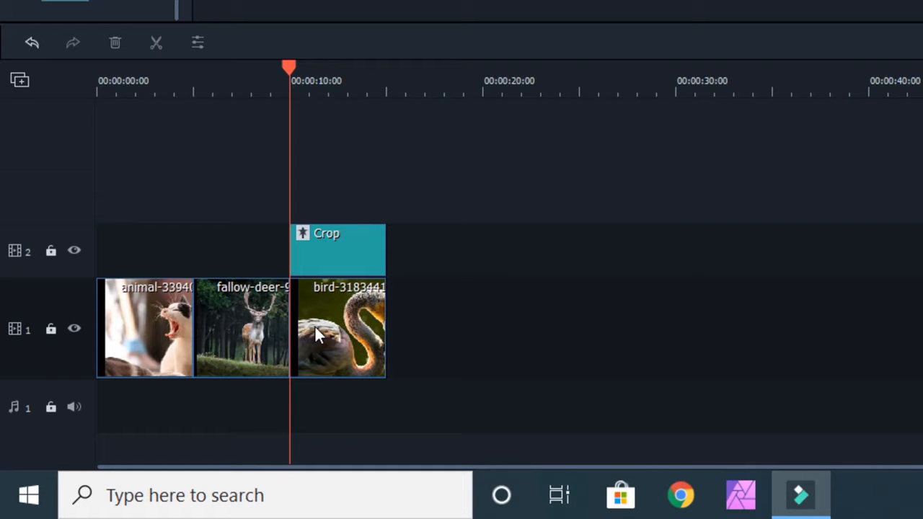
{"action": "key", "text": "ctrl+z"}
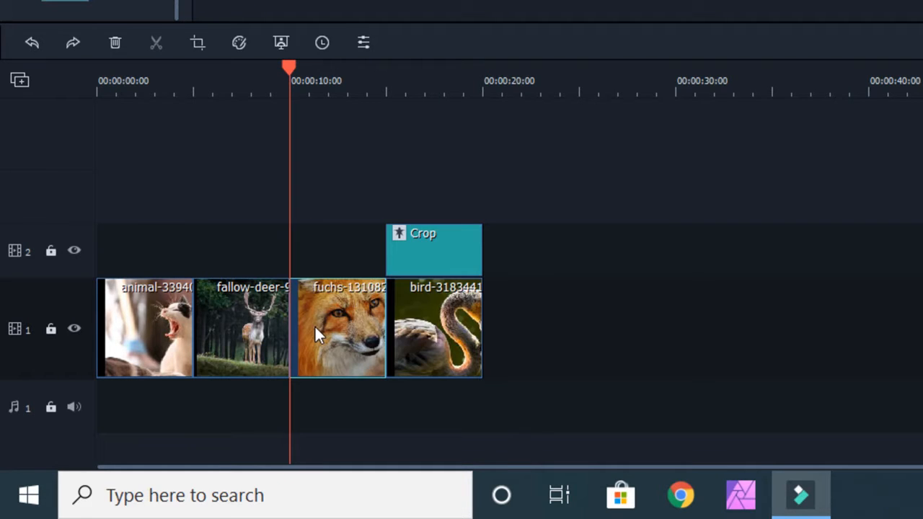
{"action": "right_click", "coordinate": [355, 299]}
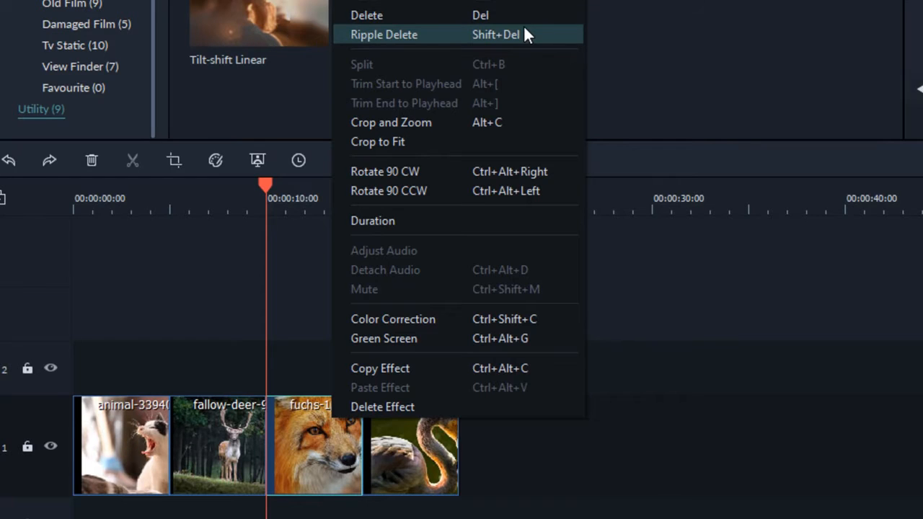
{"action": "left_click", "coordinate": [525, 32]}
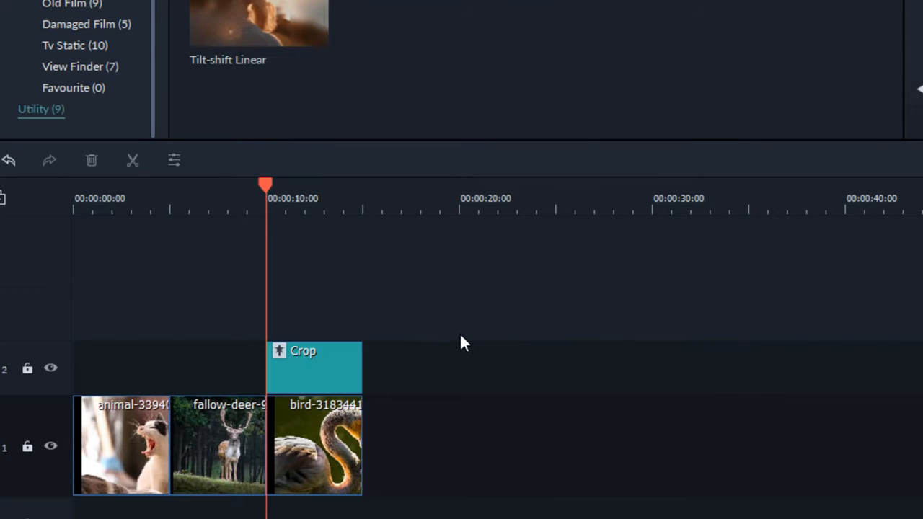
{"action": "key", "text": "ctrl+z"}
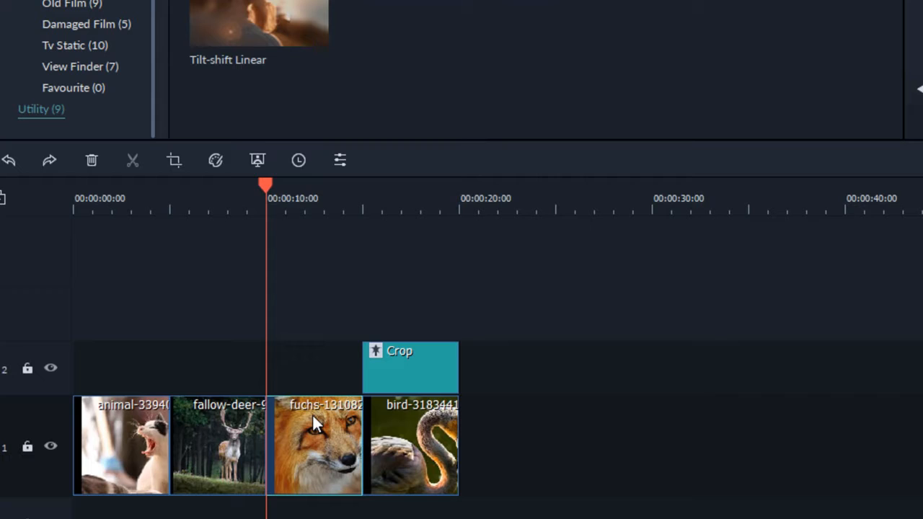
- Delete the fox clip and remove the empty gap it leaves before the bird clip
{"action": "key", "text": "Delete"}
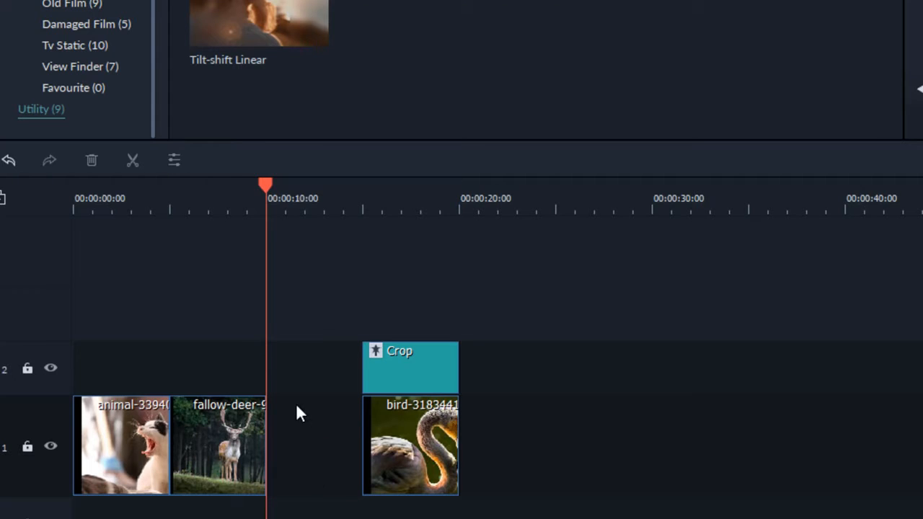
{"action": "left_click", "coordinate": [325, 452]}
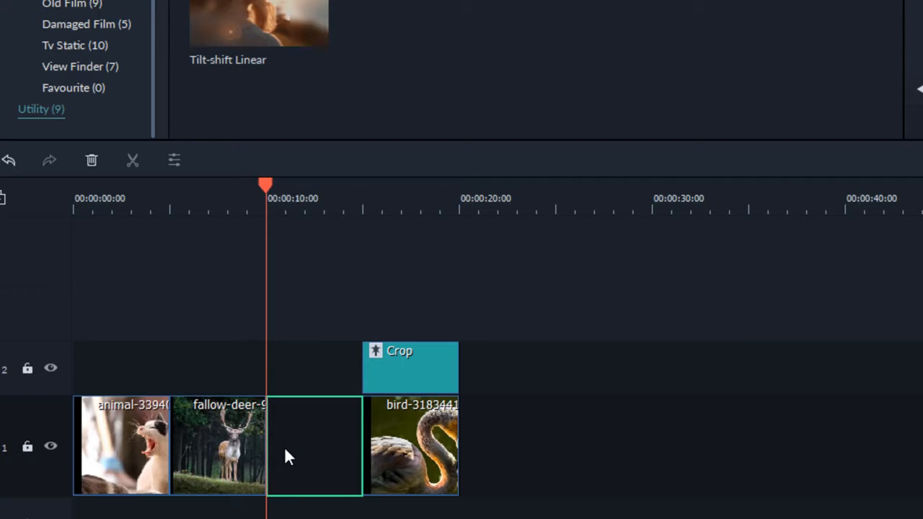
{"action": "key", "text": "Delete"}
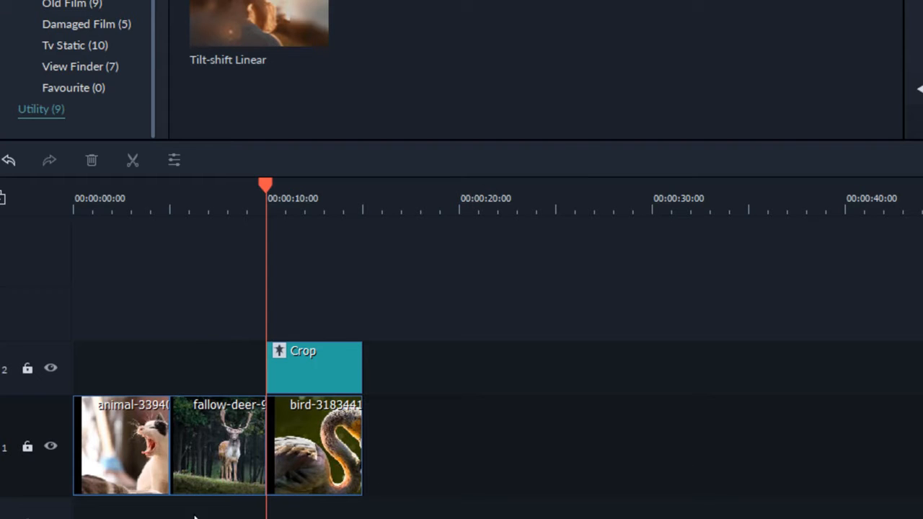
- Split the fallow-deer clip at about 7 seconds and delete its second part
{"action": "left_click", "coordinate": [220, 188]}
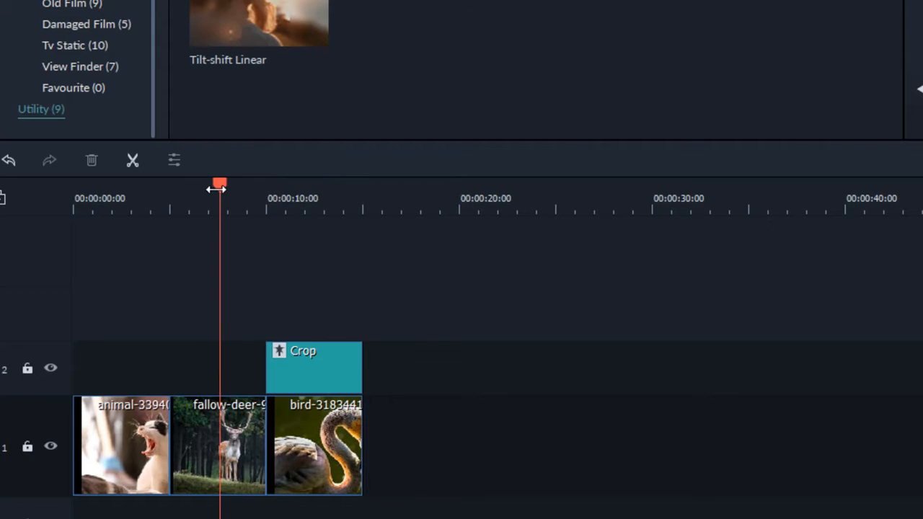
{"action": "mouse_move", "coordinate": [220, 182]}
{"action": "left_mouse_down"}
{"action": "mouse_move", "coordinate": [167, 188]}
{"action": "mouse_move", "coordinate": [212, 187]}
{"action": "left_mouse_up"}
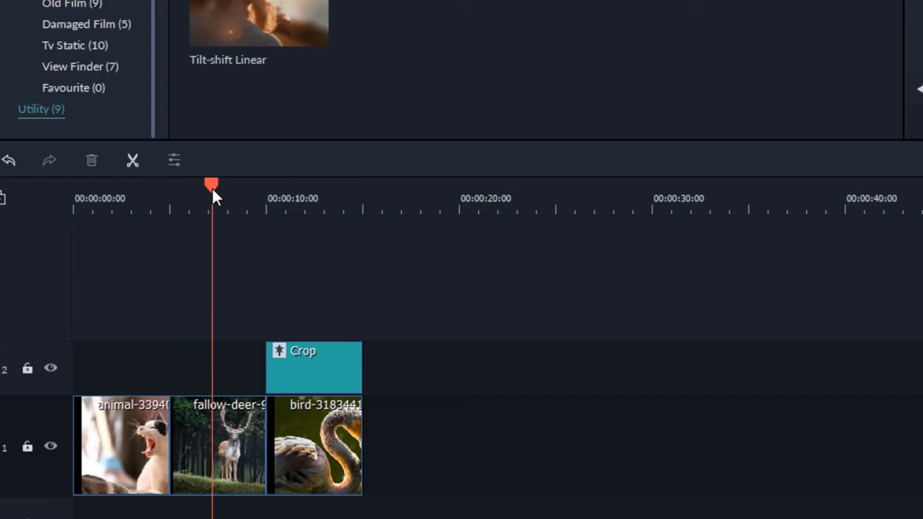
{"action": "left_click", "coordinate": [235, 448]}
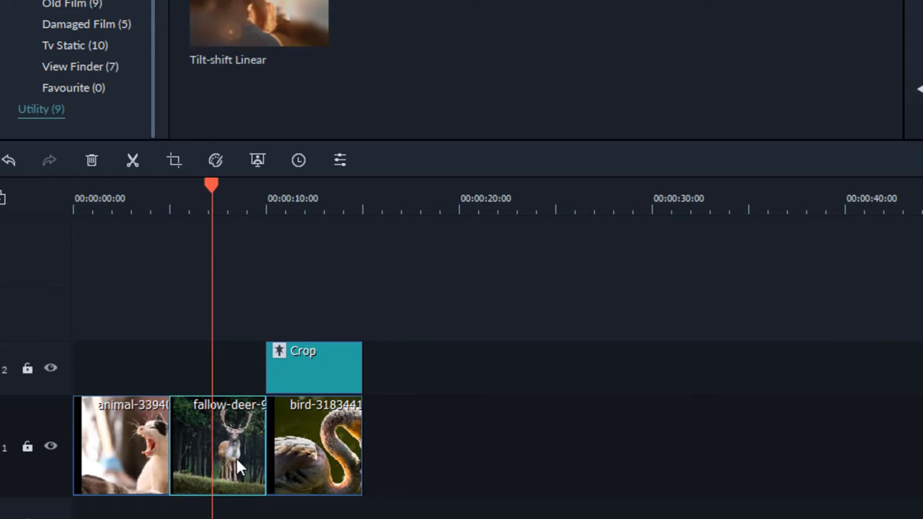
{"action": "left_click", "coordinate": [129, 160]}
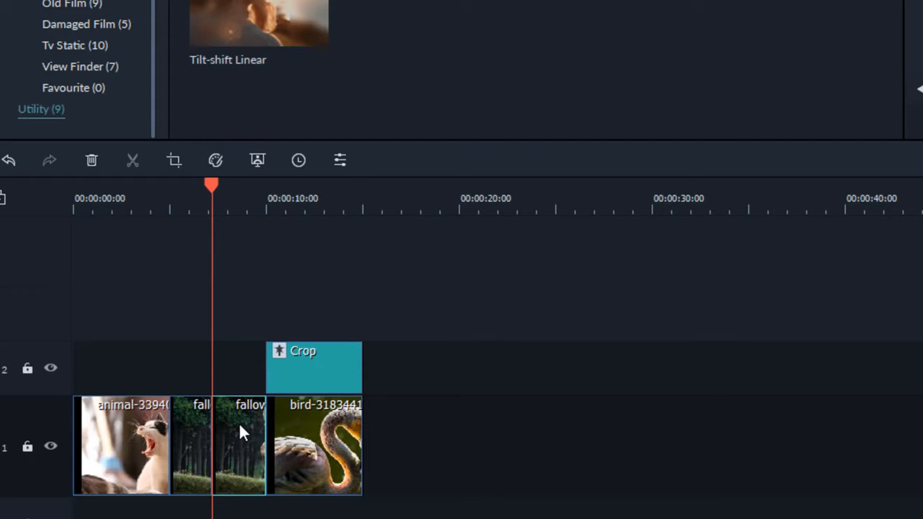
{"action": "key", "text": "Delete"}
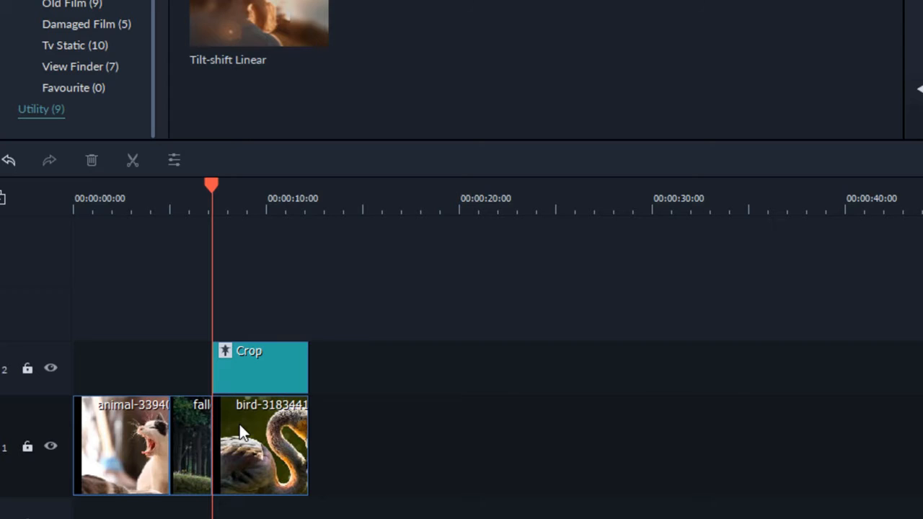
- Clear everything from the timeline and place the elephant, fallow-deer, animal and bird images on the first video track
{"action": "left_click_drag", "start_coordinate": [411, 292], "coordinate": [27, 518]}
{"action": "key", "text": "Delete"}
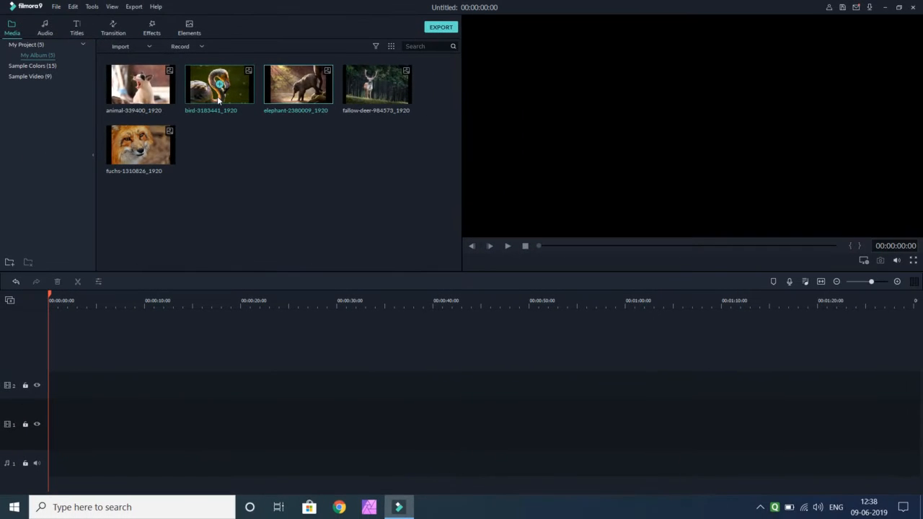
{"action": "left_click", "coordinate": [367, 98], "text": "shift"}
{"action": "left_click_drag", "start_coordinate": [368, 98], "coordinate": [72, 424]}
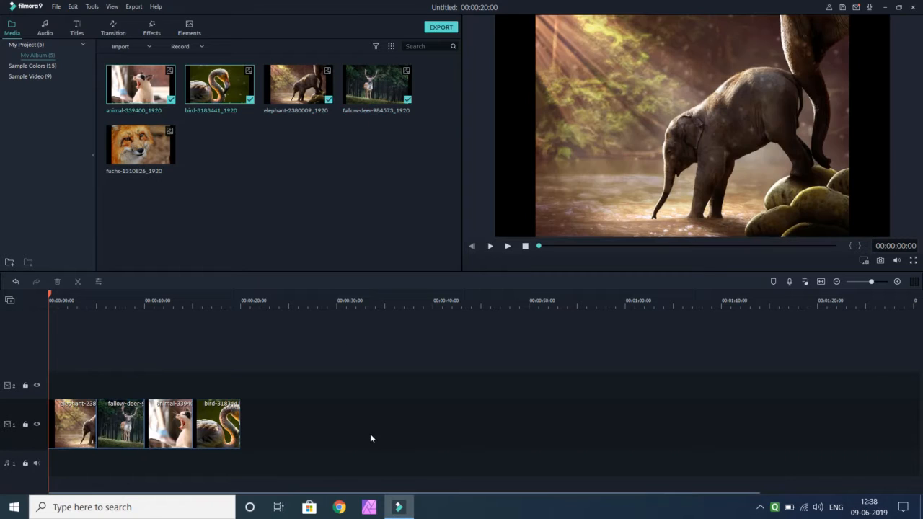
- Apply Crop to Fit to the elephant clip and the fallow-deer clip
{"action": "left_click", "coordinate": [63, 297]}
{"action": "right_click", "coordinate": [83, 425]}
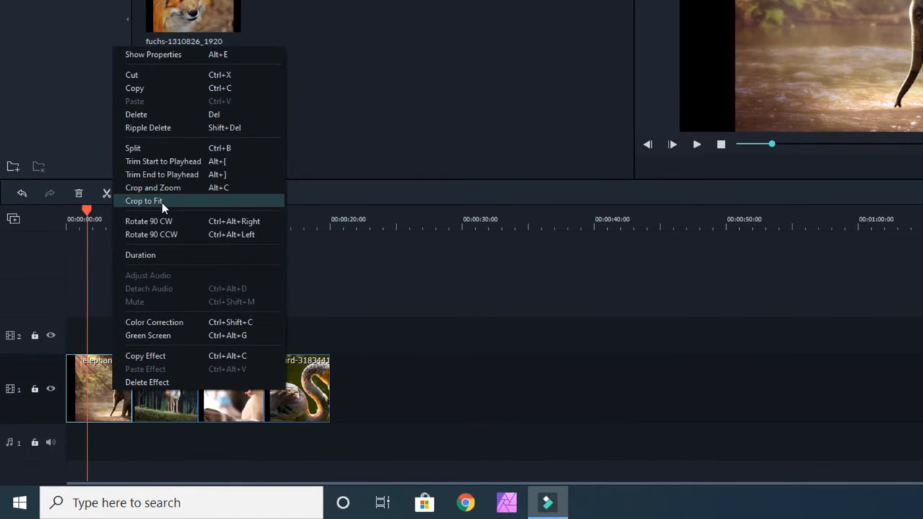
{"action": "left_click", "coordinate": [161, 202]}
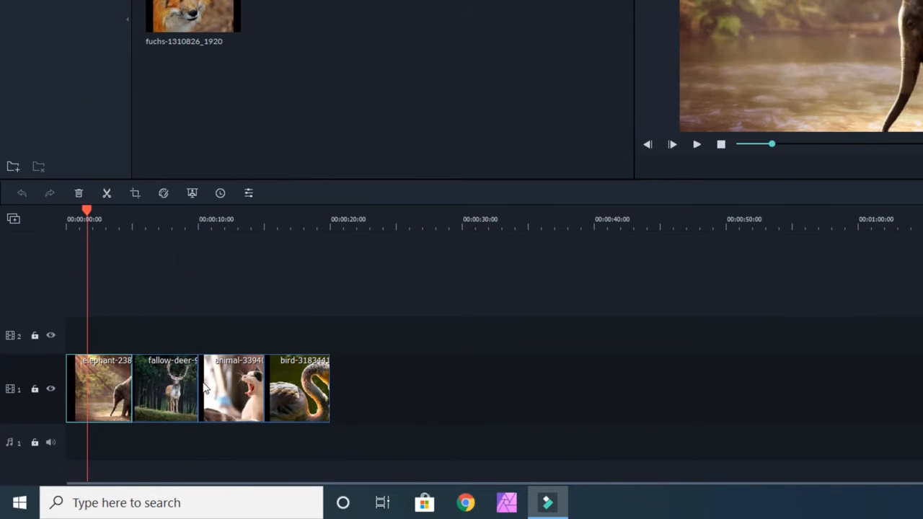
{"action": "left_click", "coordinate": [155, 218]}
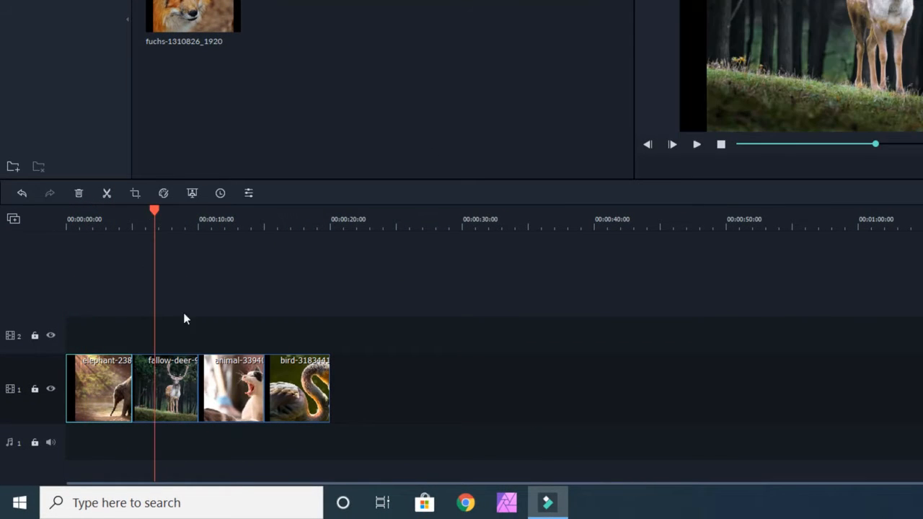
{"action": "right_click", "coordinate": [164, 411]}
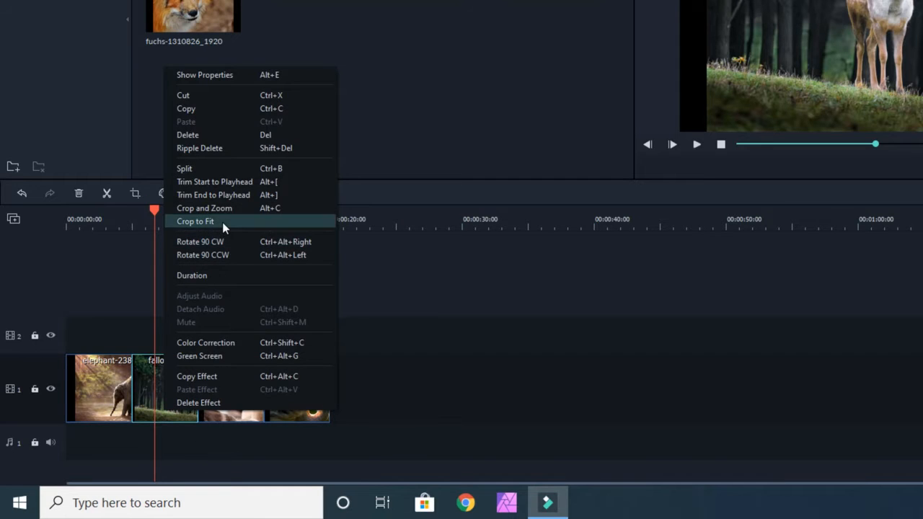
{"action": "left_click", "coordinate": [222, 222]}
- Apply Crop to Fit to the animal clip and the bird clip
{"action": "left_click", "coordinate": [225, 221]}
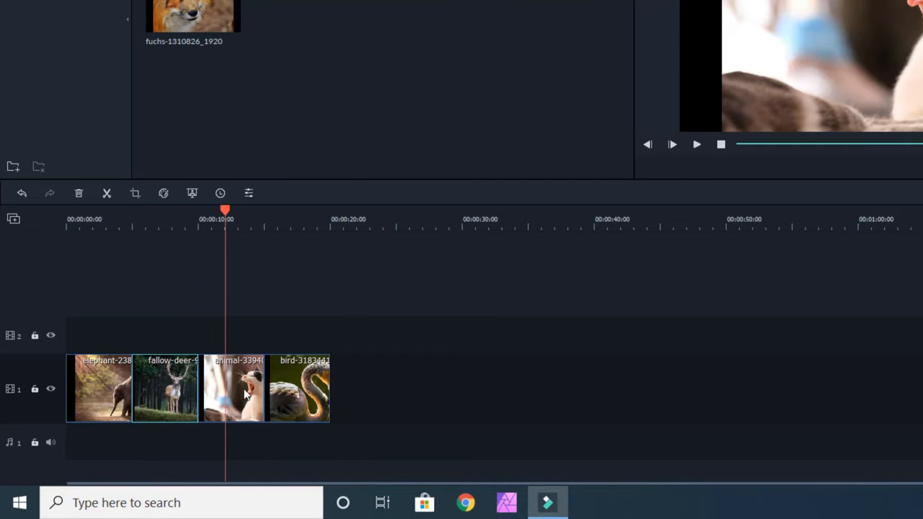
{"action": "right_click", "coordinate": [246, 388]}
{"action": "left_click", "coordinate": [288, 200]}
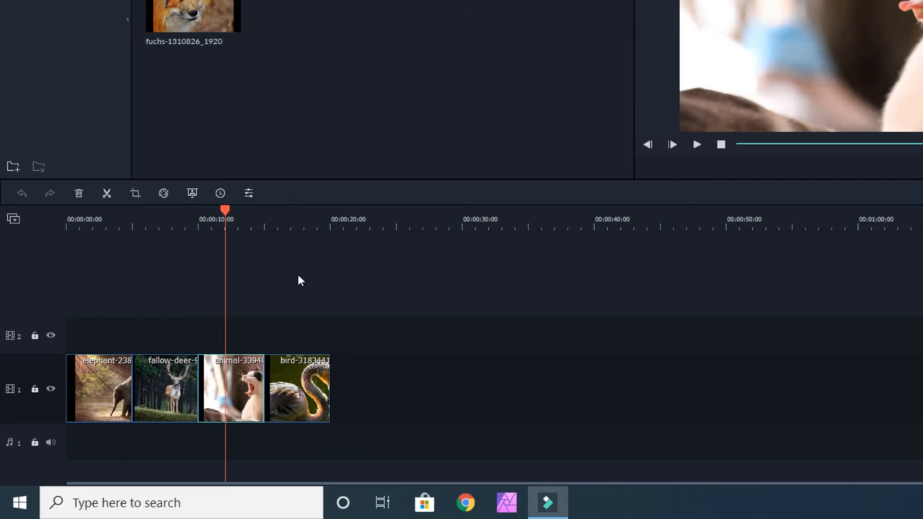
{"action": "left_click", "coordinate": [314, 218]}
{"action": "right_click", "coordinate": [296, 398]}
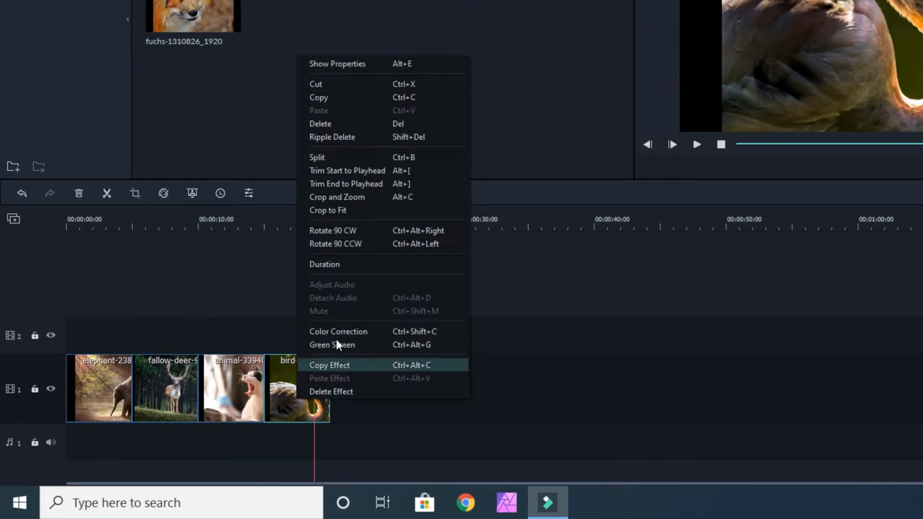
{"action": "left_click", "coordinate": [388, 209]}
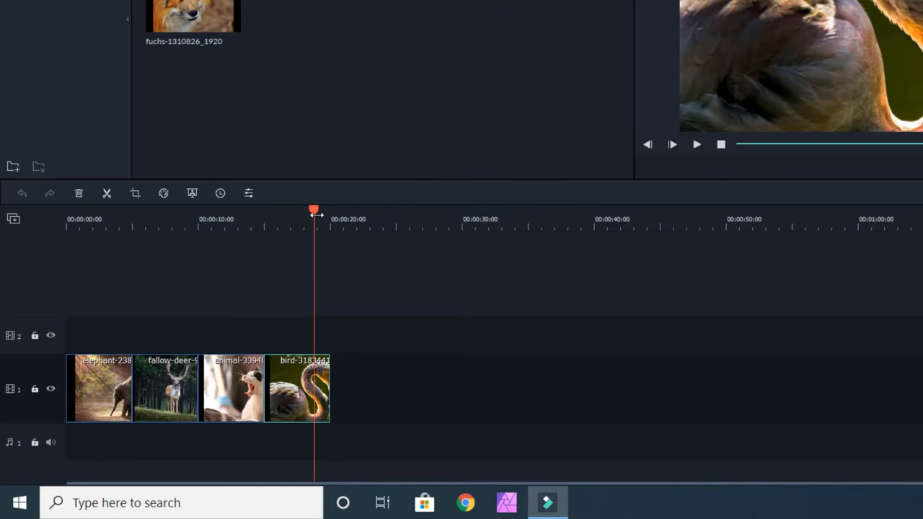
- Return the playhead to the start of the timeline and play the cropped images in the preview
{"action": "left_click_drag", "start_coordinate": [124, 220], "coordinate": [47, 244]}
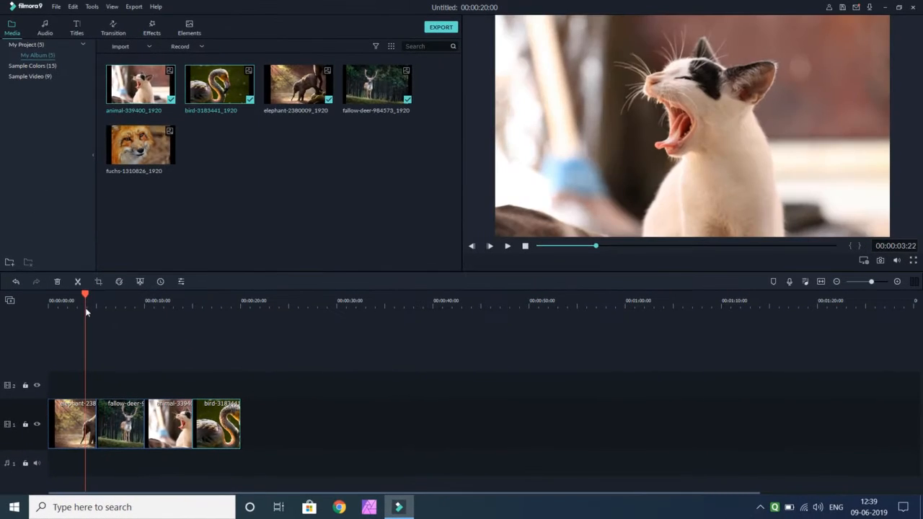
{"action": "left_click_drag", "start_coordinate": [34, 319], "coordinate": [20, 342]}
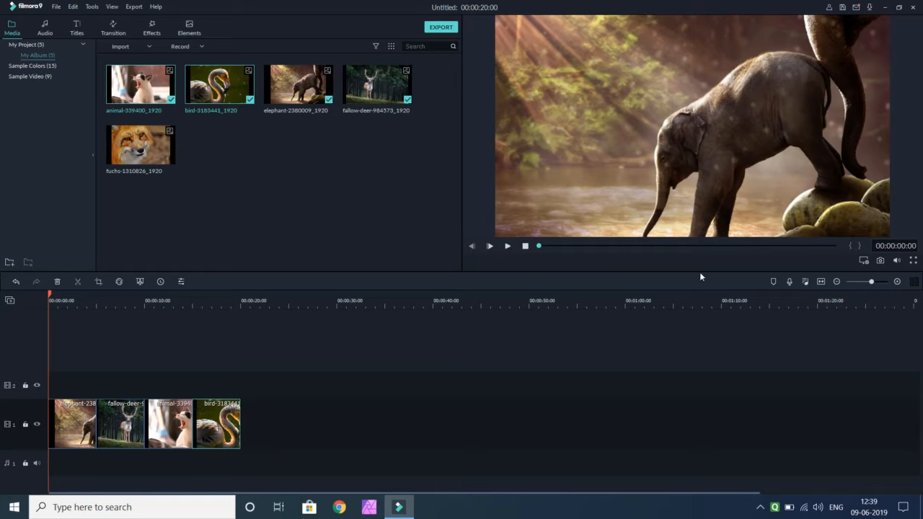
{"action": "left_click", "coordinate": [506, 247]}
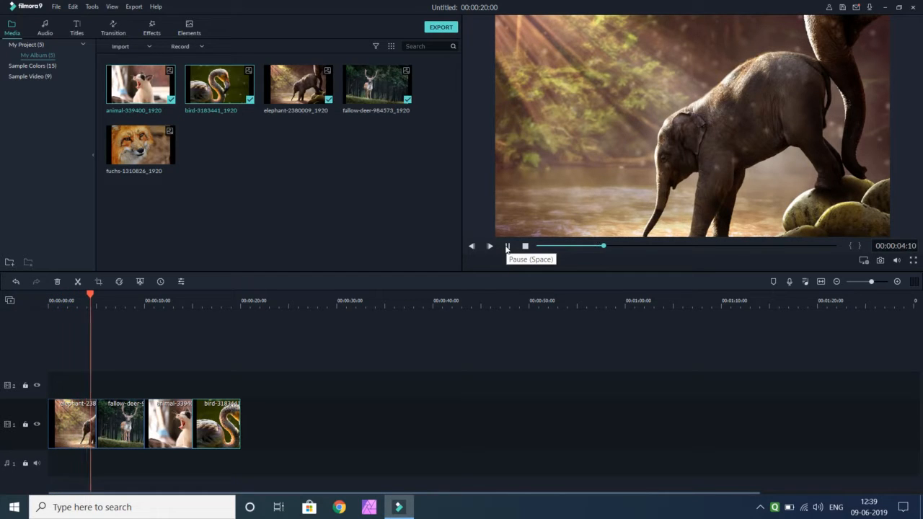
- Set the elephant clip's duration to 00:00:04:00
{"action": "left_click", "coordinate": [72, 393]}
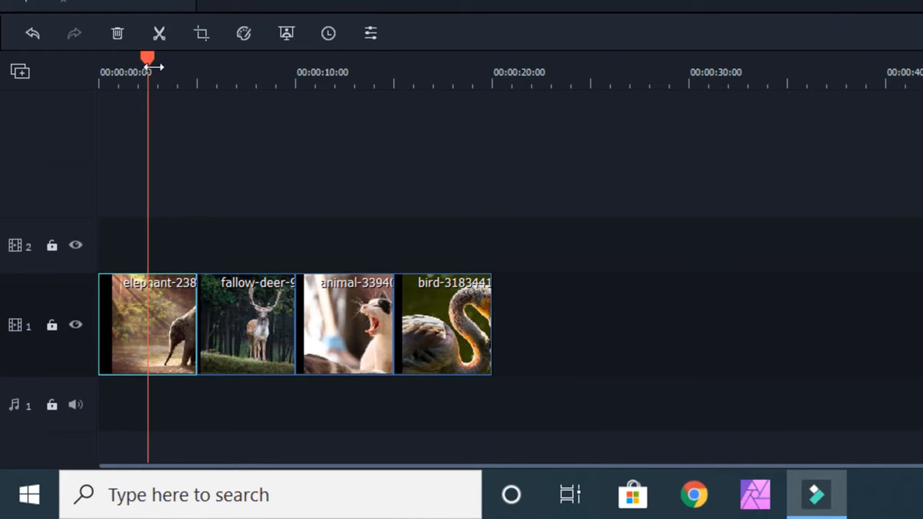
{"action": "left_click", "coordinate": [328, 33]}
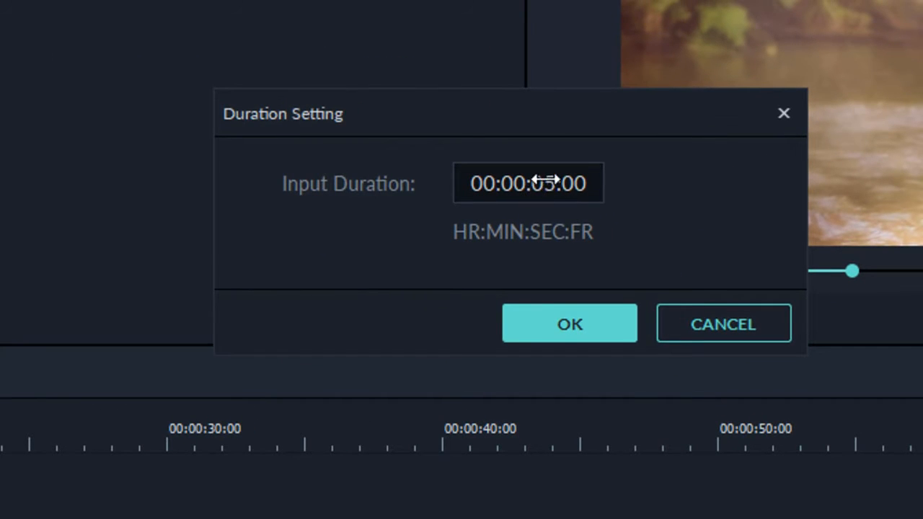
{"action": "left_click", "coordinate": [554, 189]}
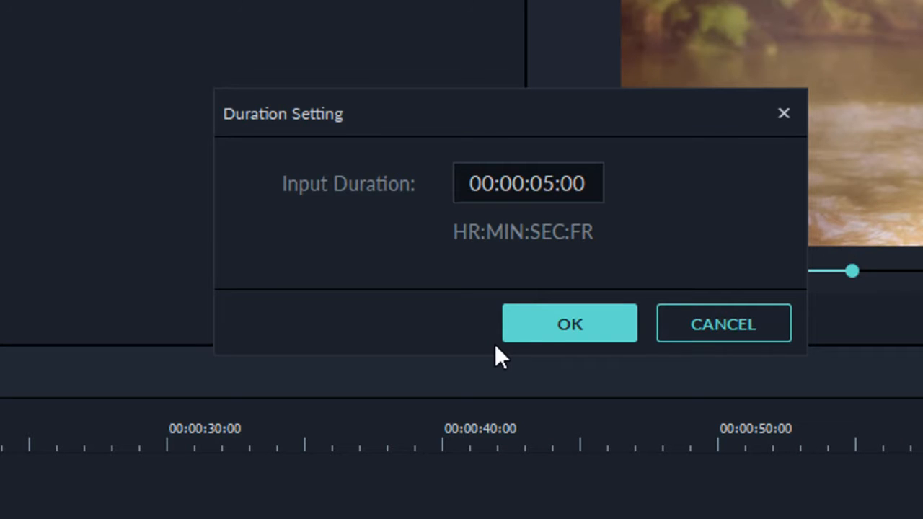
{"action": "key", "text": "BackSpace"}
{"action": "type", "text": "4"}
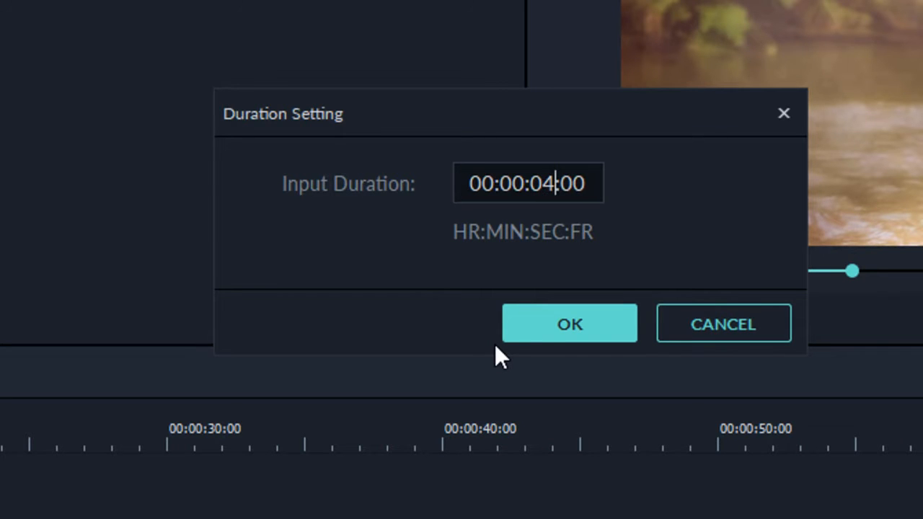
{"action": "left_click", "coordinate": [526, 313]}
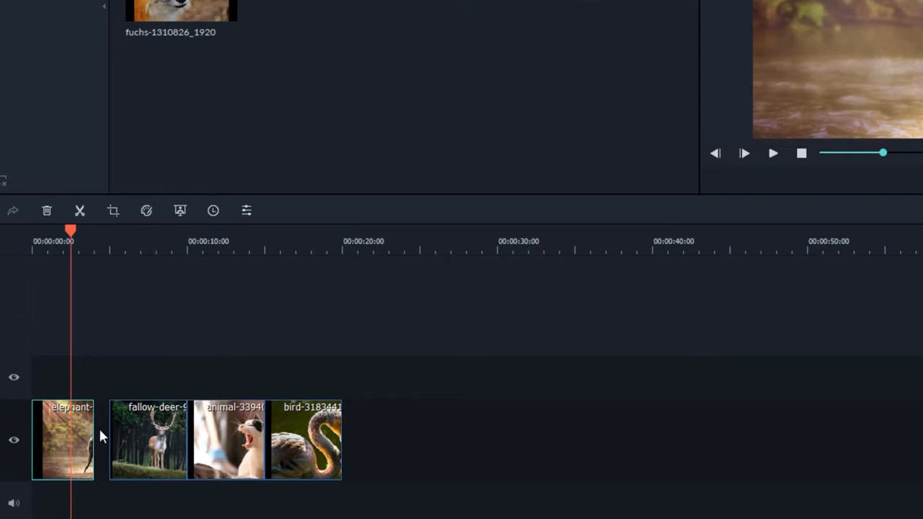
- Delete the empty gap between the elephant clip and the fallow-deer clip on the timeline
{"action": "left_click", "coordinate": [100, 433]}
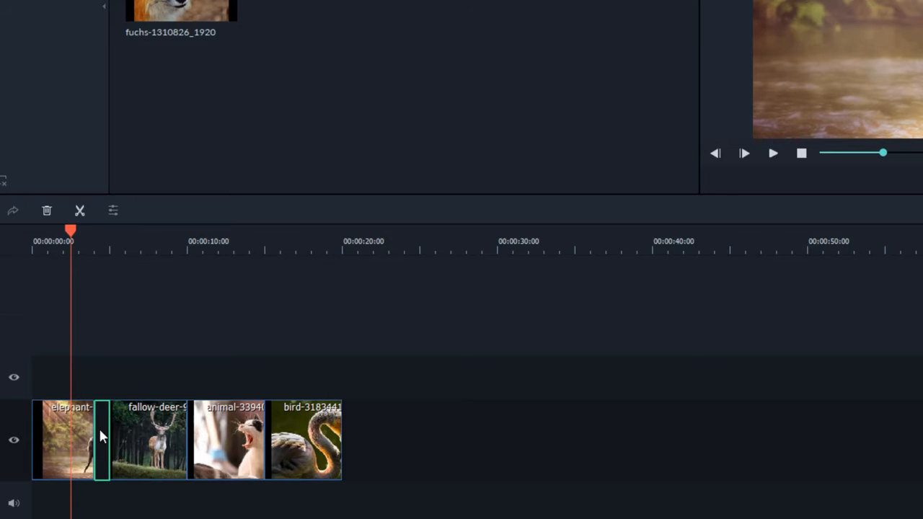
{"action": "key", "text": "Delete"}
{"action": "left_click", "coordinate": [146, 441]}
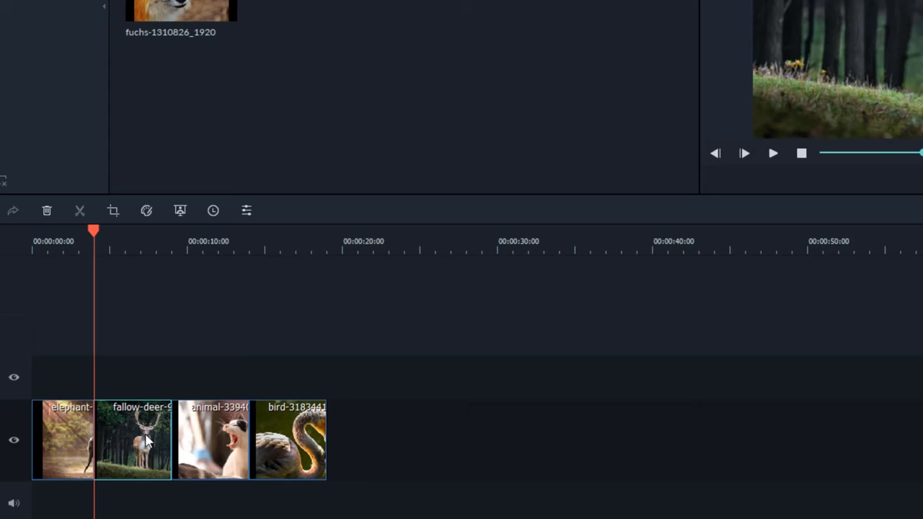
{"action": "left_click", "coordinate": [404, 422]}
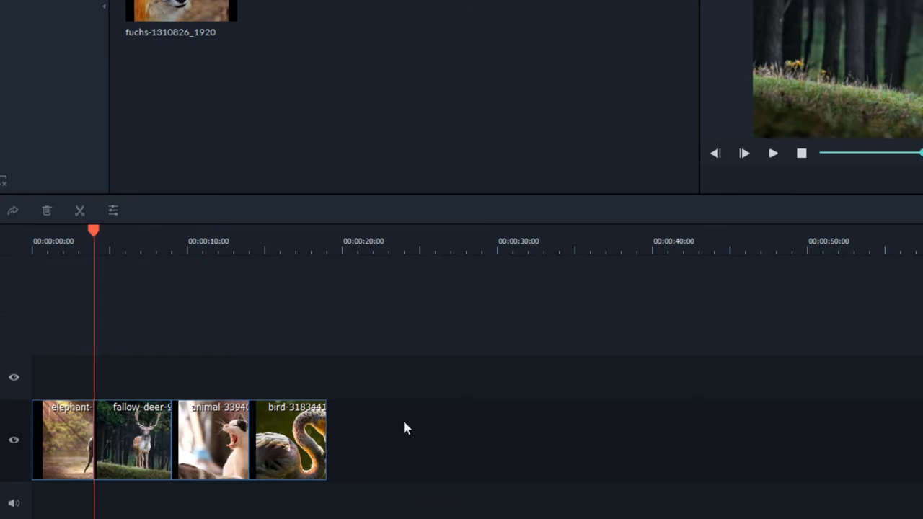
- Select the fallow-deer, animal and bird clips together and check which editing tools are offered for them
{"action": "left_click", "coordinate": [128, 439]}
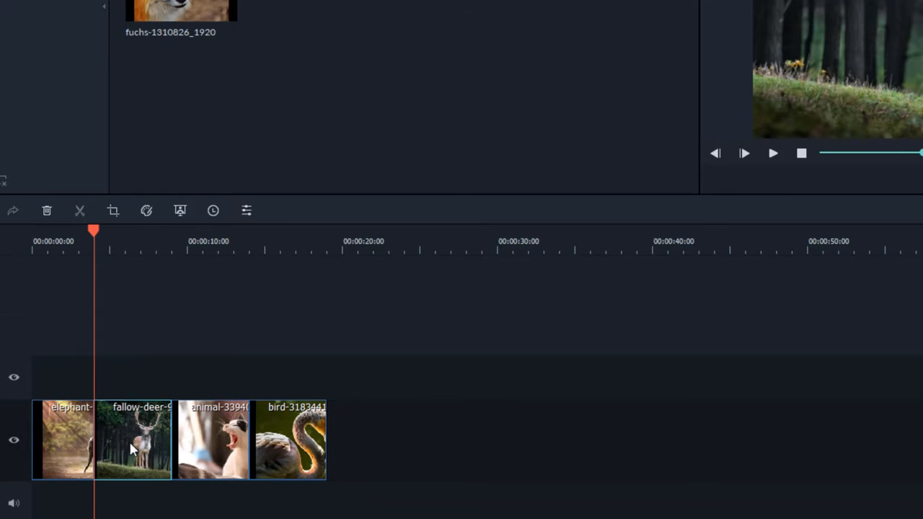
{"action": "left_click", "coordinate": [311, 430], "text": "shift"}
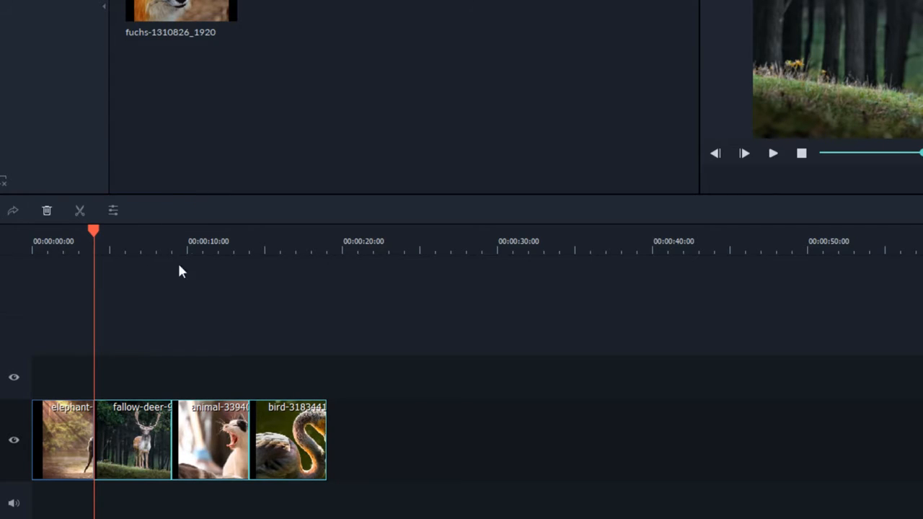
{"action": "left_click", "coordinate": [473, 435]}
{"action": "left_click", "coordinate": [287, 448]}
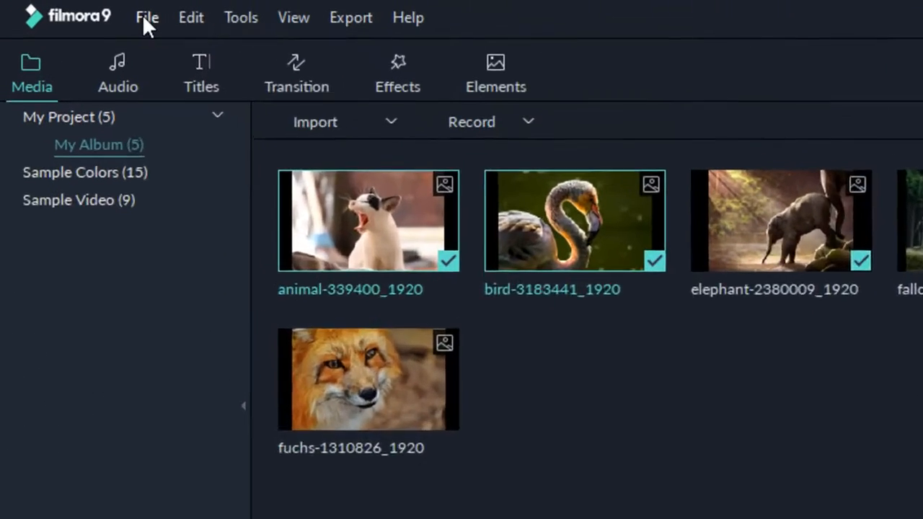
- Set the default photo duration in the editing preferences to 00:00:04
{"action": "left_click", "coordinate": [54, 6]}
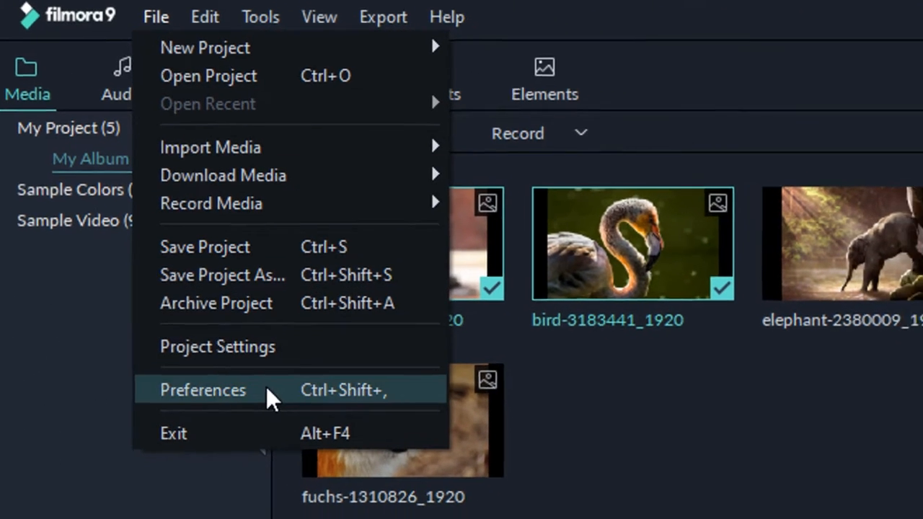
{"action": "left_click", "coordinate": [266, 386]}
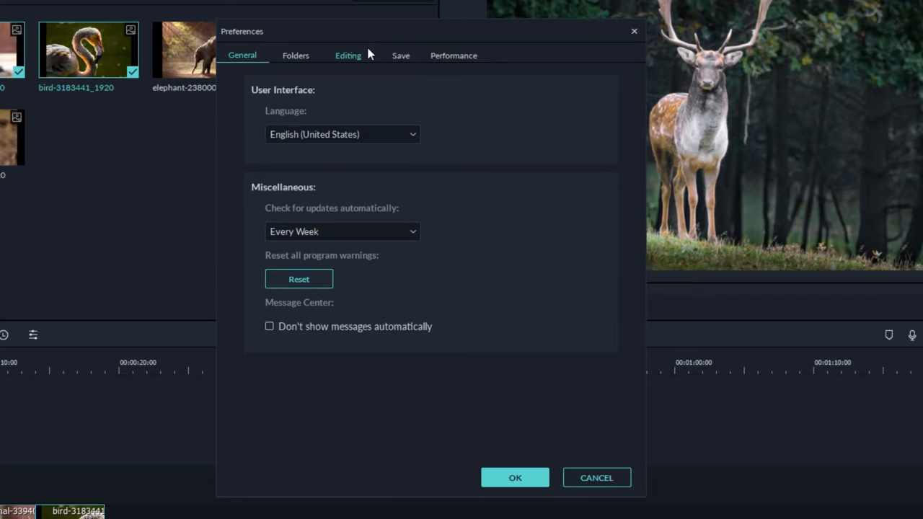
{"action": "left_click", "coordinate": [352, 58]}
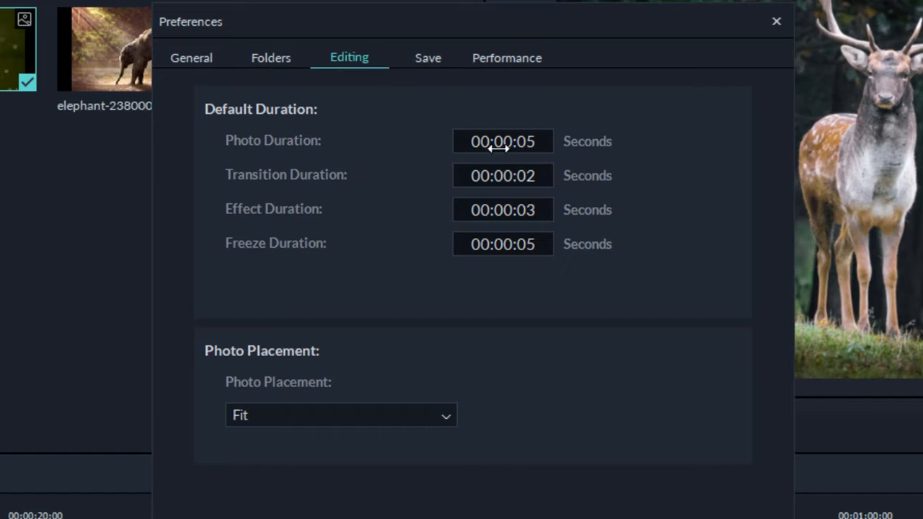
{"action": "left_click", "coordinate": [539, 143]}
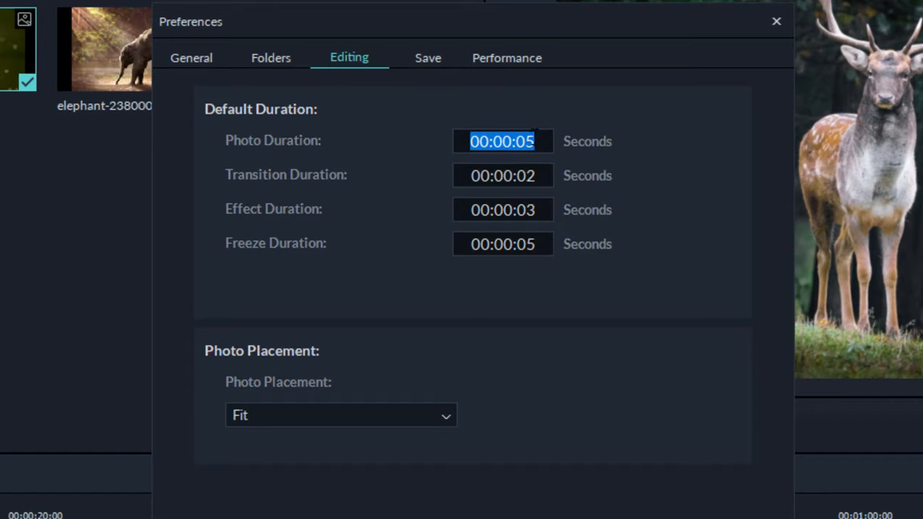
{"action": "key", "text": "BackSpace"}
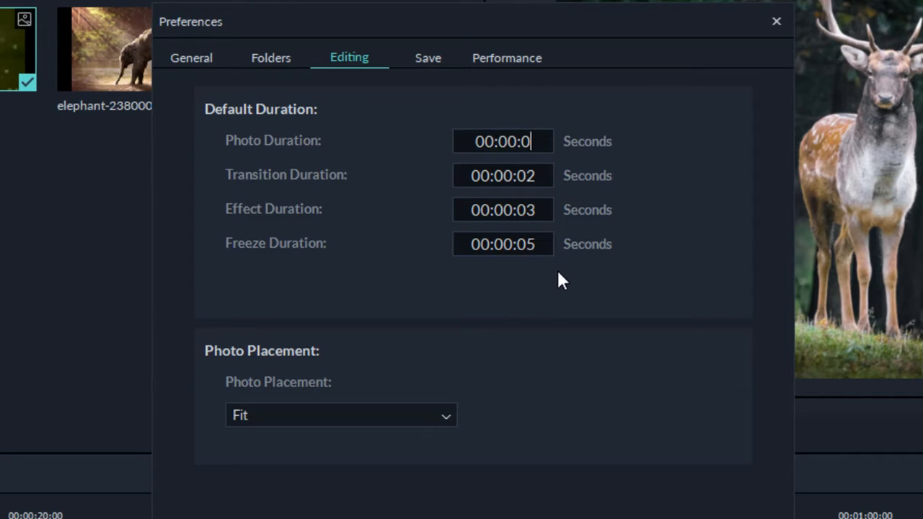
{"action": "type", "text": "4"}
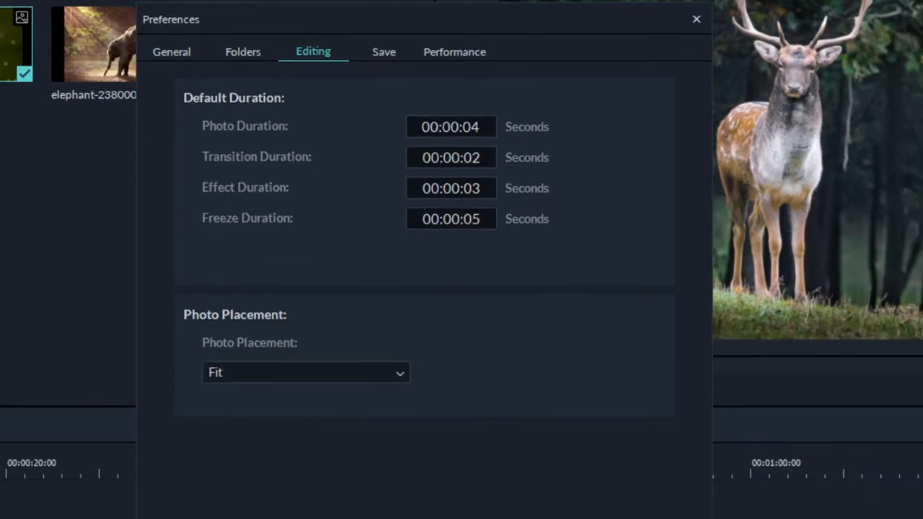
{"action": "left_click", "coordinate": [403, 468]}
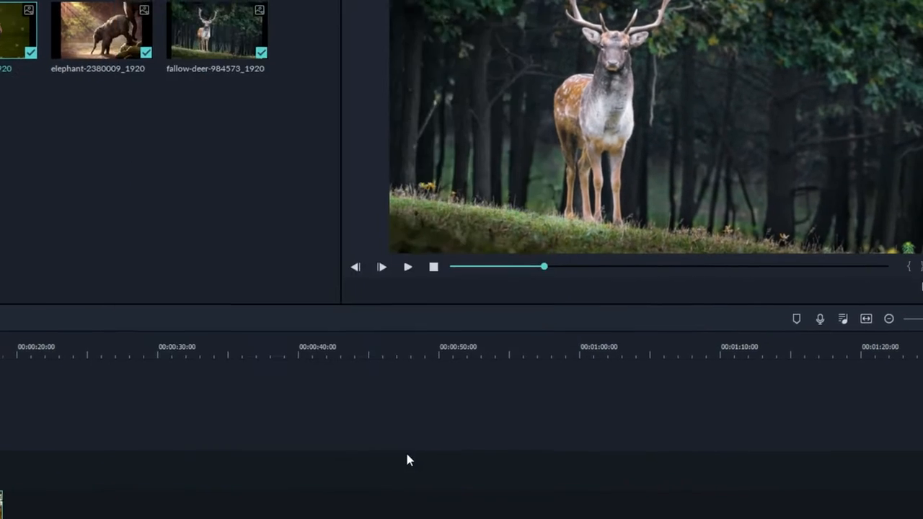
- Replace all clips on video track 1 with the five images from the media library
{"action": "left_click_drag", "start_coordinate": [342, 450], "coordinate": [1, 441]}
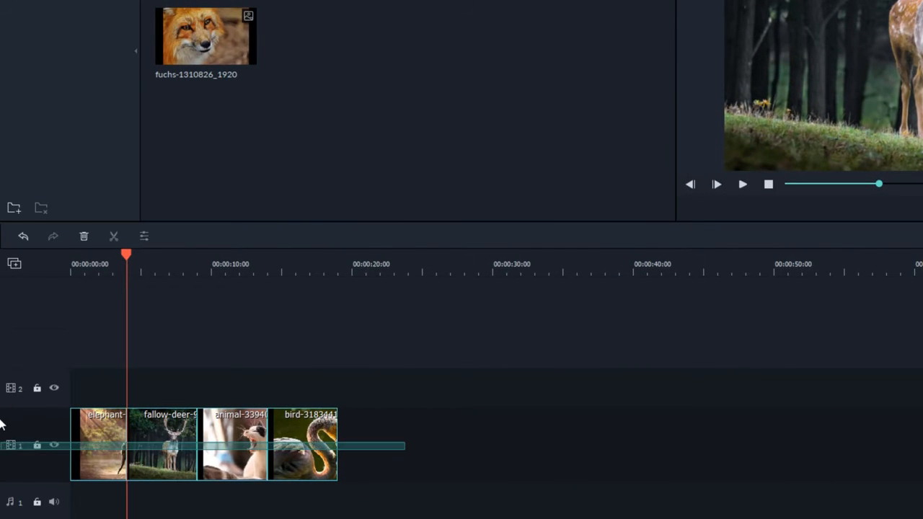
{"action": "key", "text": "Delete"}
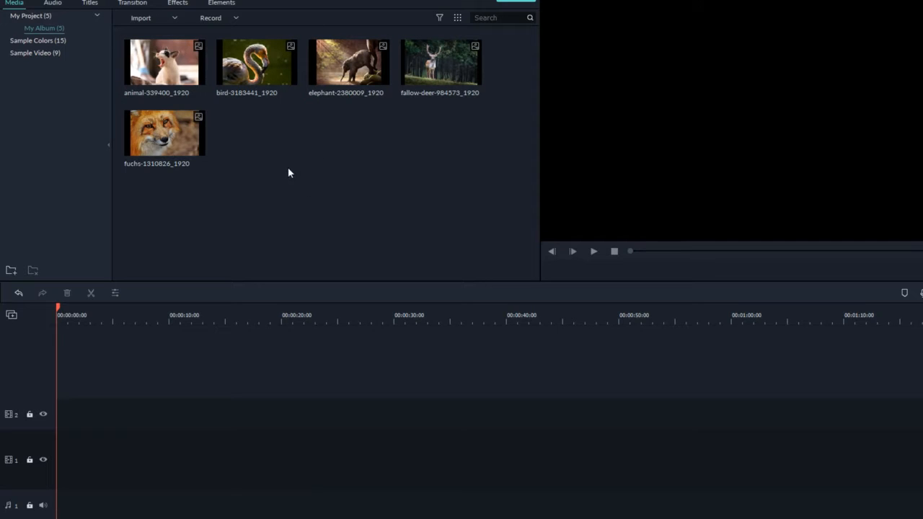
{"action": "key", "text": "ctrl+a"}
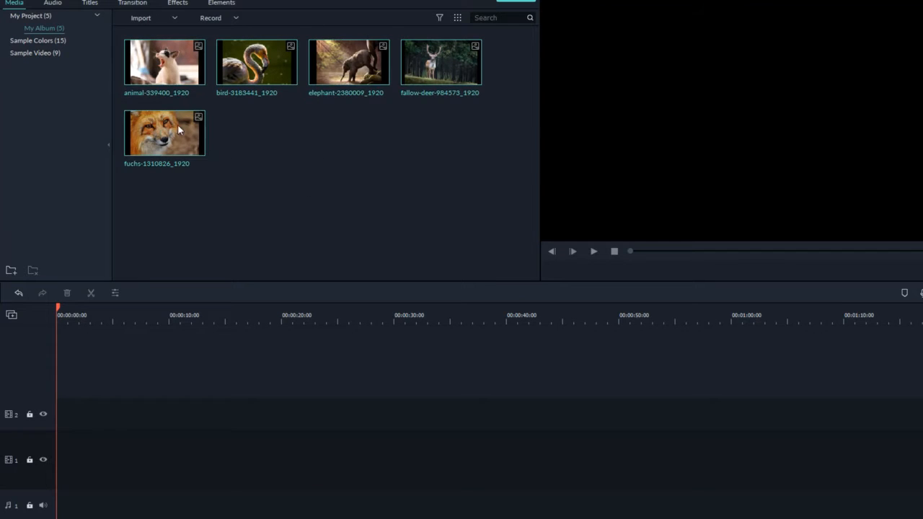
{"action": "left_click_drag", "start_coordinate": [183, 120], "coordinate": [64, 467]}
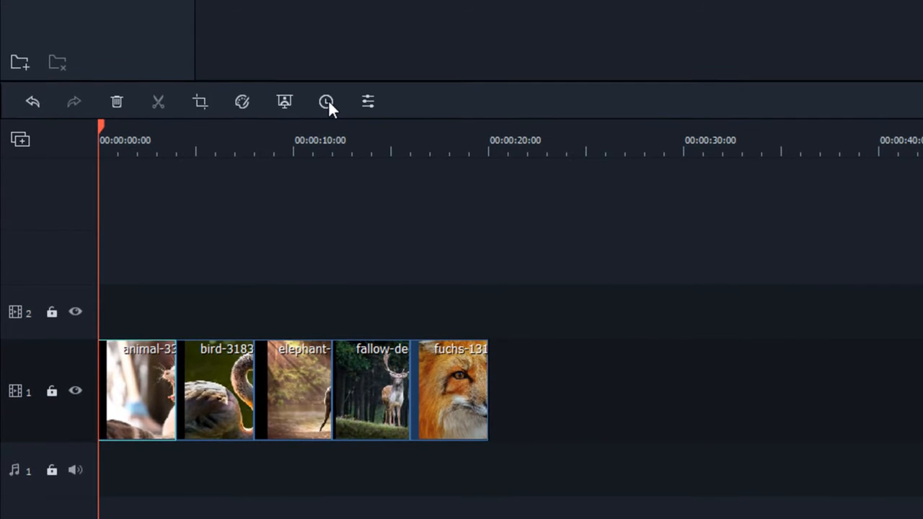
- Check the duration settings of the animal clip and the fallow-deer clip
{"action": "left_click", "coordinate": [326, 101]}
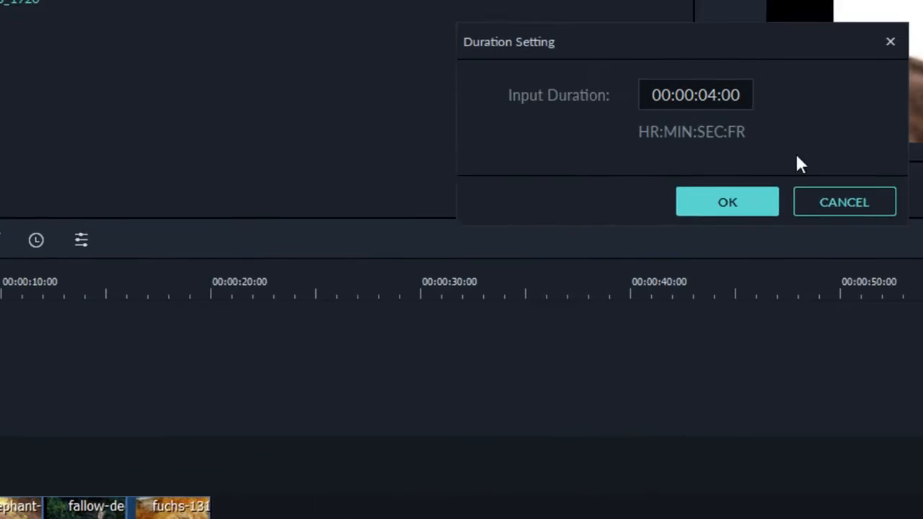
{"action": "left_click", "coordinate": [626, 310]}
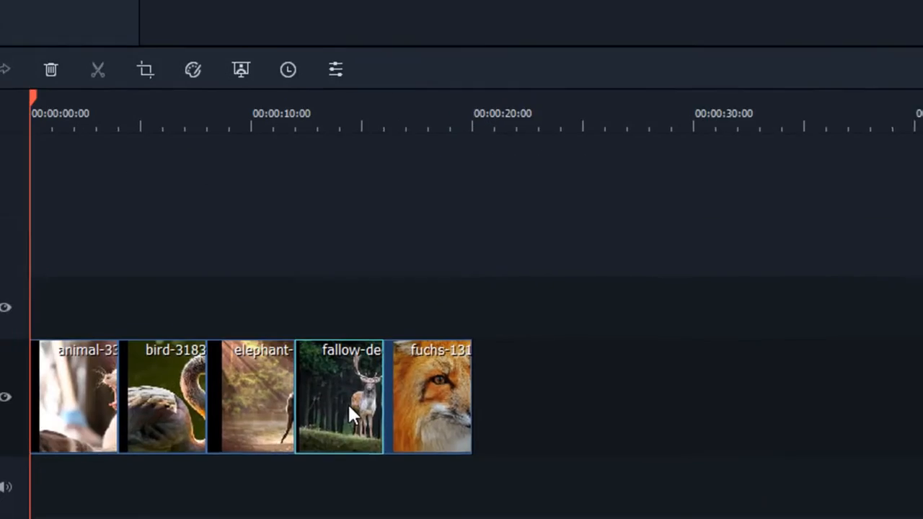
{"action": "left_click", "coordinate": [333, 118]}
{"action": "left_click", "coordinate": [297, 64]}
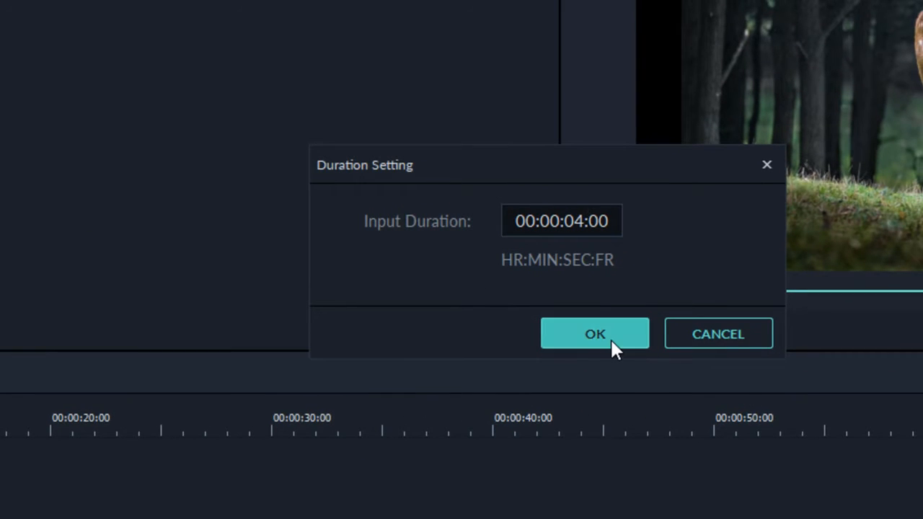
{"action": "left_click", "coordinate": [610, 338]}
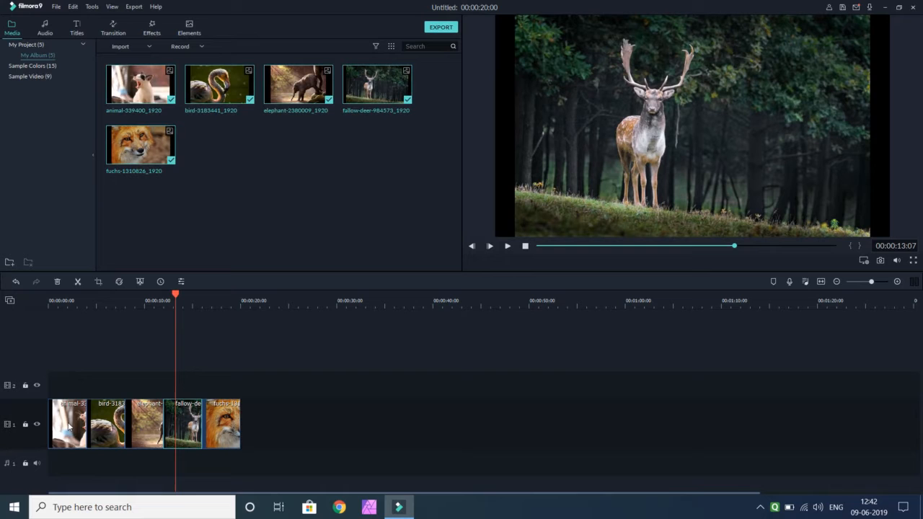
- Apply Crop to Fit to the animal clip and the other images on the timeline, and play them from the start
{"action": "left_click", "coordinate": [69, 426]}
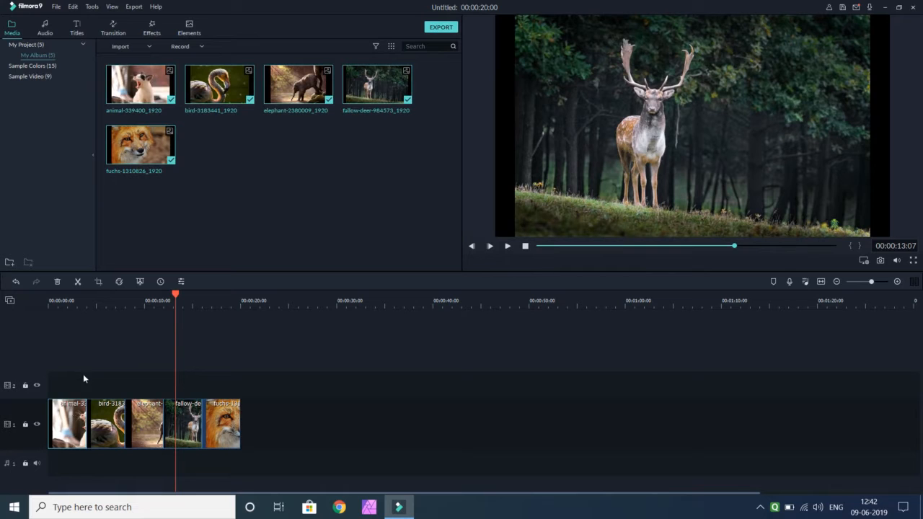
{"action": "left_click", "coordinate": [55, 304]}
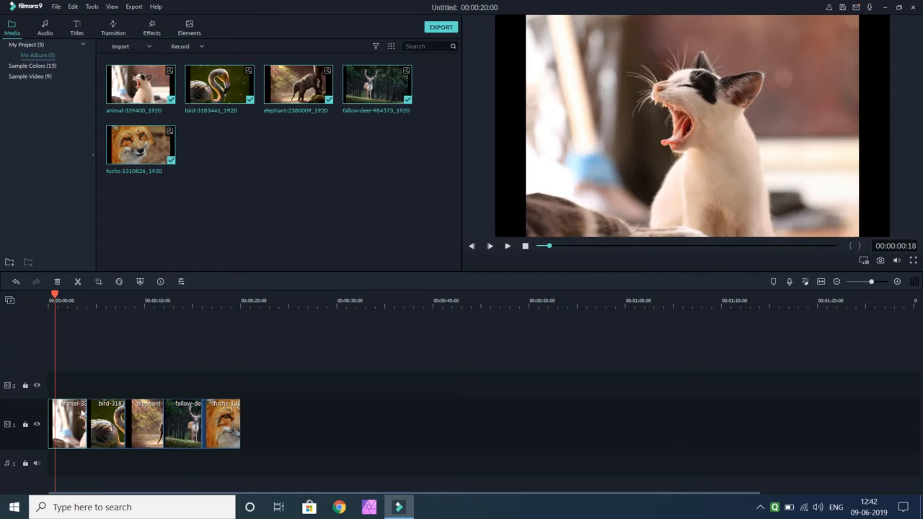
{"action": "right_click", "coordinate": [81, 410]}
{"action": "left_click", "coordinate": [116, 271]}
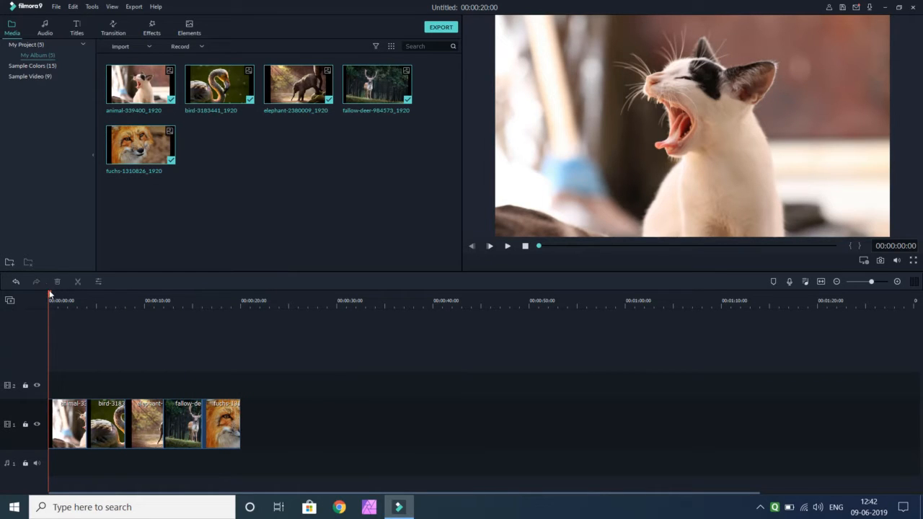
{"action": "left_click", "coordinate": [508, 245]}
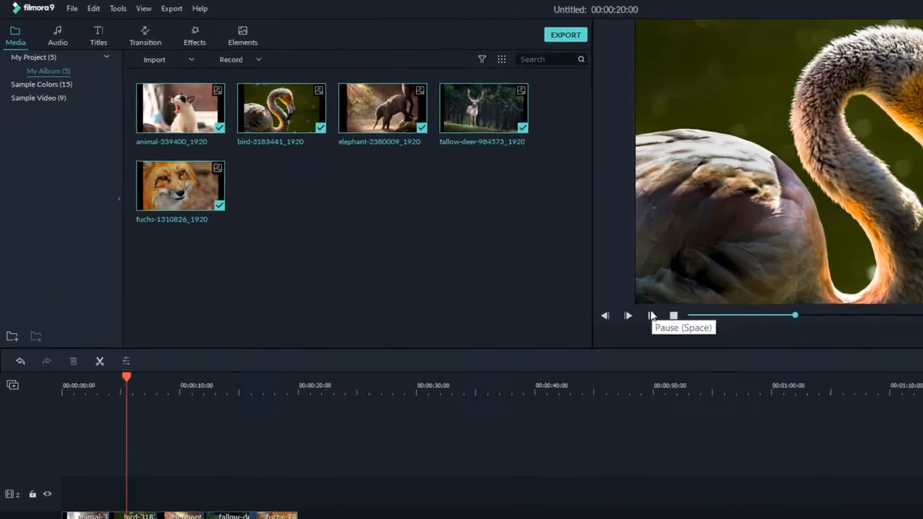
{"action": "right_click", "coordinate": [367, 231]}
{"action": "left_click", "coordinate": [415, 245]}
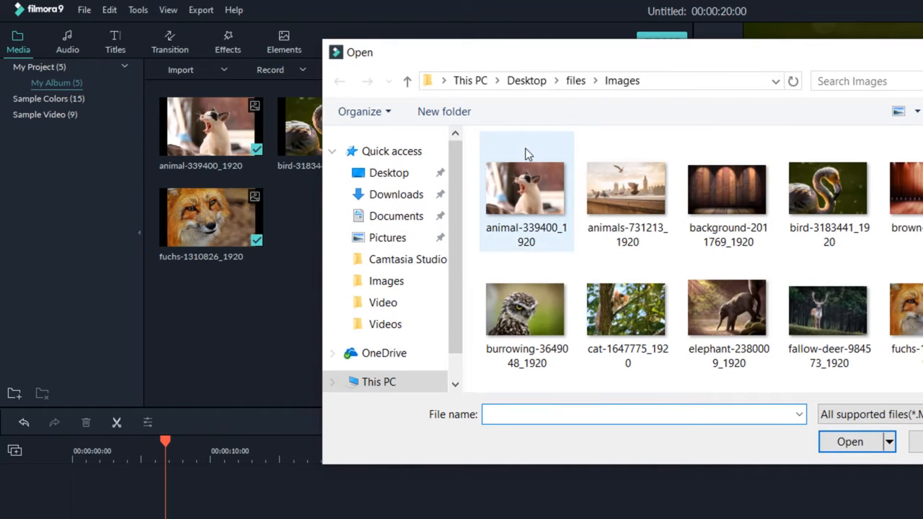
{"action": "left_click", "coordinate": [575, 80]}
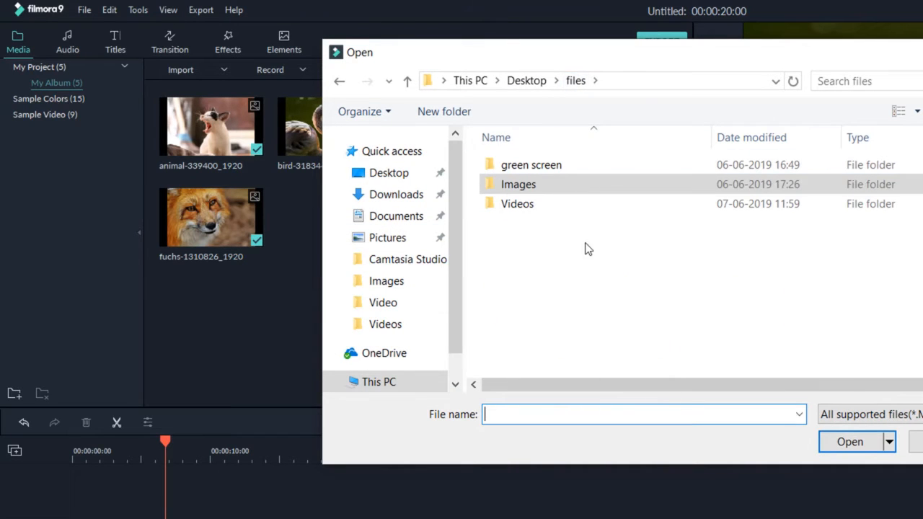
{"action": "left_click", "coordinate": [917, 441]}
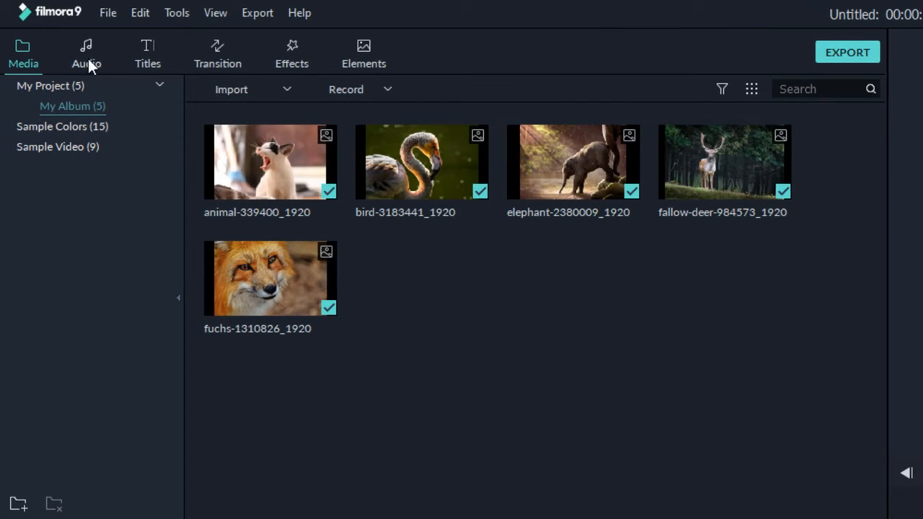
- Add the Drift - Drift music track at the start of audio track 1
{"action": "left_click", "coordinate": [89, 62]}
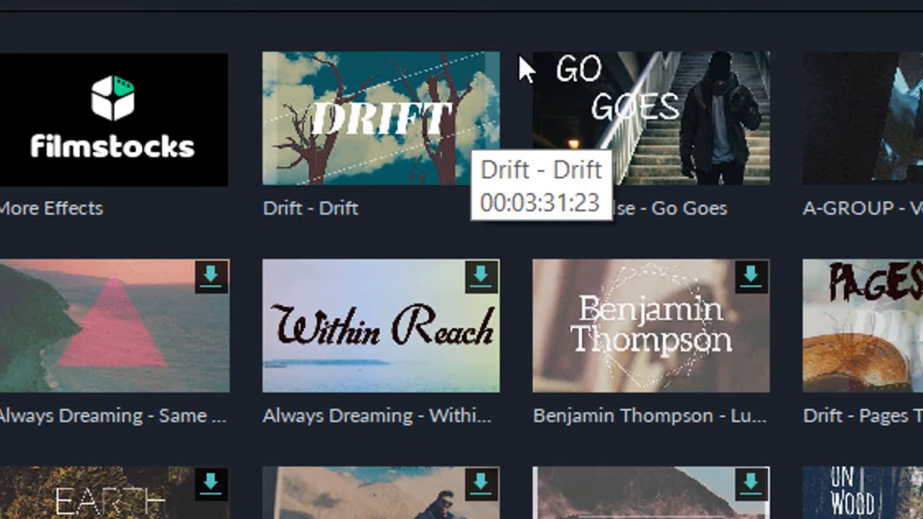
{"action": "left_click", "coordinate": [473, 140]}
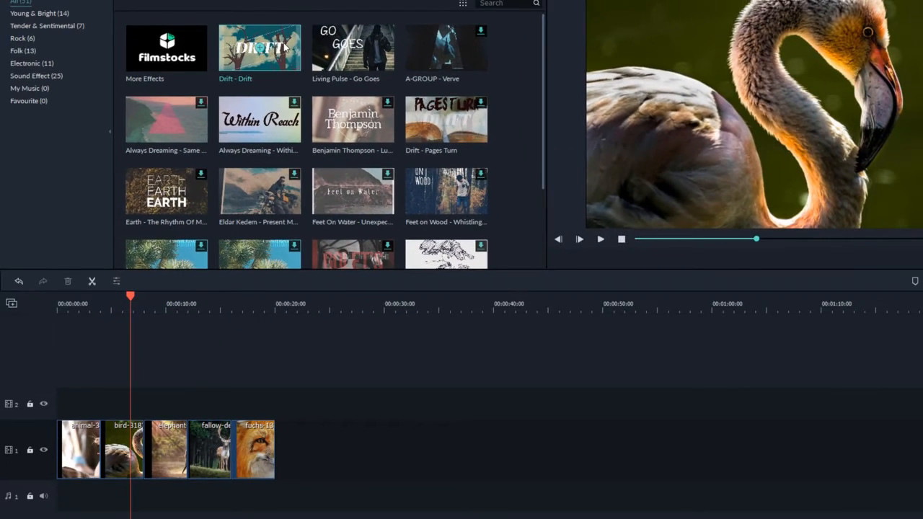
{"action": "left_click_drag", "start_coordinate": [209, 351], "coordinate": [49, 509]}
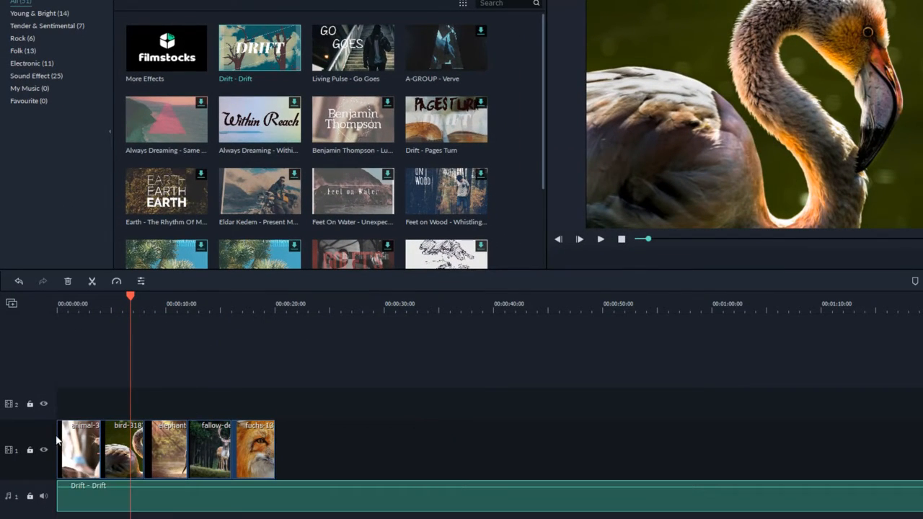
- Return the playhead to the start of the timeline and preview the images with the music track
{"action": "left_click", "coordinate": [63, 306]}
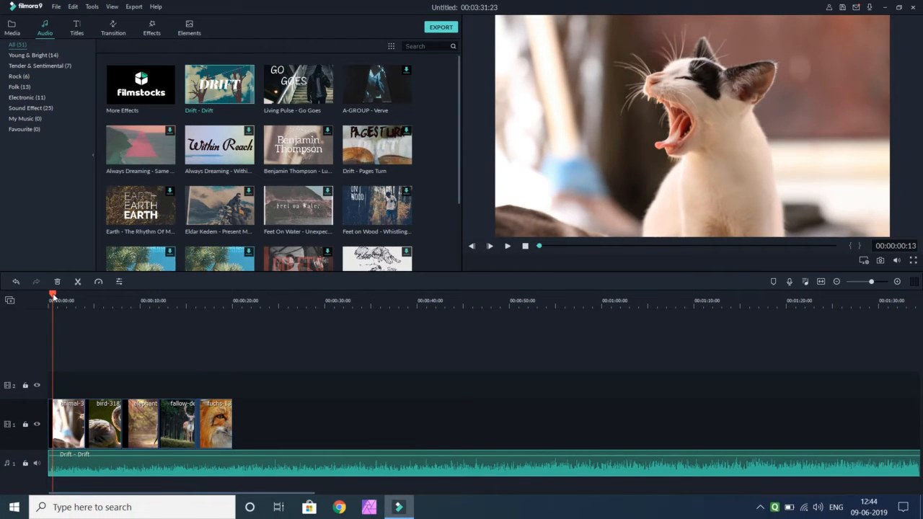
{"action": "mouse_move", "coordinate": [52, 295]}
{"action": "left_mouse_down"}
{"action": "mouse_move", "coordinate": [83, 299]}
{"action": "mouse_move", "coordinate": [49, 295]}
{"action": "left_mouse_up"}
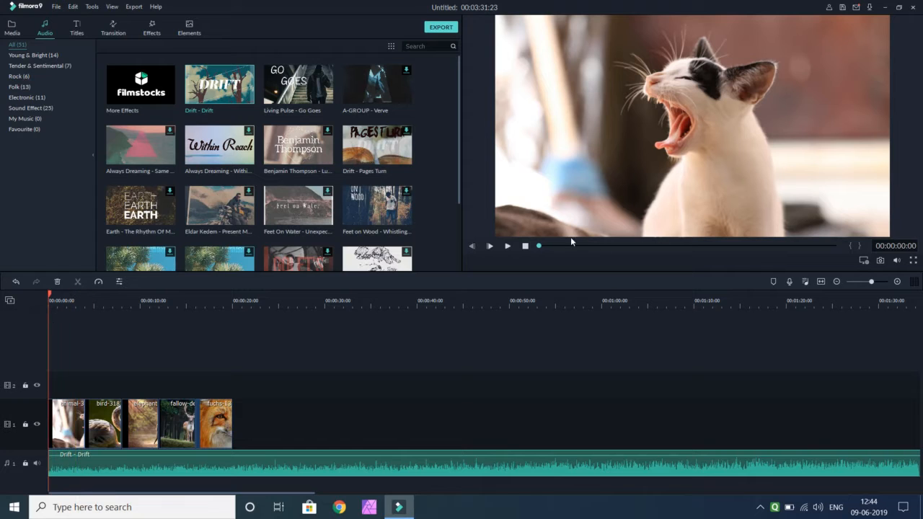
{"action": "mouse_move", "coordinate": [542, 248]}
{"action": "left_mouse_down"}
{"action": "mouse_move", "coordinate": [555, 248]}
{"action": "mouse_move", "coordinate": [539, 249]}
{"action": "left_mouse_up"}
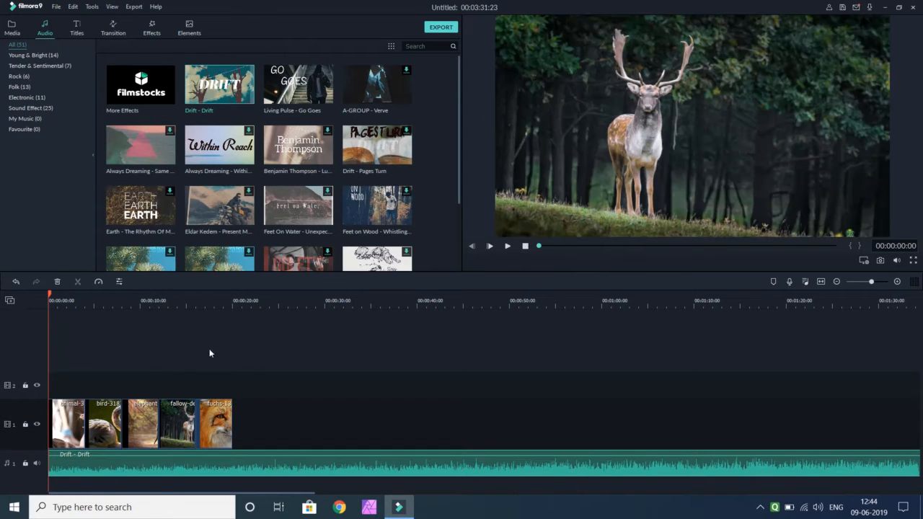
{"action": "left_click_drag", "start_coordinate": [187, 300], "coordinate": [173, 314]}
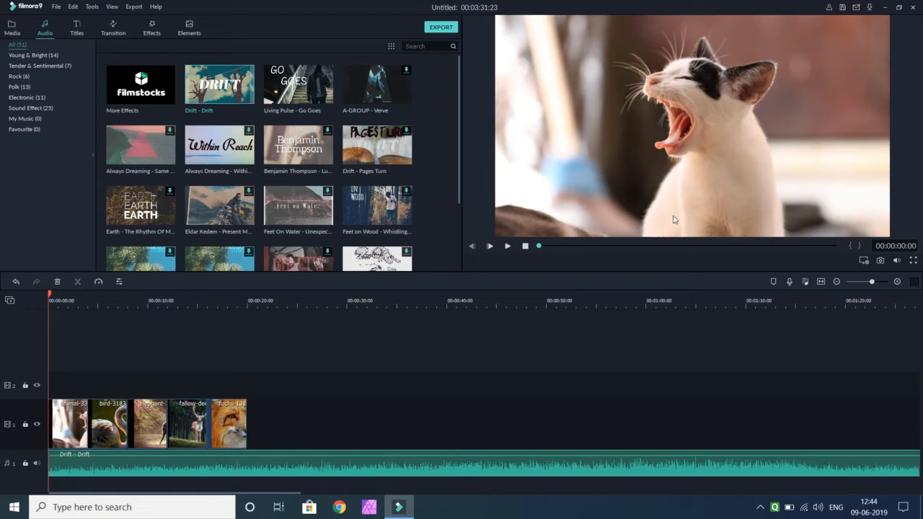
- Play the images with the music, and preview the Bar and Blurry Roll 4 transitions from the library
{"action": "left_click", "coordinate": [507, 247]}
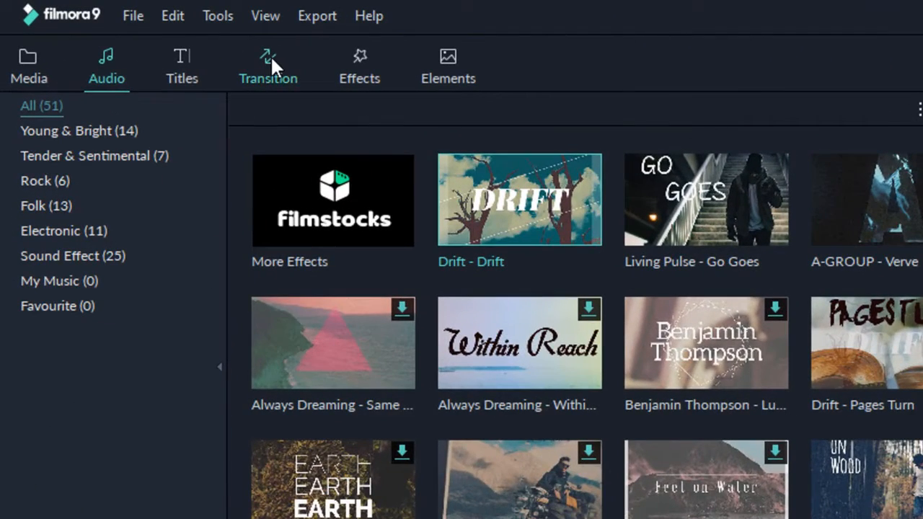
{"action": "left_click", "coordinate": [268, 61]}
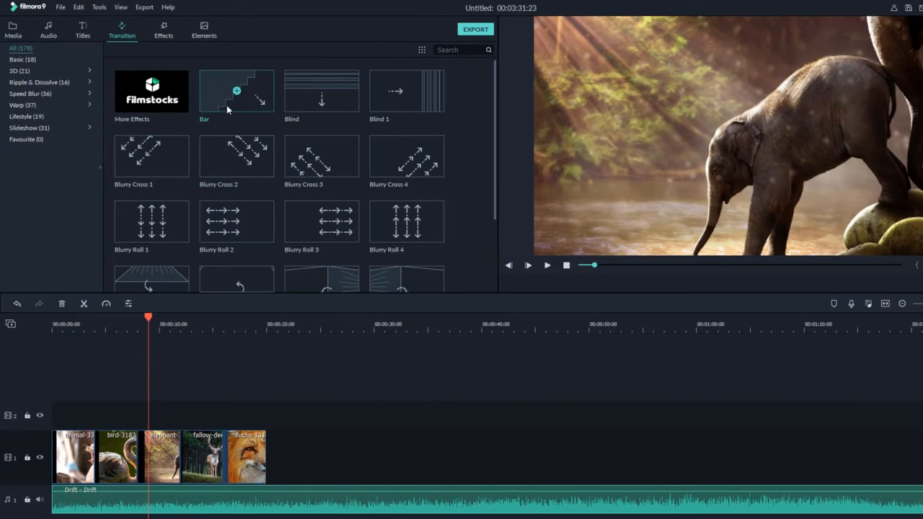
{"action": "left_click", "coordinate": [226, 106]}
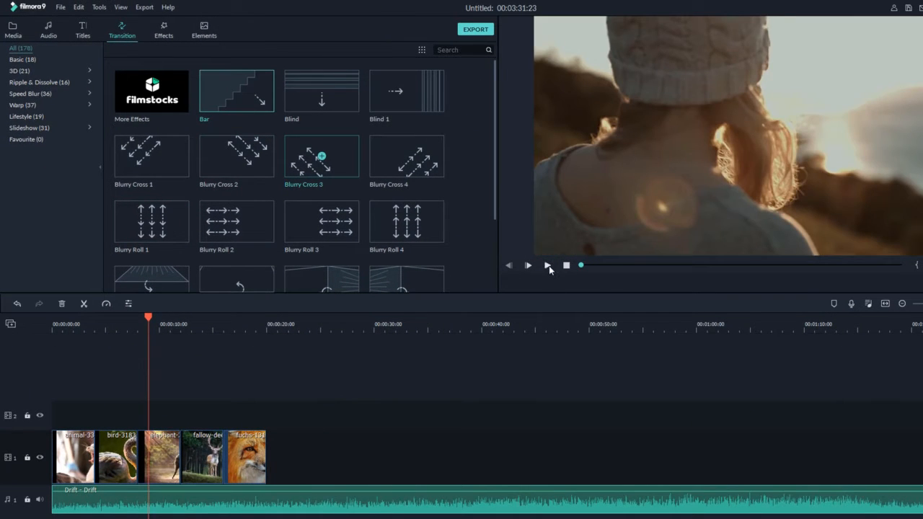
{"action": "left_click", "coordinate": [548, 266]}
{"action": "left_click", "coordinate": [431, 232]}
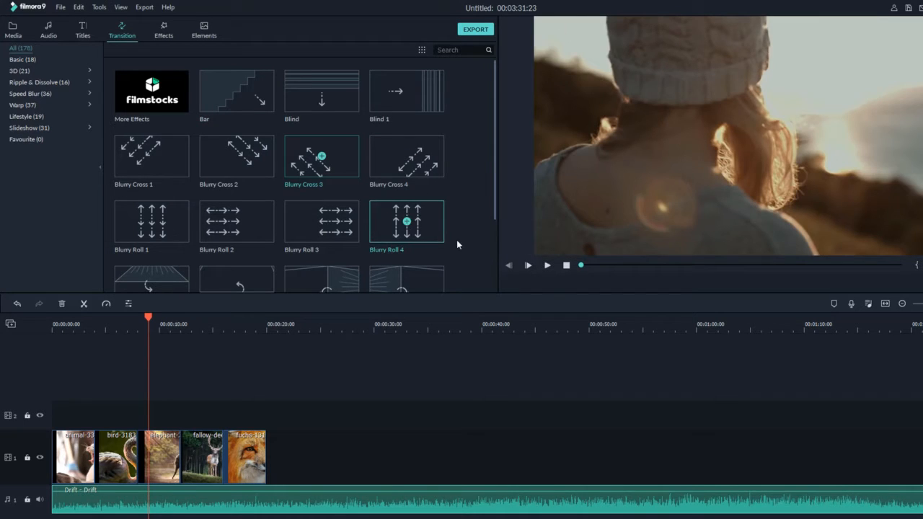
{"action": "left_click", "coordinate": [547, 266]}
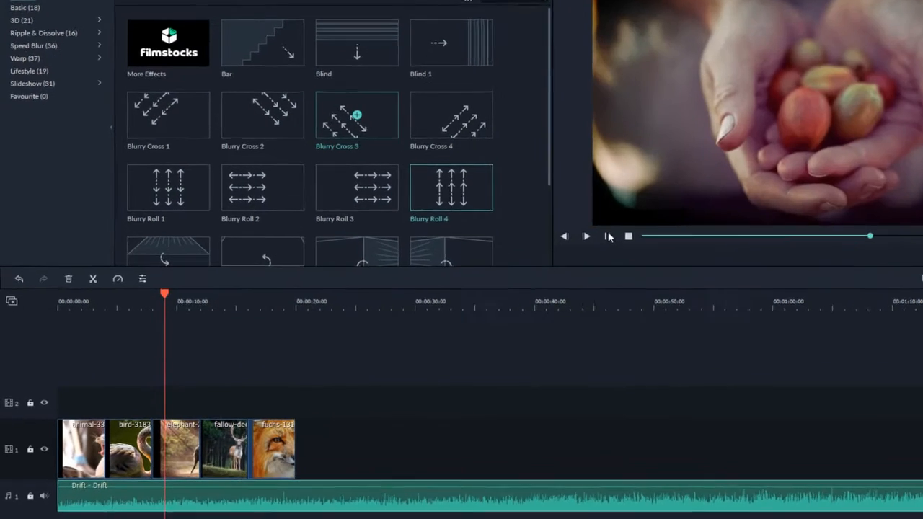
{"action": "left_click", "coordinate": [607, 237]}
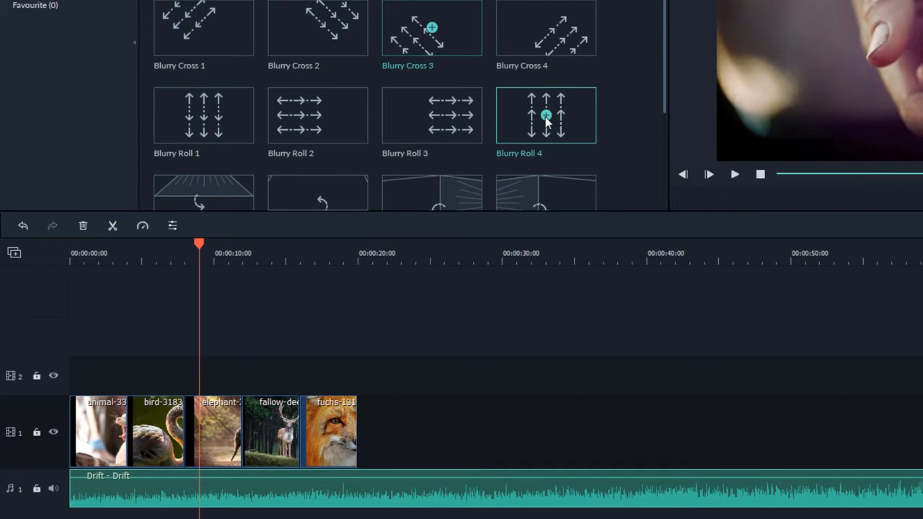
- Place the Blurry Roll 4 transition at the cut between the animal and bird clips
{"action": "left_click_drag", "start_coordinate": [531, 132], "coordinate": [125, 430]}
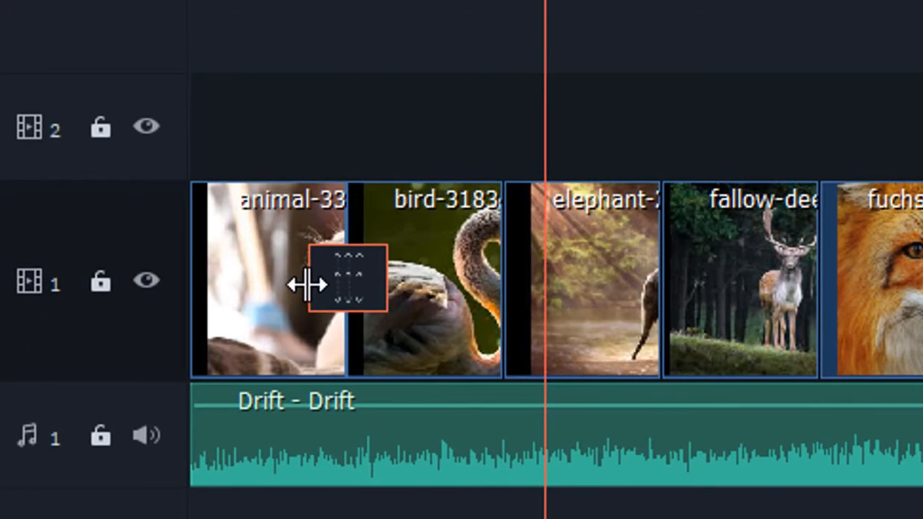
{"action": "mouse_move", "coordinate": [307, 285]}
{"action": "left_mouse_down"}
{"action": "mouse_move", "coordinate": [286, 285]}
{"action": "mouse_move", "coordinate": [315, 290]}
{"action": "mouse_move", "coordinate": [299, 290]}
{"action": "left_mouse_up"}
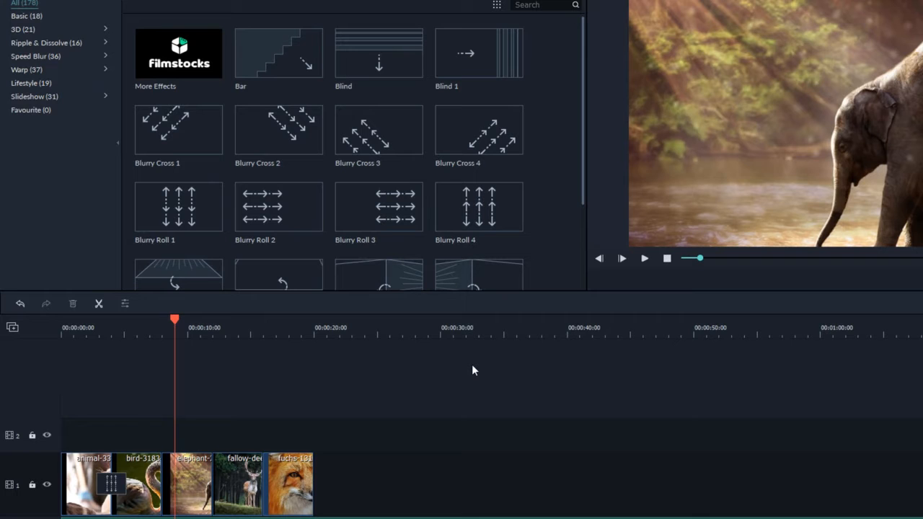
- Apply random transitions to all the image clips on video track 1, and play the slideshow from the start
{"action": "left_click_drag", "start_coordinate": [432, 466], "coordinate": [7, 489]}
{"action": "right_click", "coordinate": [395, 138]}
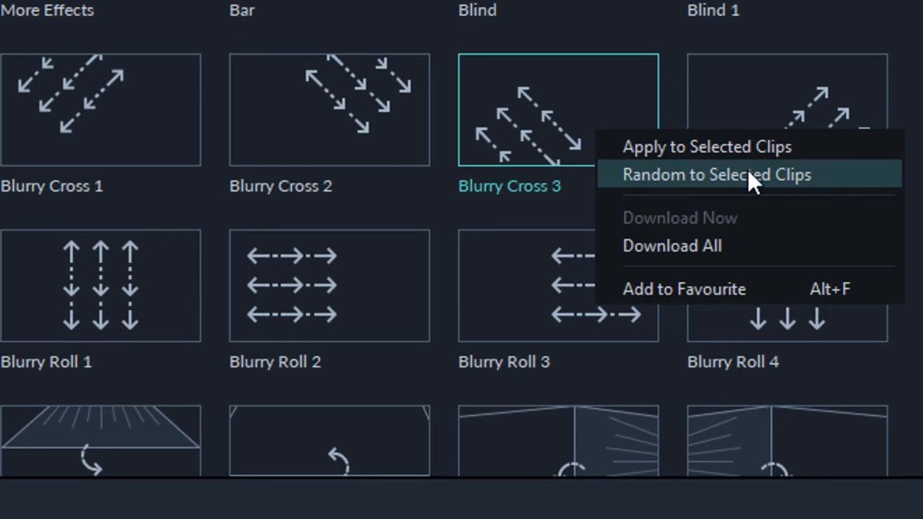
{"action": "left_click", "coordinate": [811, 177]}
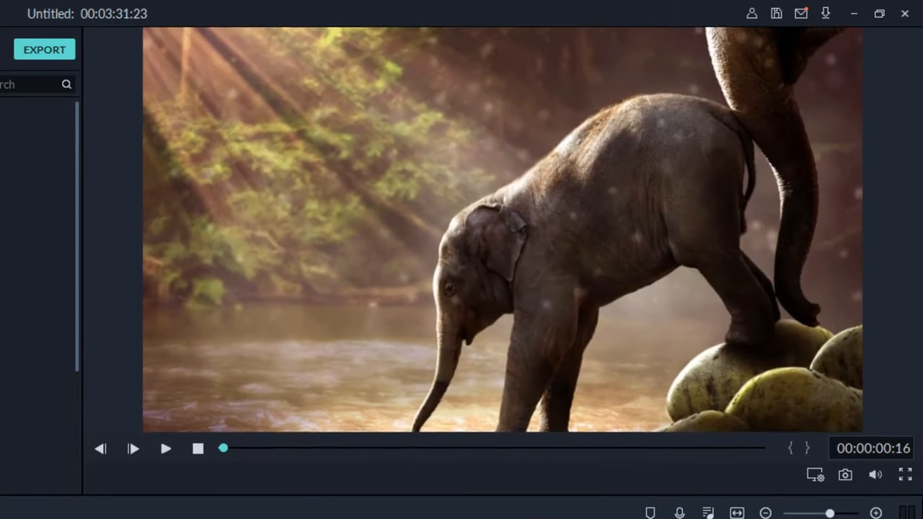
{"action": "key", "text": "Home"}
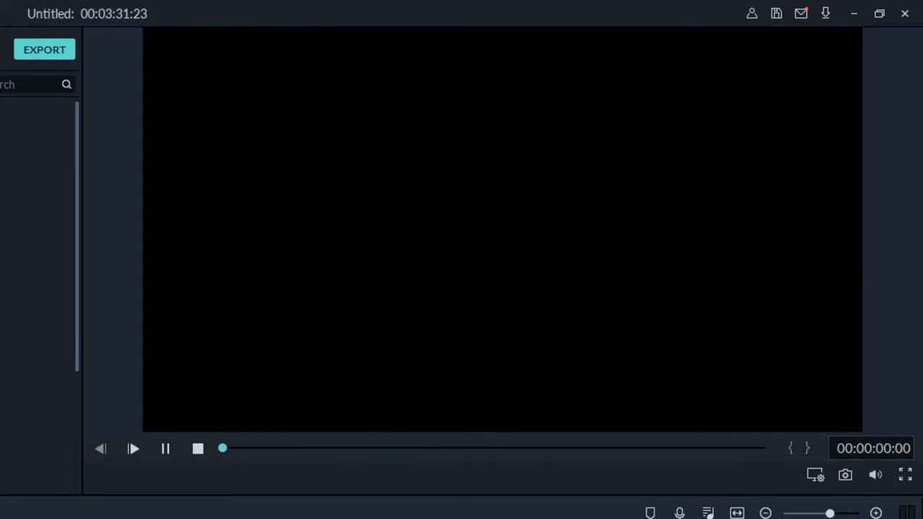
{"action": "key", "text": "space"}
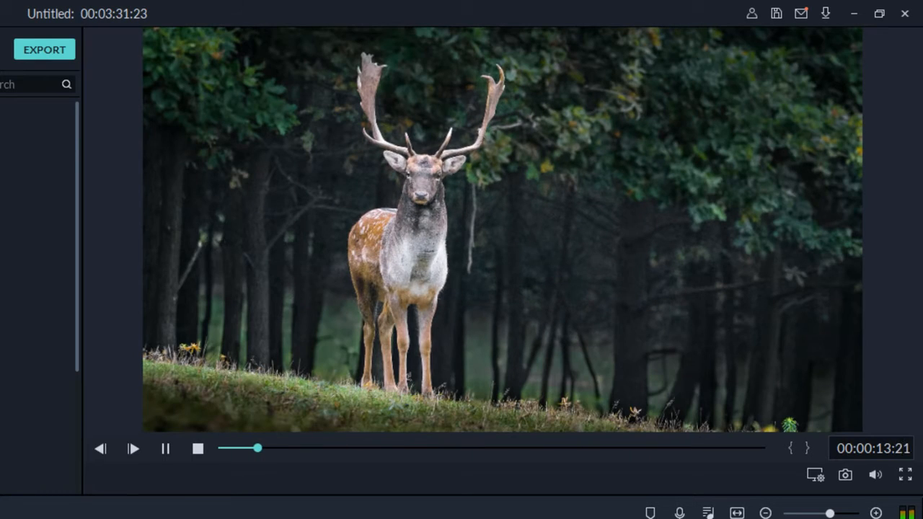
{"action": "key", "text": "space"}
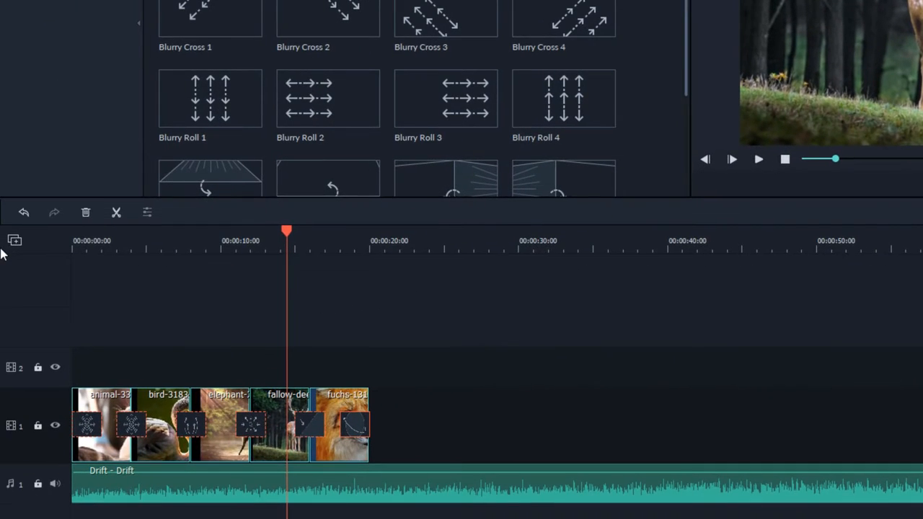
- Shorten the transition at the animal clip's start, and replace the one between the animal and bird clips with Blurry Roll 4
{"action": "left_click", "coordinate": [96, 427]}
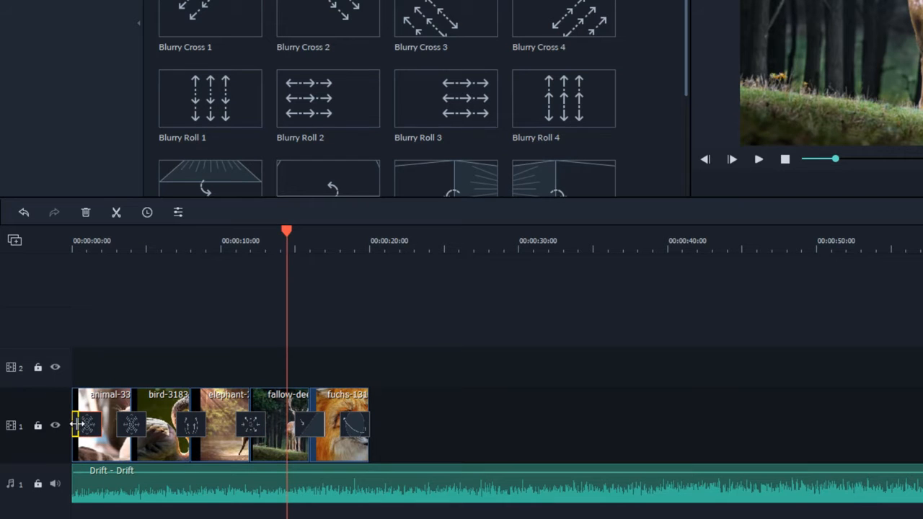
{"action": "left_click", "coordinate": [117, 431]}
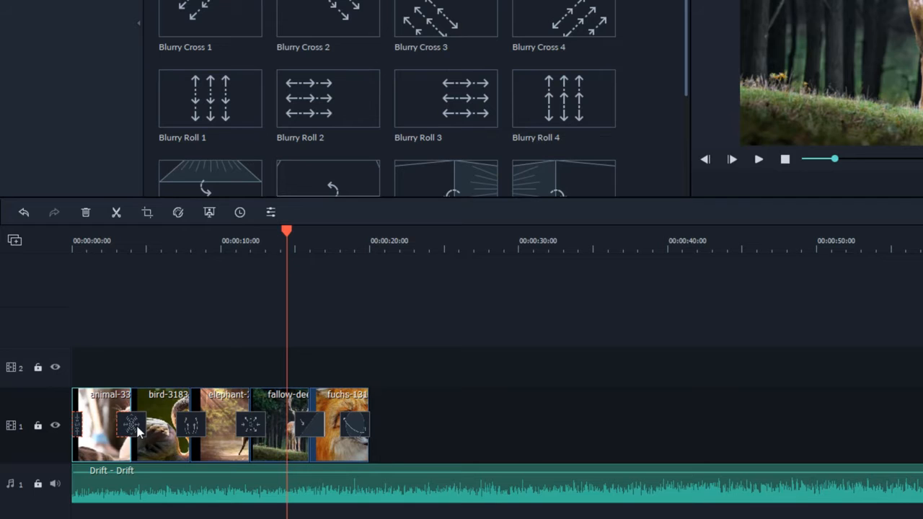
{"action": "left_click", "coordinate": [137, 428]}
{"action": "right_click", "coordinate": [137, 428]}
{"action": "left_click", "coordinate": [195, 452]}
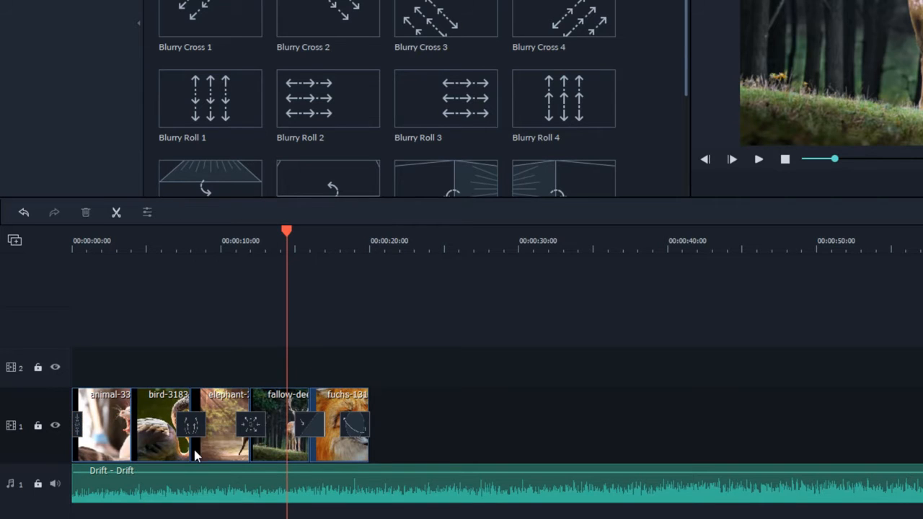
{"action": "left_click_drag", "start_coordinate": [586, 80], "coordinate": [126, 431]}
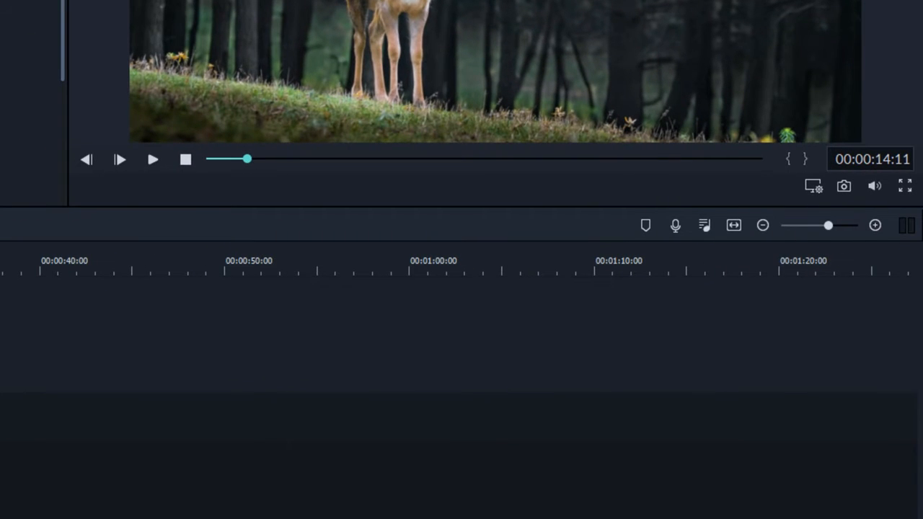
- Check the preview's Playback Quality options, and play the slideshow to review the transitions
{"action": "left_click", "coordinate": [816, 188]}
{"action": "mouse_move", "coordinate": [815, 242]}
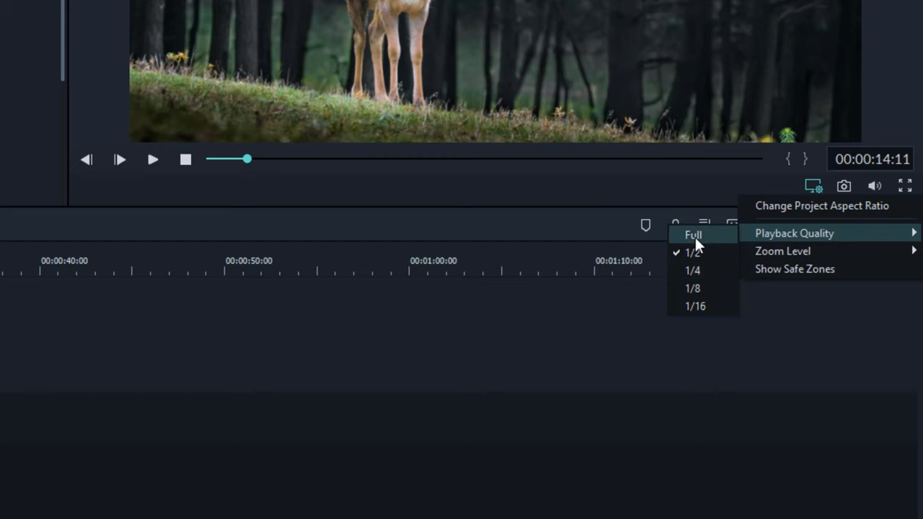
{"action": "key", "text": "Escape"}
{"action": "key", "text": "Escape"}
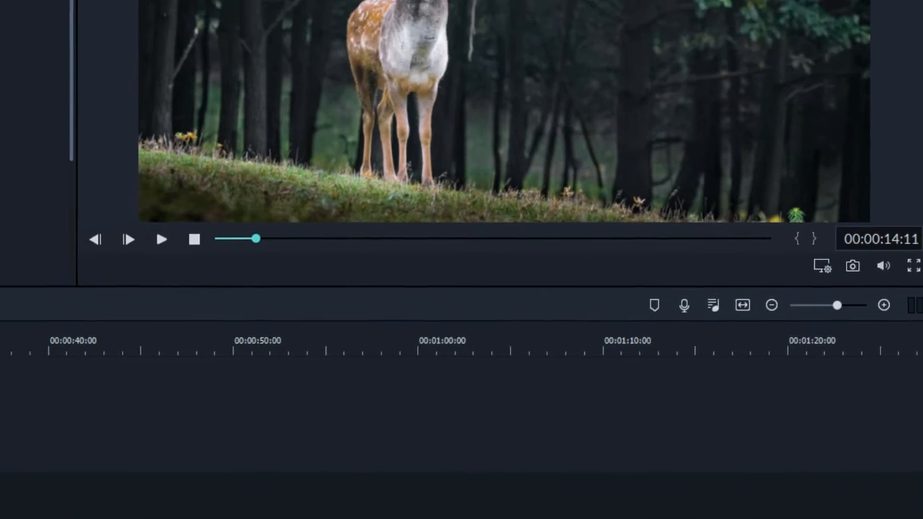
{"action": "key", "text": "space"}
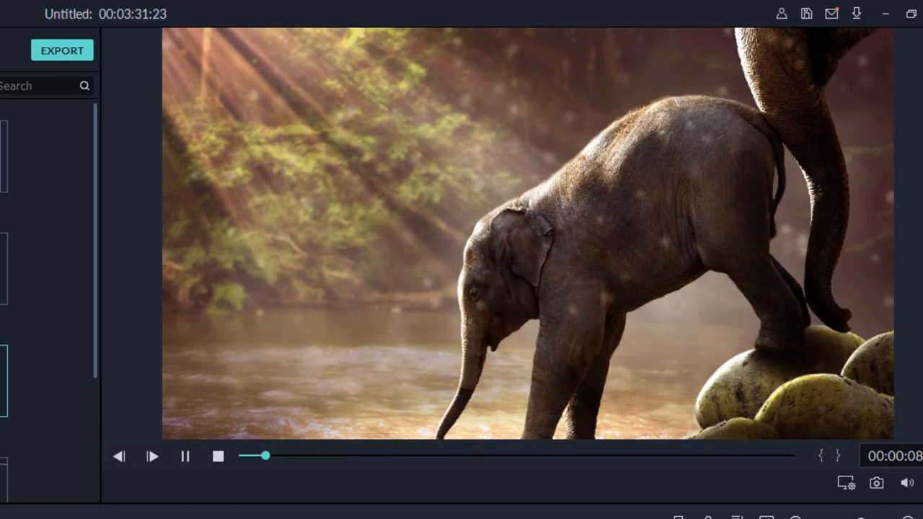
{"action": "key", "text": "space"}
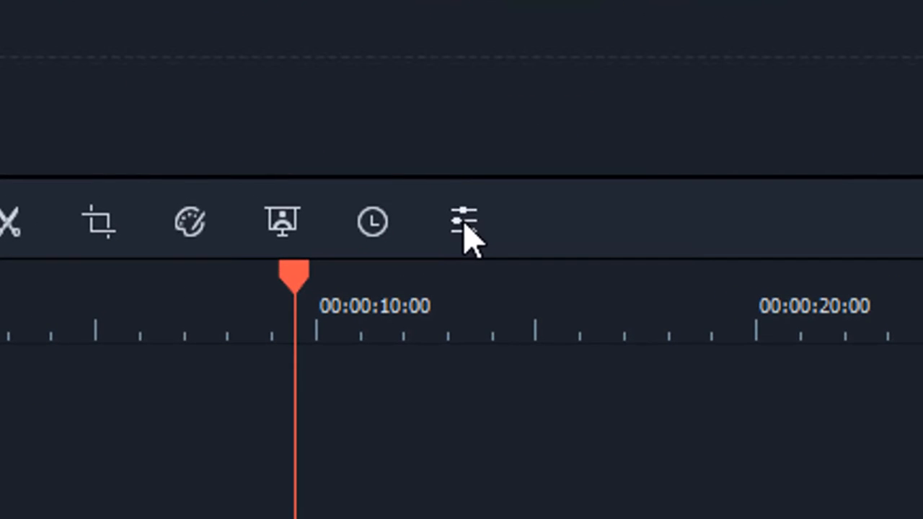
- Apply the Photo Spin 3 motion to the elephant clip
{"action": "left_click", "coordinate": [463, 222]}
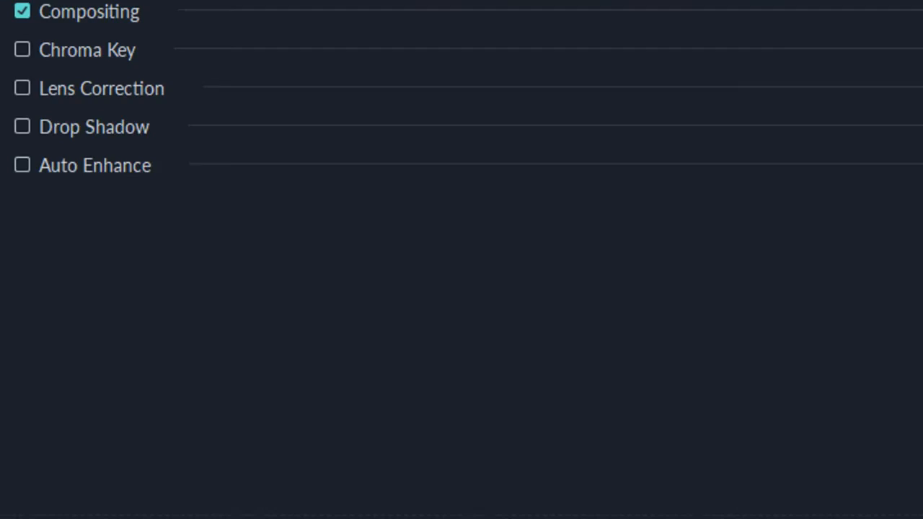
{"action": "left_click", "coordinate": [241, 36]}
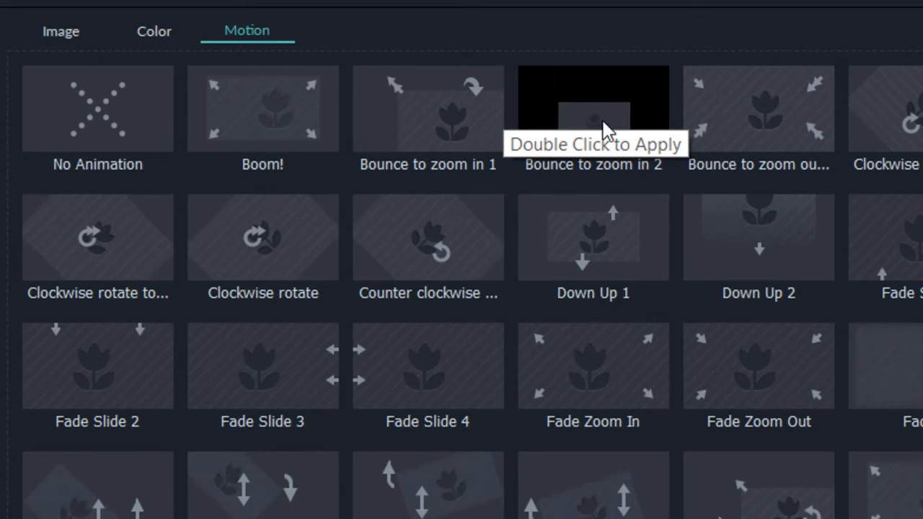
{"action": "scroll", "coordinate": [500, 315], "scroll_direction": "down", "scroll_amount": 5}
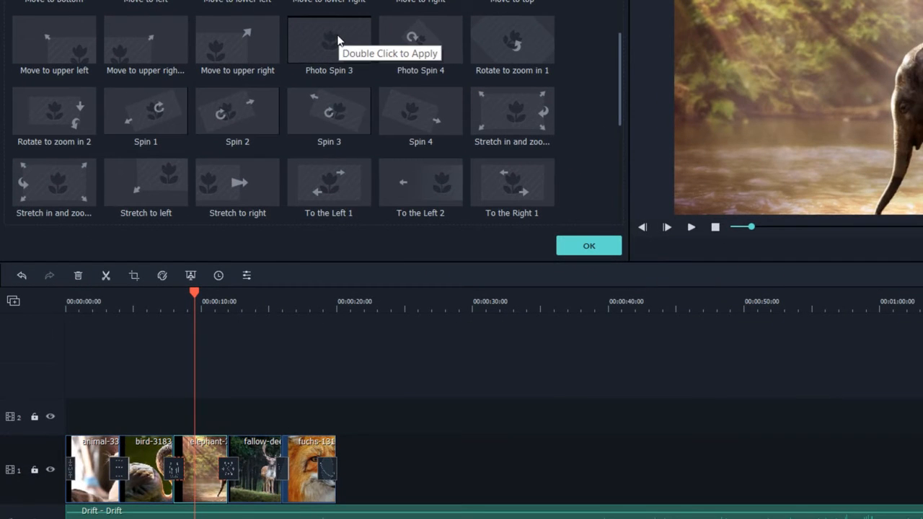
{"action": "left_click", "coordinate": [337, 40]}
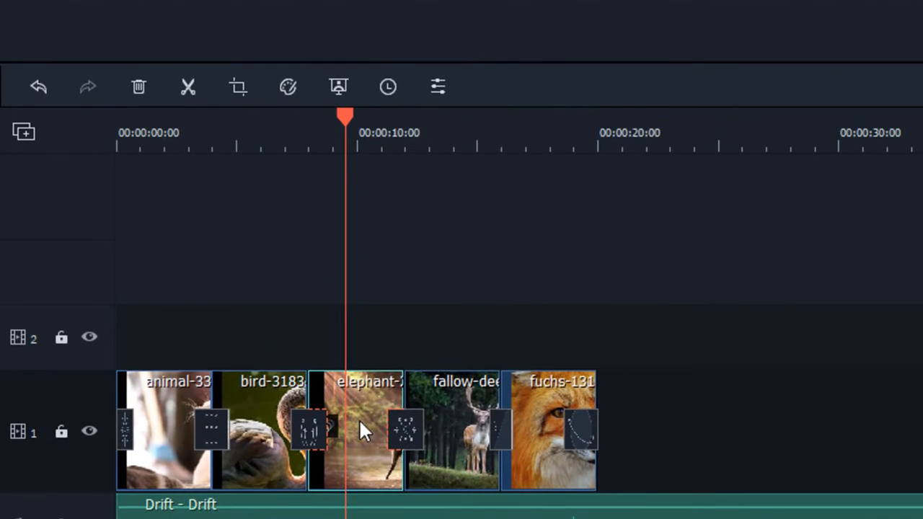
- Delete the elephant clip's effects, and apply random motions to all the images
{"action": "right_click", "coordinate": [204, 462]}
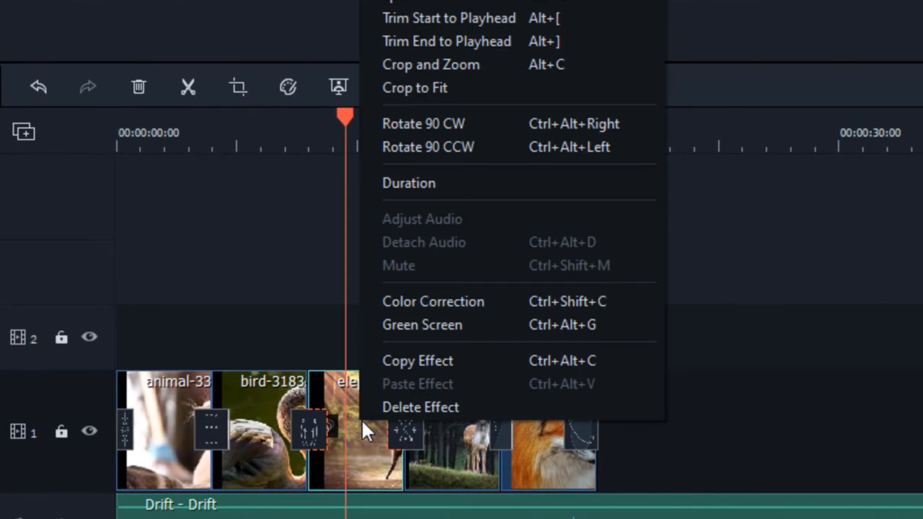
{"action": "left_click", "coordinate": [450, 400]}
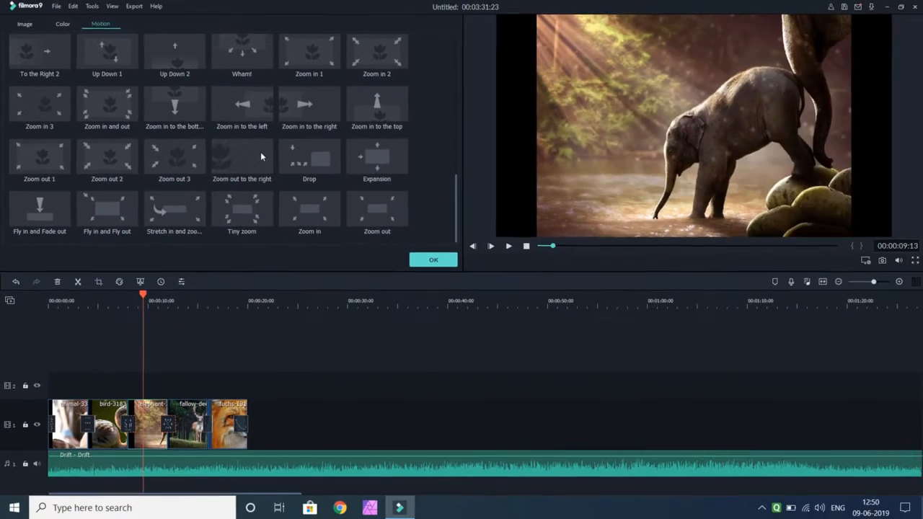
{"action": "left_click", "coordinate": [260, 156]}
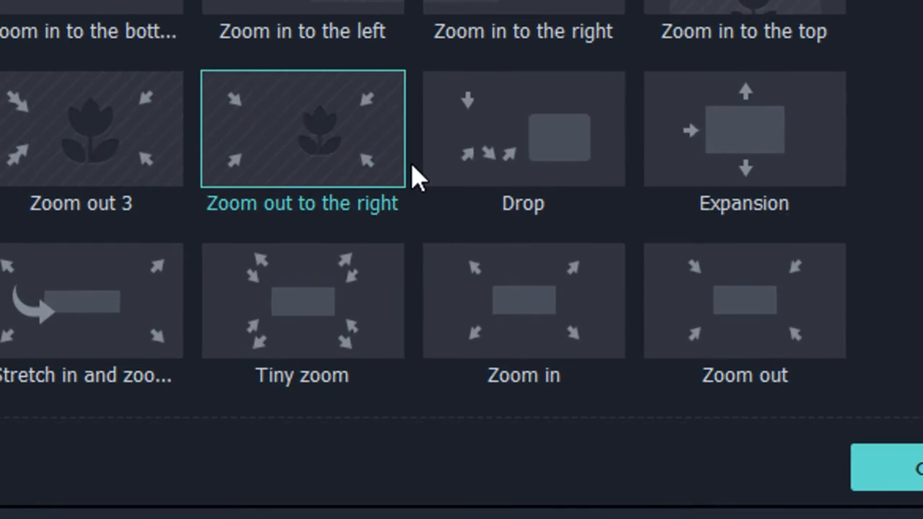
{"action": "right_click", "coordinate": [416, 177]}
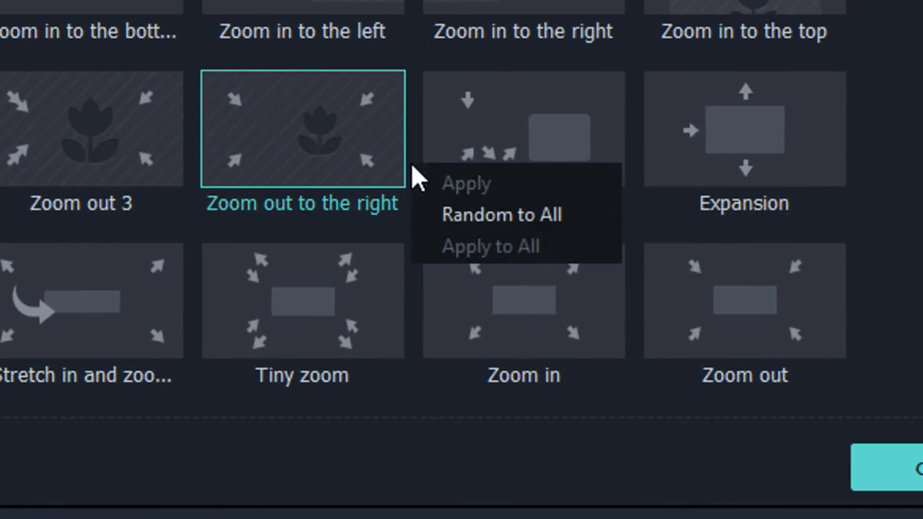
{"action": "left_click", "coordinate": [531, 223]}
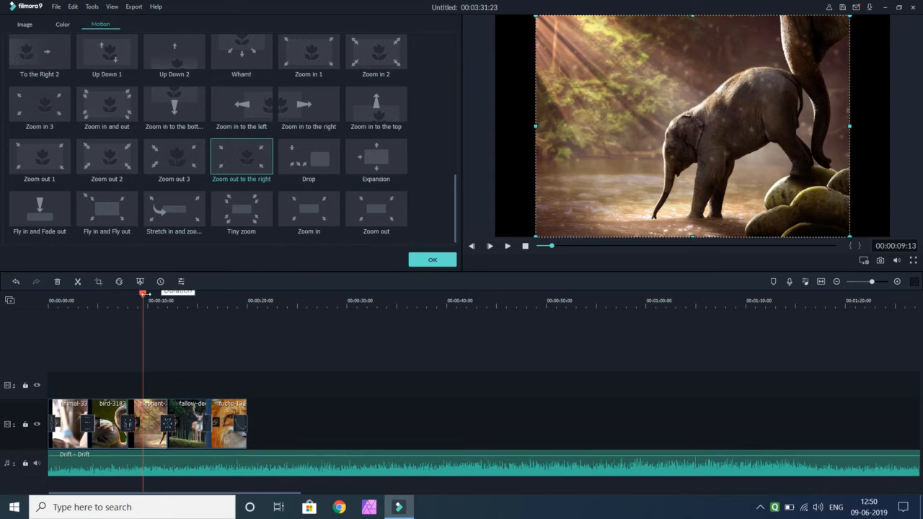
{"action": "left_click", "coordinate": [443, 259]}
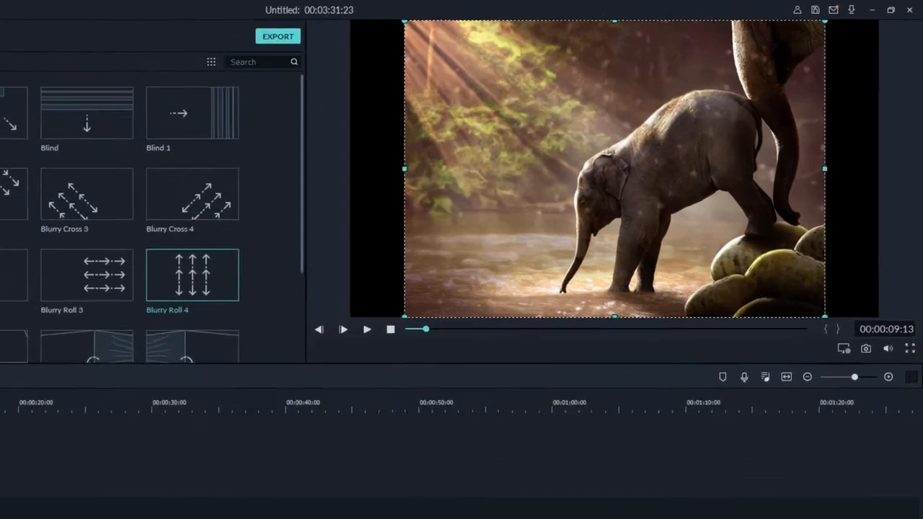
- Play the slideshow with its motions, and show the audio level meter to check the music's loudness
{"action": "left_click", "coordinate": [506, 246]}
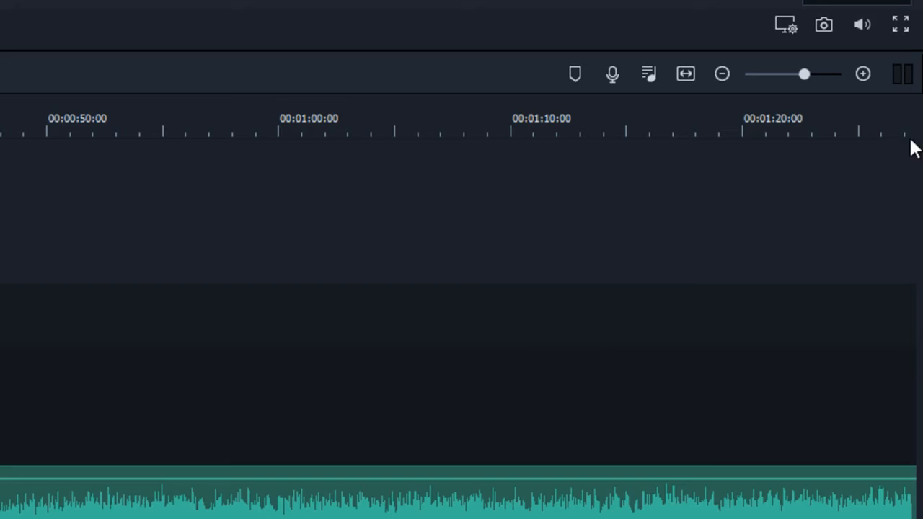
{"action": "left_click", "coordinate": [901, 73]}
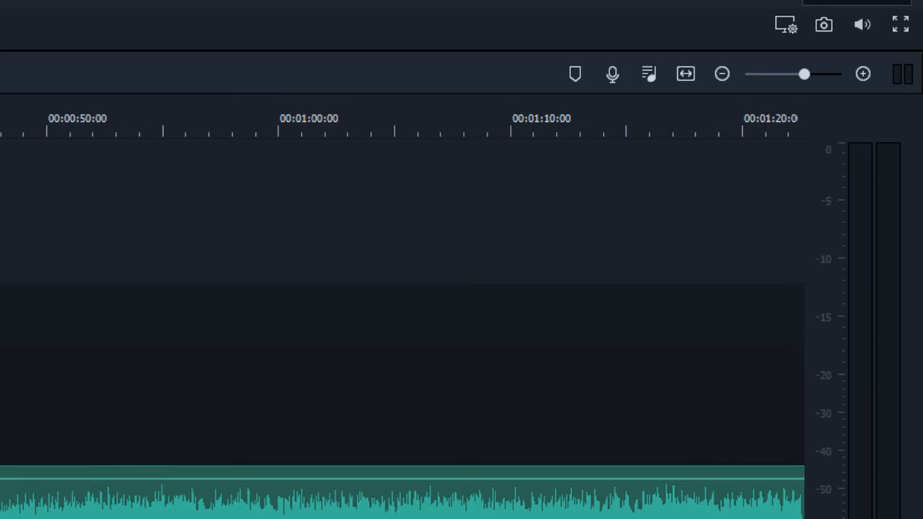
{"action": "key", "text": "space"}
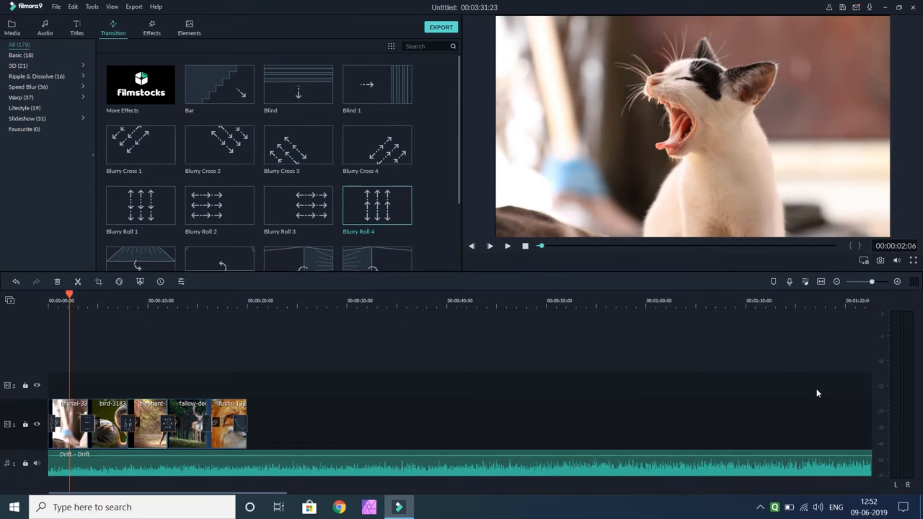
- Add another copy of the fuchs image to video track 1 at about 34 seconds, apart from the other clips
{"action": "left_click", "coordinate": [12, 28]}
{"action": "left_click_drag", "start_coordinate": [151, 130], "coordinate": [407, 411]}
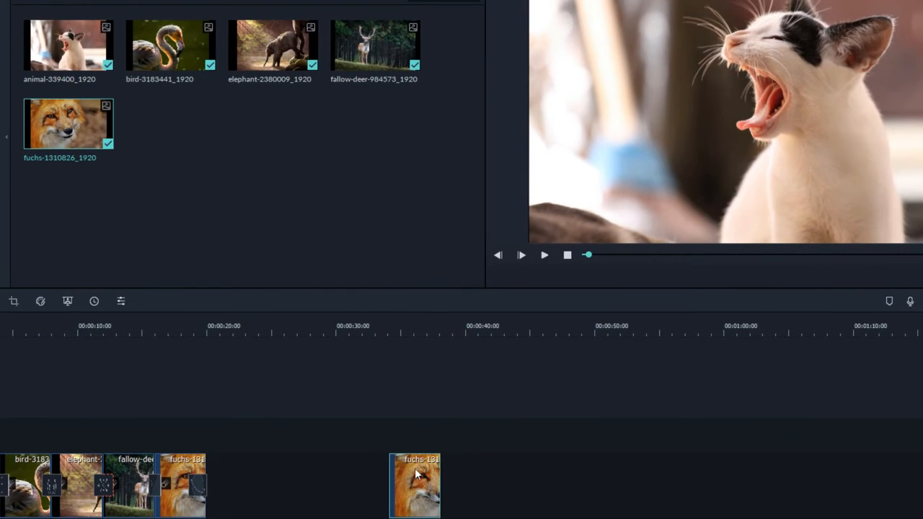
- Apply Crop to Fit to the separate fuchs clip at about 34 seconds, and show that clip in the preview
{"action": "right_click", "coordinate": [403, 481]}
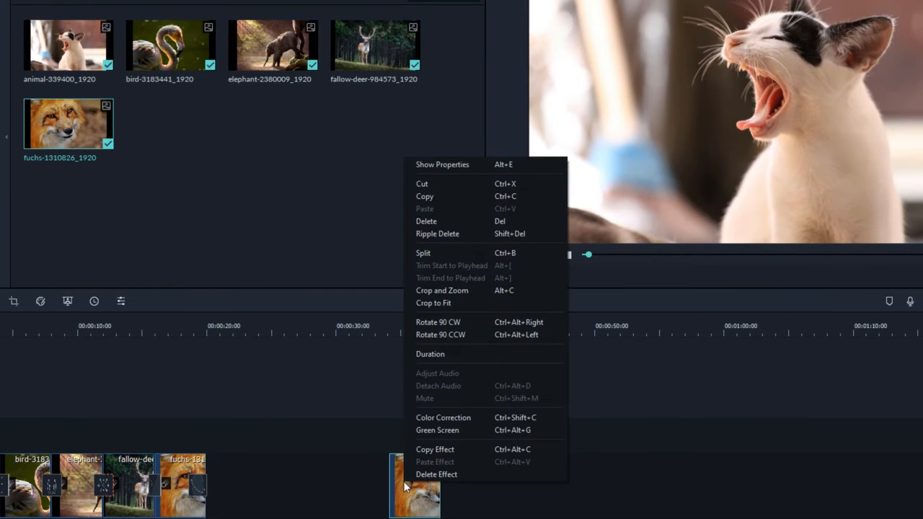
{"action": "left_click", "coordinate": [453, 303]}
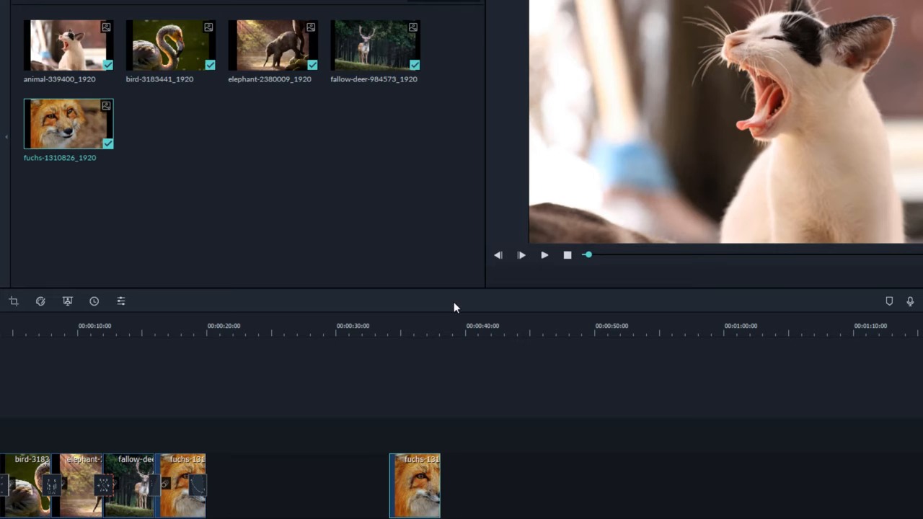
{"action": "left_click", "coordinate": [426, 332]}
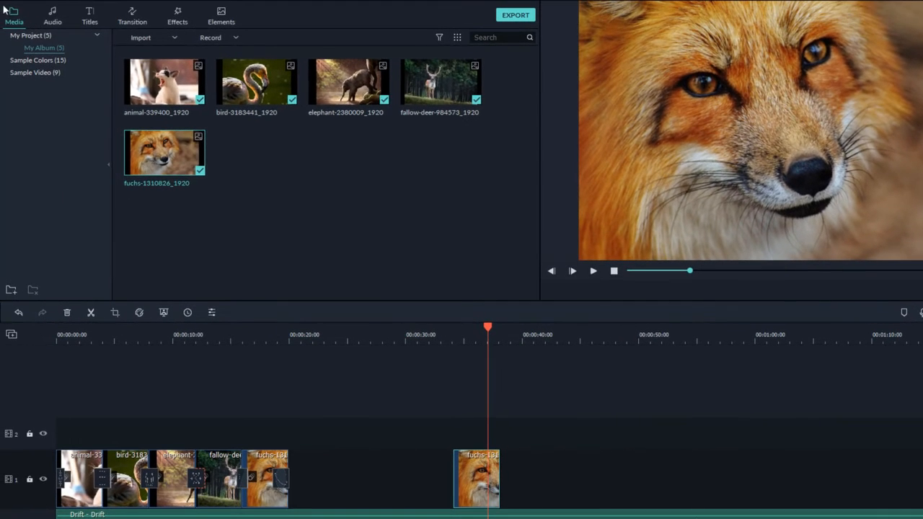
- Place the Chaos 1 shake filter on track 2 above the separate fuchs clip, covering the clip's full length
{"action": "left_click", "coordinate": [179, 22]}
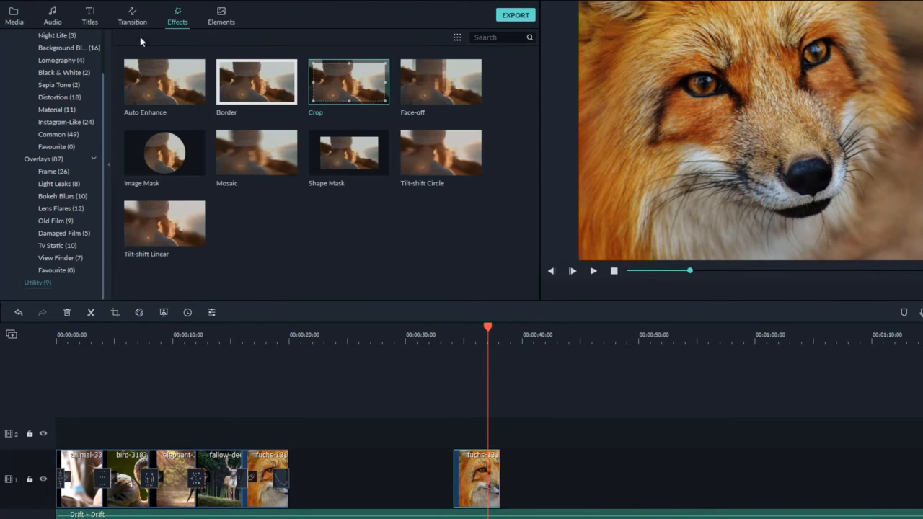
{"action": "scroll", "coordinate": [72, 145], "scroll_direction": "up", "scroll_amount": 2}
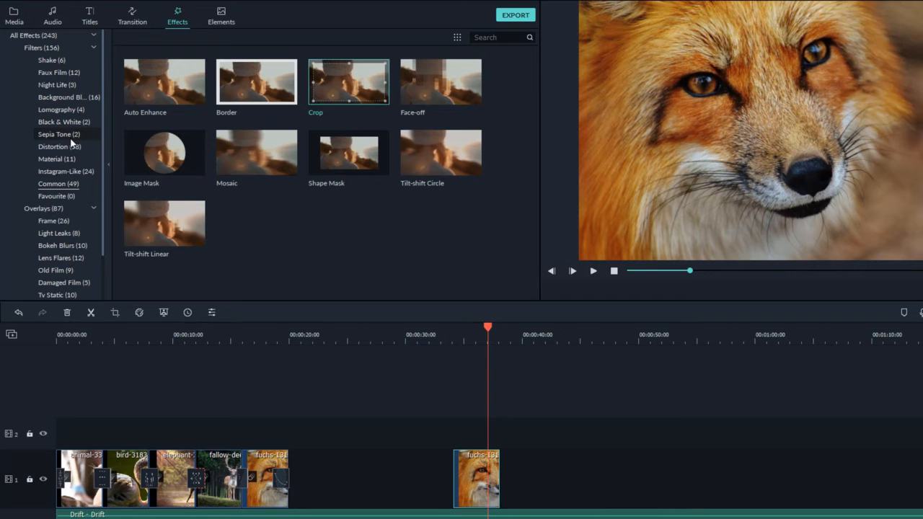
{"action": "left_click", "coordinate": [59, 64]}
{"action": "left_click", "coordinate": [58, 63]}
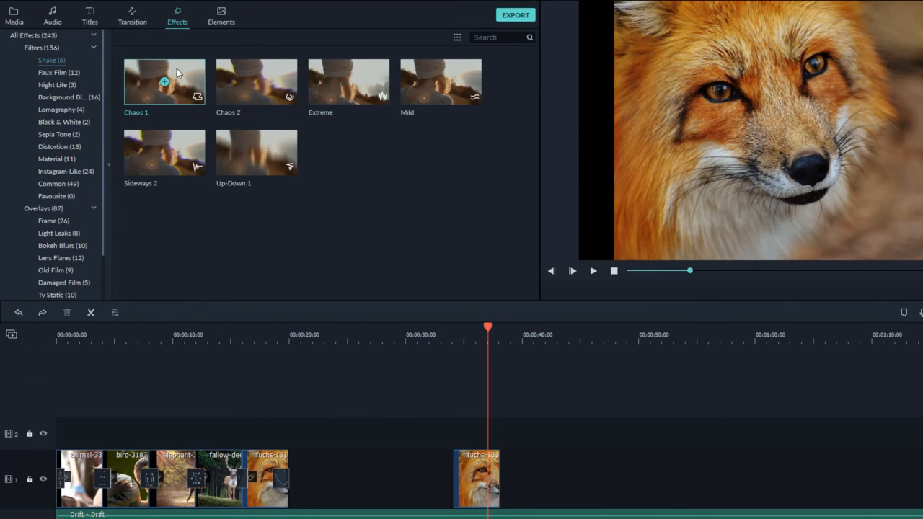
{"action": "left_click_drag", "start_coordinate": [274, 205], "coordinate": [498, 428]}
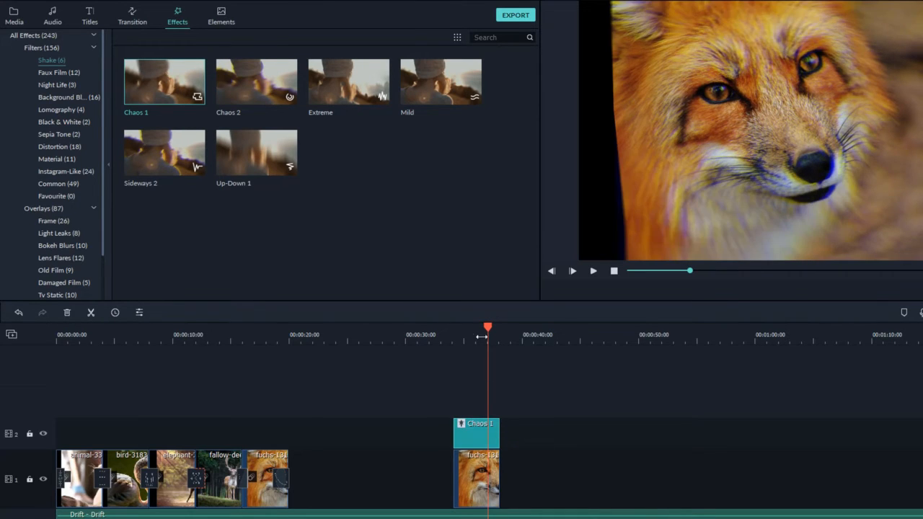
- Play the separate fuchs clip with the Chaos 1 filter from near its start, and delete the filter
{"action": "left_click", "coordinate": [461, 335]}
{"action": "key", "text": "space"}
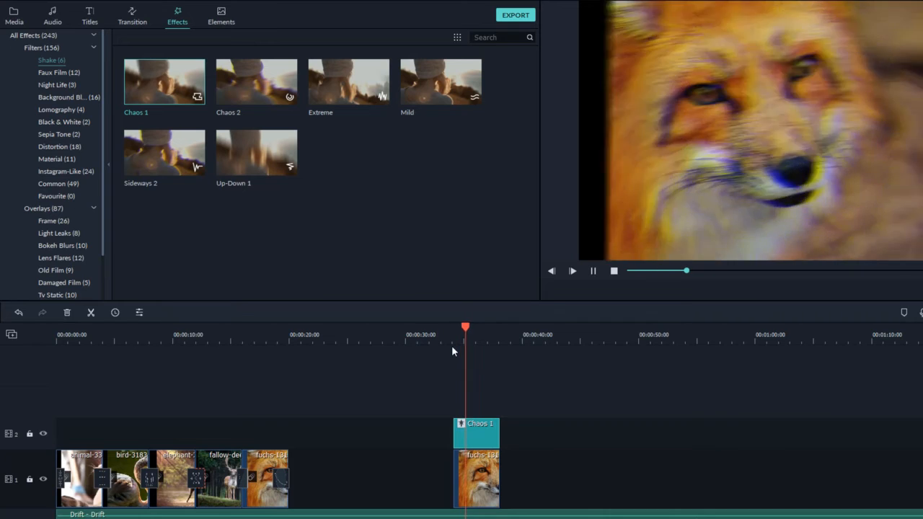
{"action": "key", "text": "space"}
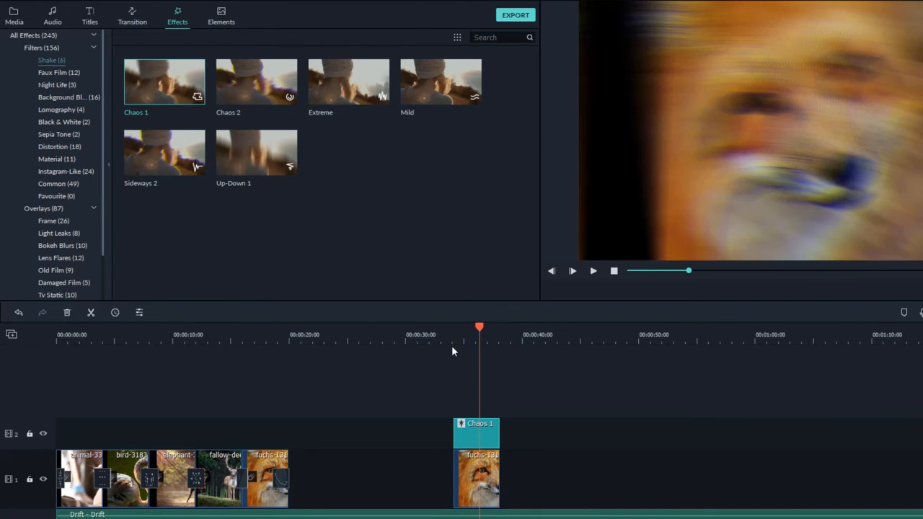
{"action": "key", "text": "Delete"}
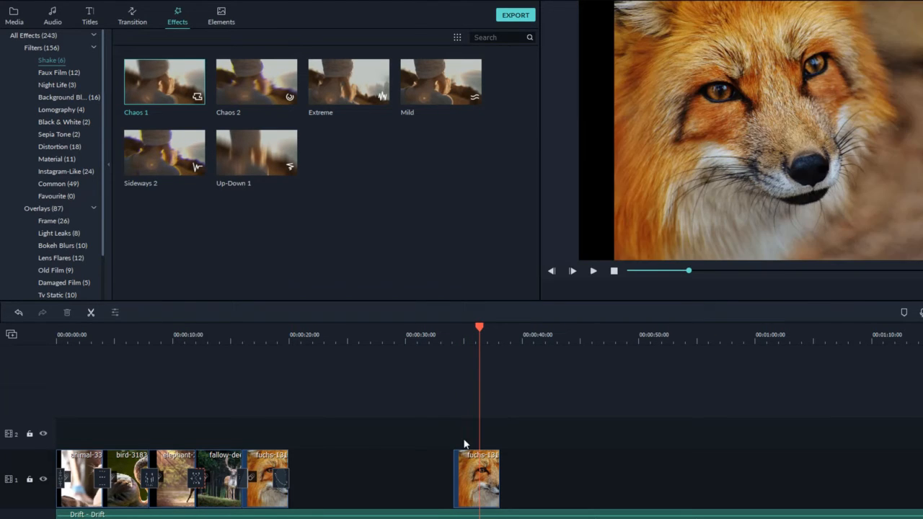
- Preview the Up-Down 1 shake filter and the Purple Haze faux film filter on the sample footage
{"action": "left_click", "coordinate": [270, 146]}
{"action": "left_click", "coordinate": [593, 270]}
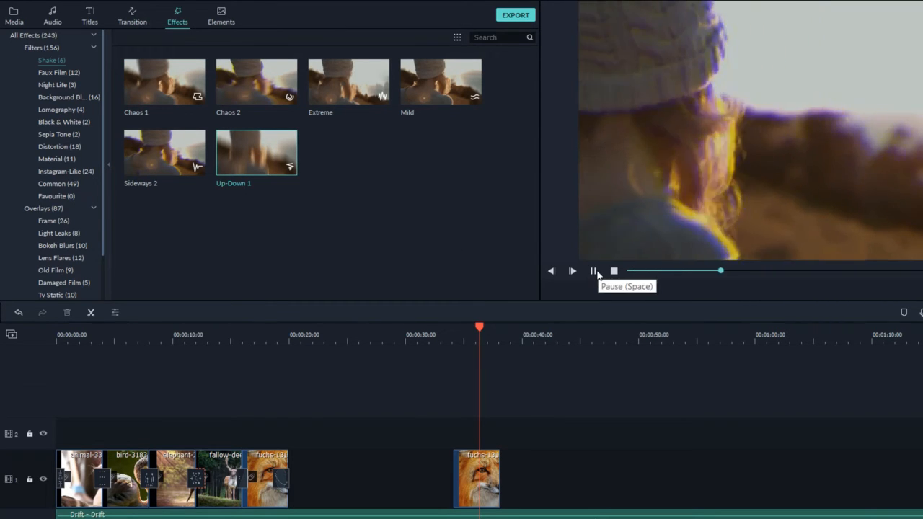
{"action": "left_click", "coordinate": [594, 272]}
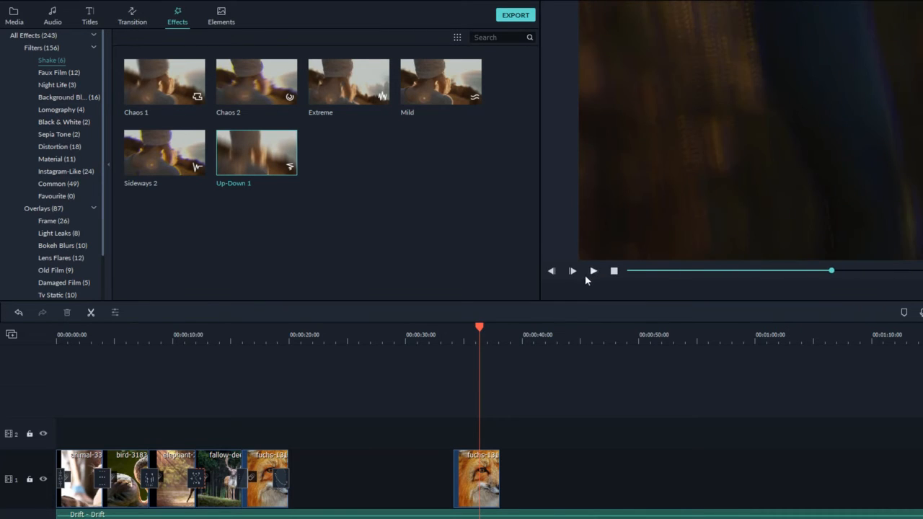
{"action": "left_click", "coordinate": [52, 72]}
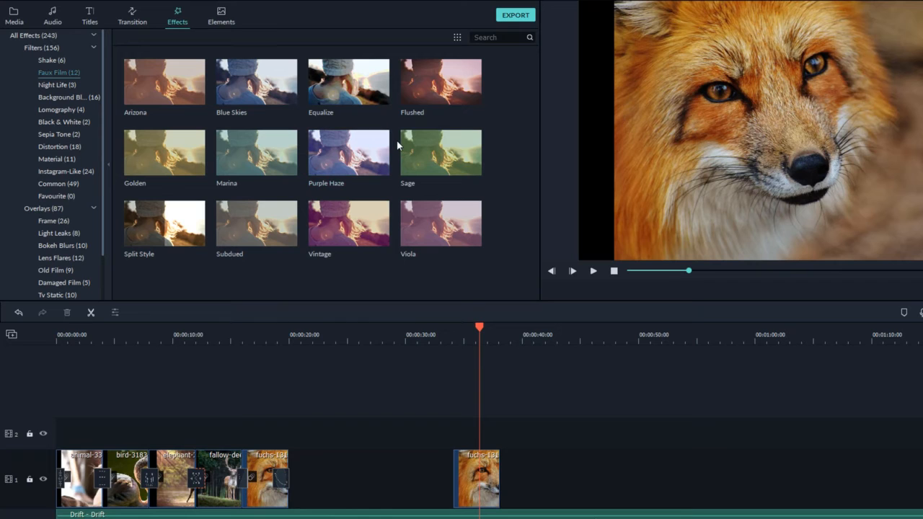
{"action": "left_click", "coordinate": [349, 152]}
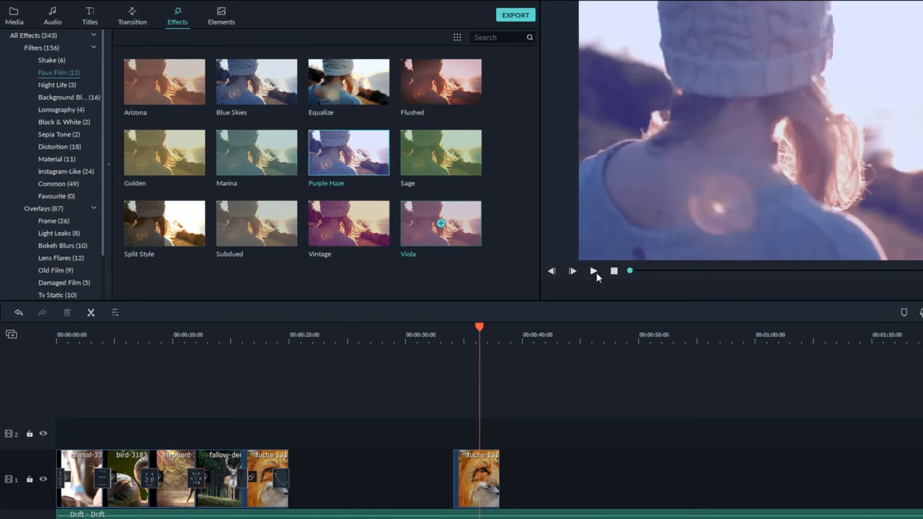
{"action": "left_click", "coordinate": [593, 271]}
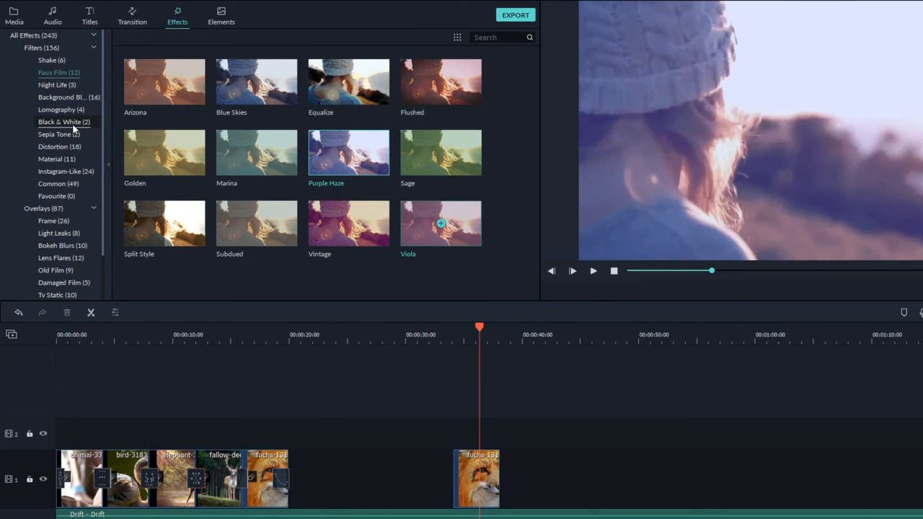
- Try the Willow black-and-white filter above the full length of the separate fuchs clip, and delete it
{"action": "left_click", "coordinate": [72, 124]}
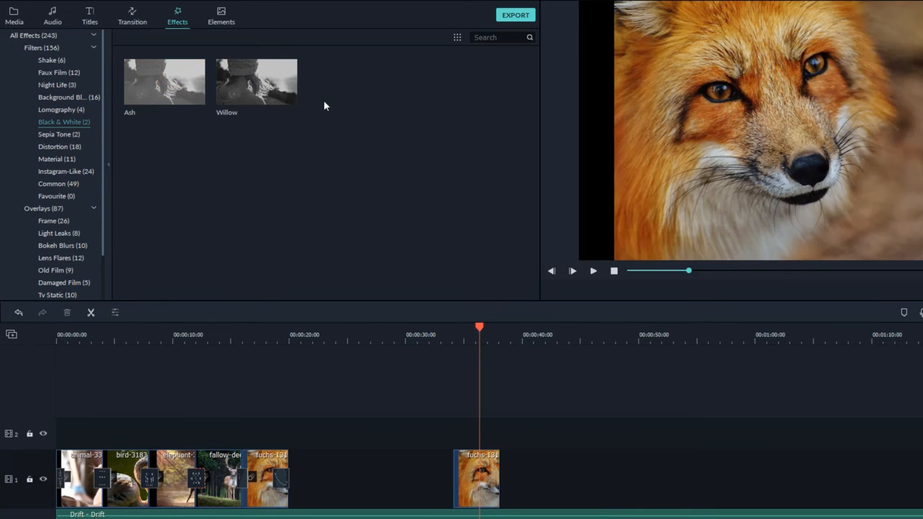
{"action": "left_click", "coordinate": [288, 92]}
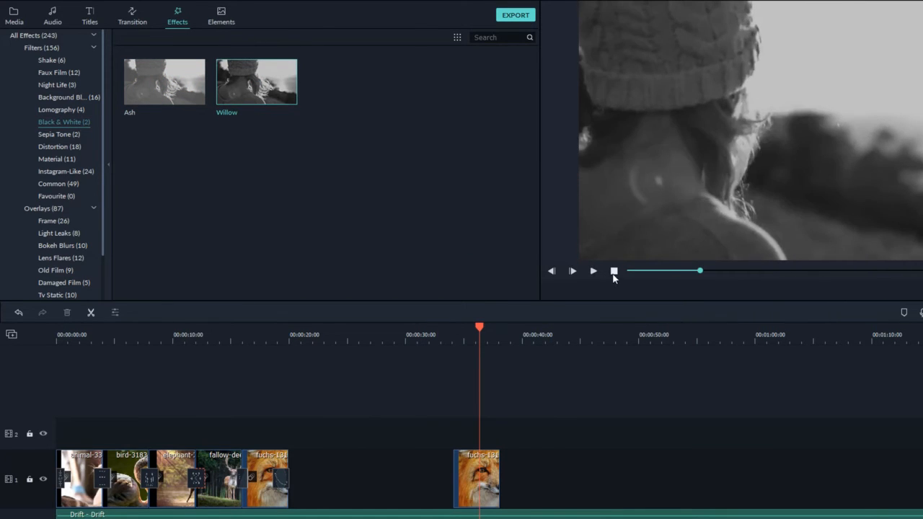
{"action": "left_click_drag", "start_coordinate": [285, 94], "coordinate": [456, 431]}
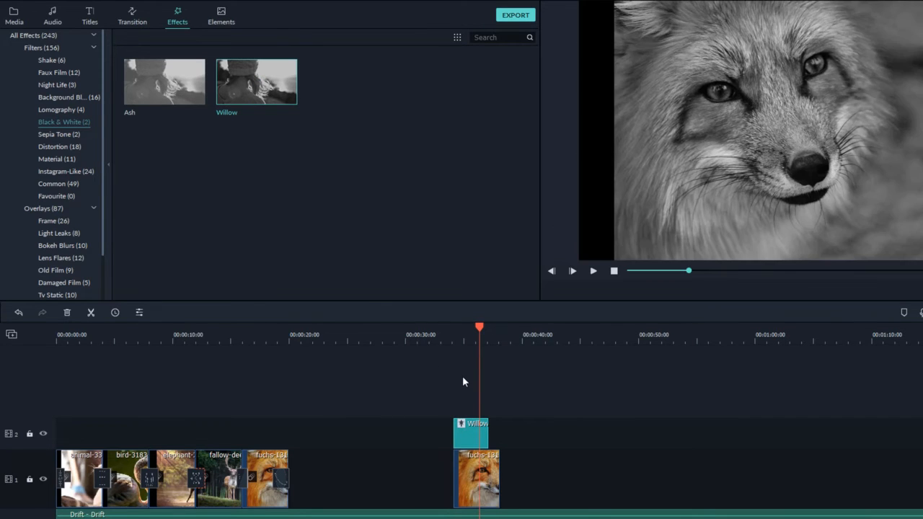
{"action": "left_click_drag", "start_coordinate": [489, 438], "coordinate": [499, 438]}
{"action": "key", "text": "Delete"}
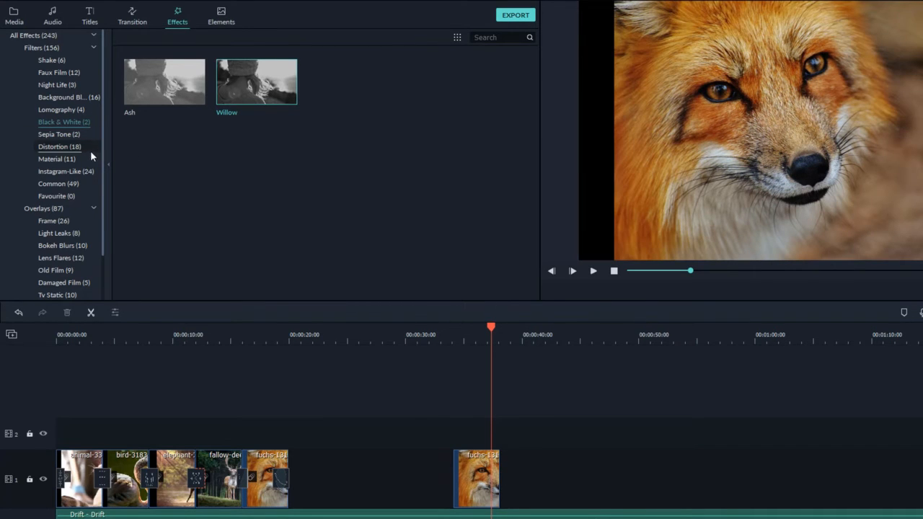
- Try the Mirror distortion filter above the separate fuchs clip, and delete it after playing it
{"action": "left_click", "coordinate": [59, 146]}
{"action": "left_click_drag", "start_coordinate": [165, 224], "coordinate": [453, 446]}
{"action": "key", "text": "space"}
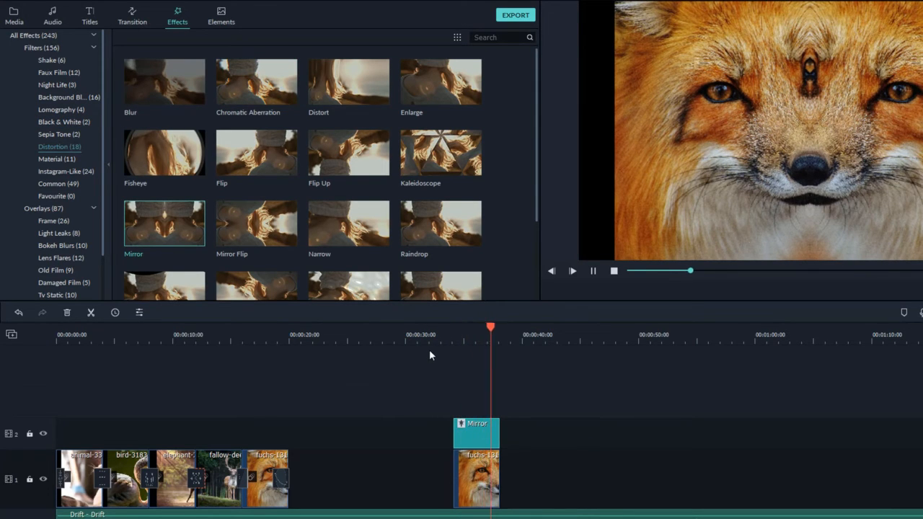
{"action": "left_click", "coordinate": [478, 427]}
{"action": "key", "text": "Delete"}
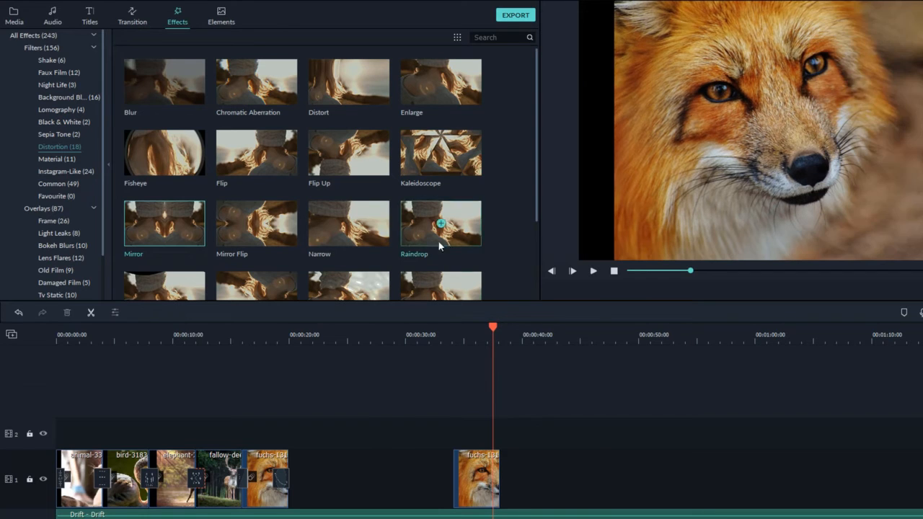
- Try the Kaleidoscope distortion filter above the separate fuchs clip, and delete it after playing it
{"action": "left_click_drag", "start_coordinate": [440, 152], "coordinate": [498, 437]}
{"action": "left_click", "coordinate": [458, 337]}
{"action": "key", "text": "space"}
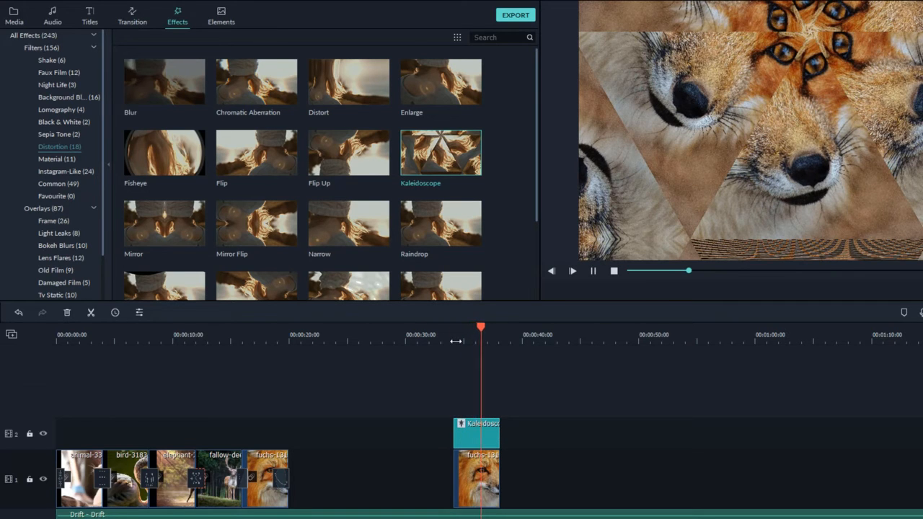
{"action": "key", "text": "space"}
{"action": "key", "text": "Delete"}
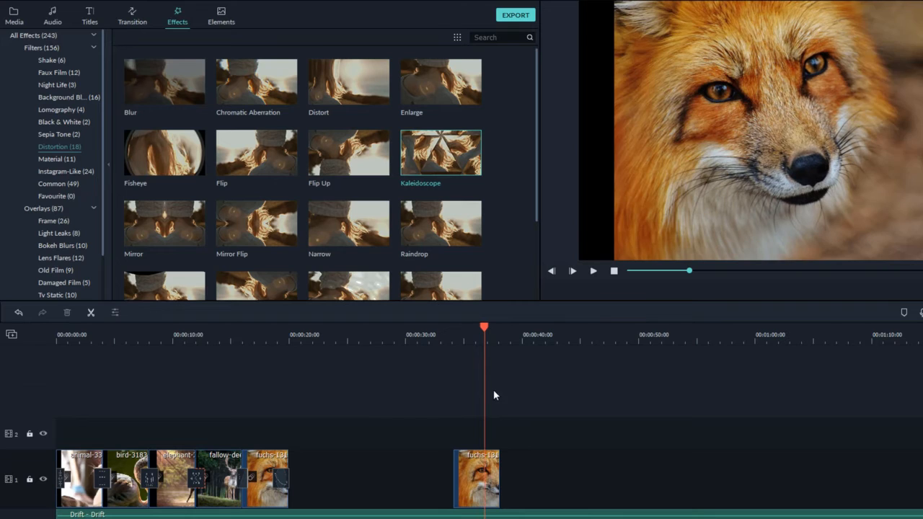
- Browse the Material and Common filters, and try Bad TV Signal above the separate fuchs clip
{"action": "left_click", "coordinate": [57, 159]}
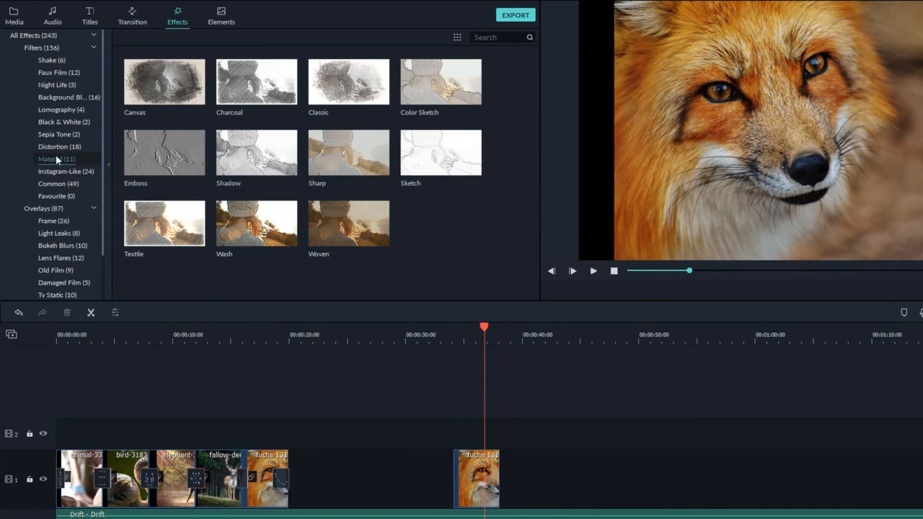
{"action": "mouse_move", "coordinate": [272, 166]}
{"action": "left_mouse_down"}
{"action": "mouse_move", "coordinate": [487, 431]}
{"action": "mouse_move", "coordinate": [457, 437]}
{"action": "mouse_move", "coordinate": [463, 444]}
{"action": "left_mouse_up"}
{"action": "key", "text": "space"}
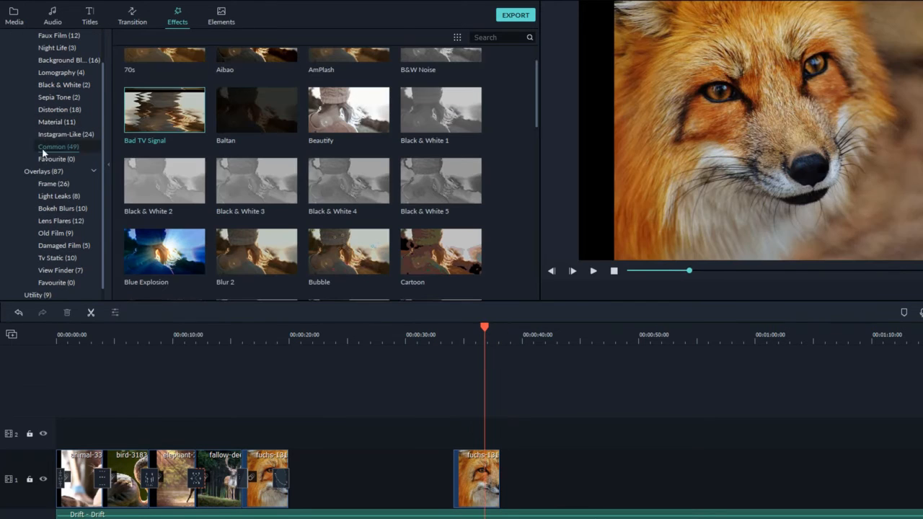
- Download the Aqua 1 frame overlay, and show it in the preview
{"action": "left_click", "coordinate": [47, 185]}
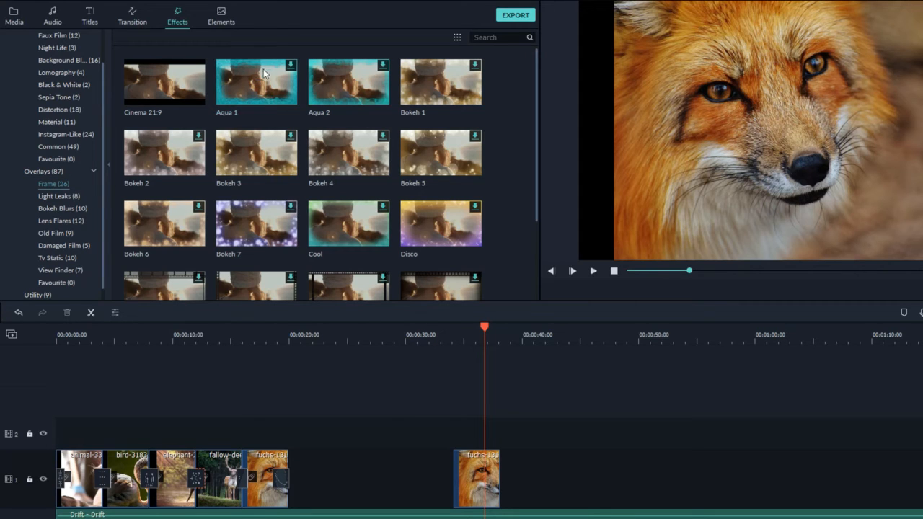
{"action": "left_click", "coordinate": [291, 77]}
{"action": "left_click", "coordinate": [279, 75]}
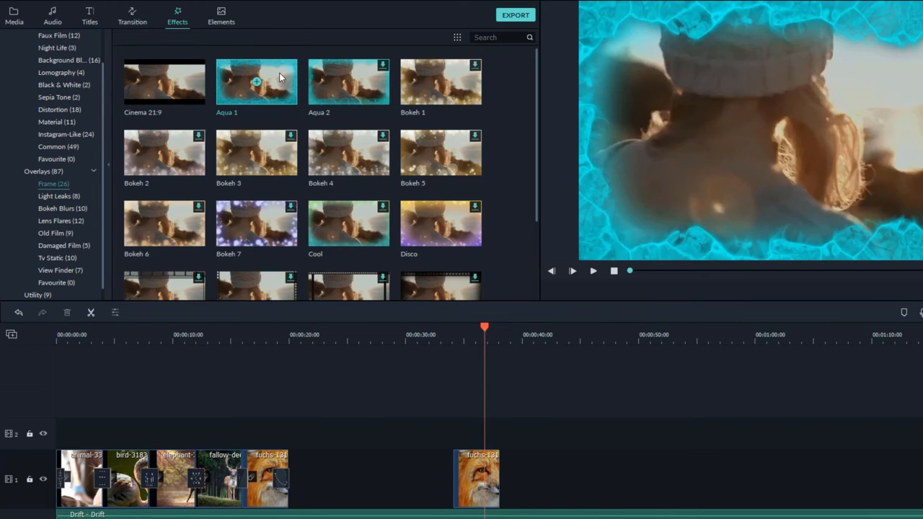
- Try the Aqua 1 overlay on track 2 above the separate fuchs clip, and delete it
{"action": "left_click_drag", "start_coordinate": [406, 325], "coordinate": [473, 433]}
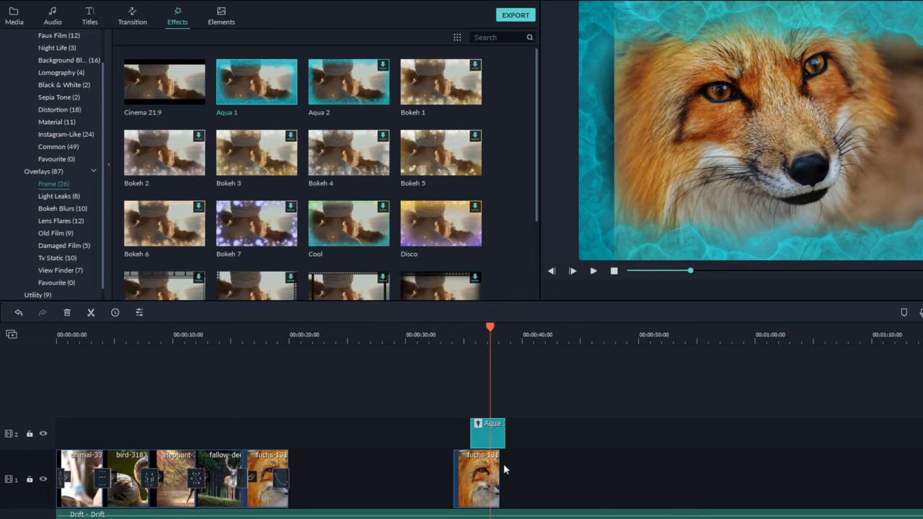
{"action": "key", "text": "Delete"}
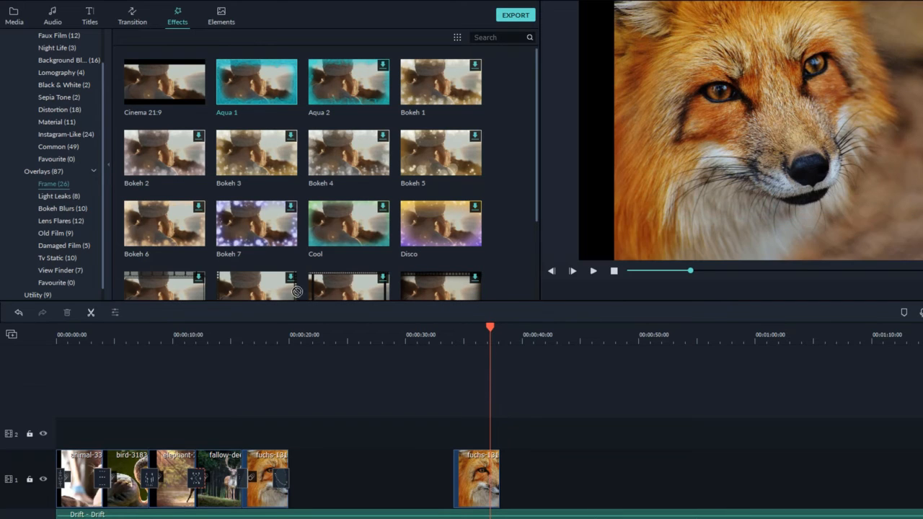
- Preview the Light Leak 7 overlay, and try it on track 2 above the separate fuchs clip
{"action": "left_click", "coordinate": [48, 195]}
{"action": "left_click", "coordinate": [62, 210]}
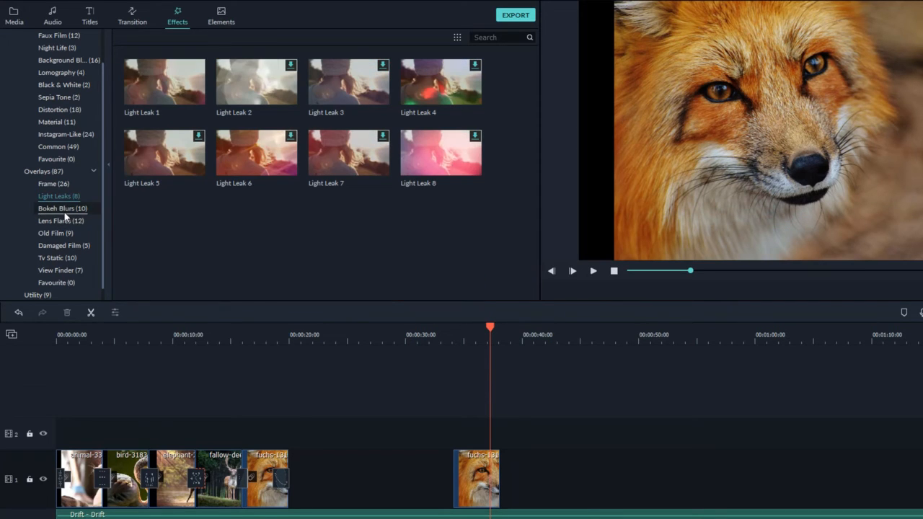
{"action": "left_click", "coordinate": [58, 195]}
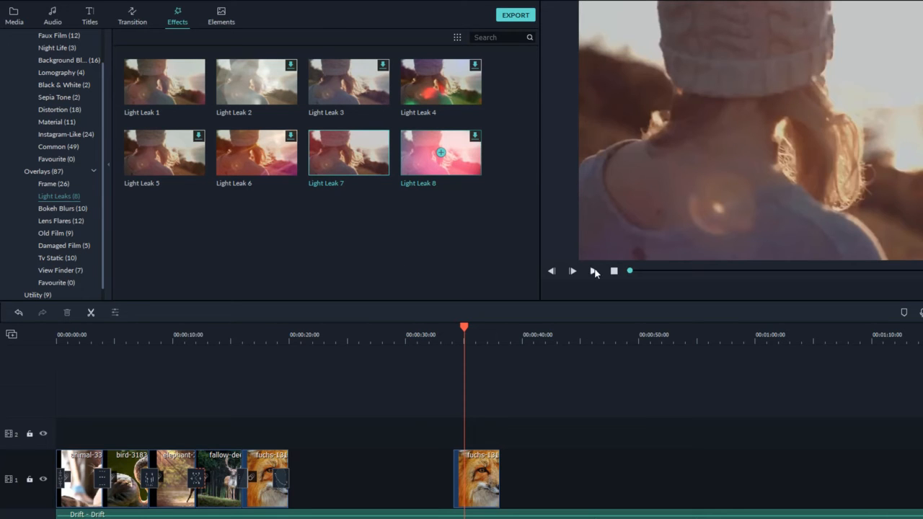
{"action": "left_click", "coordinate": [595, 272]}
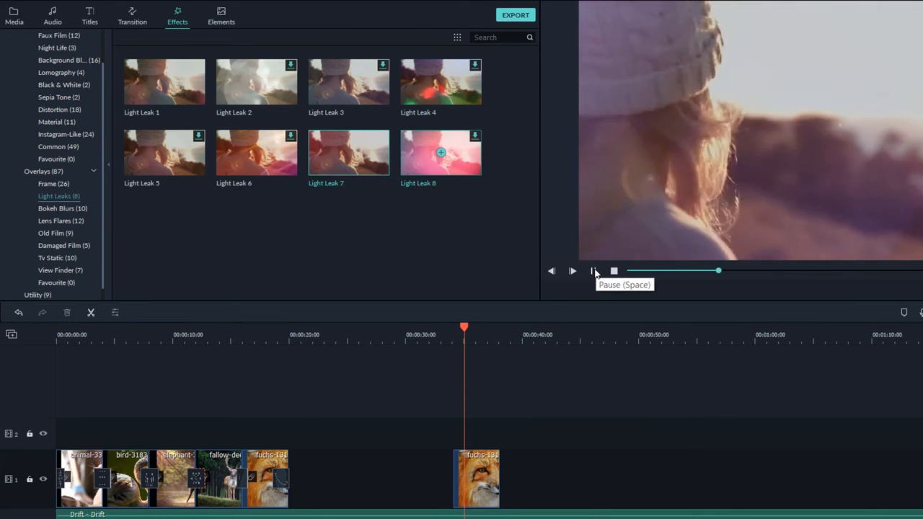
{"action": "left_click", "coordinate": [594, 272]}
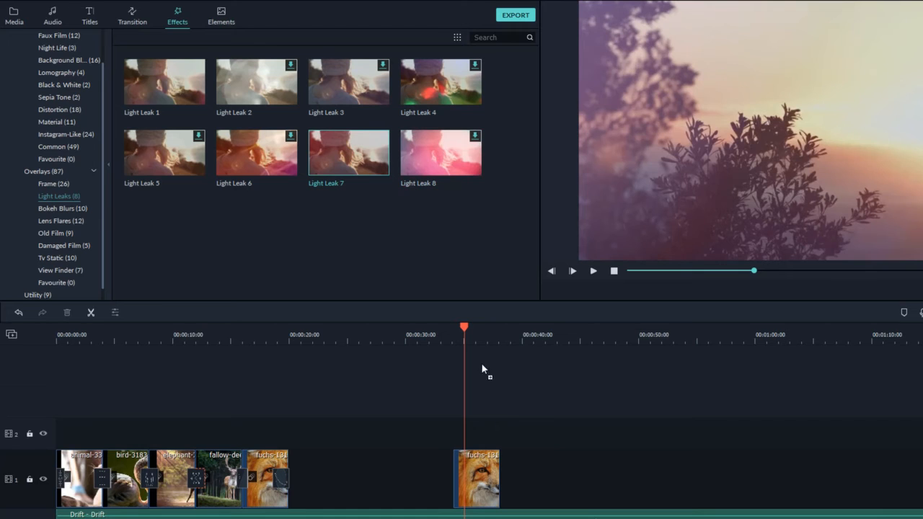
{"action": "left_click_drag", "start_coordinate": [483, 364], "coordinate": [493, 425]}
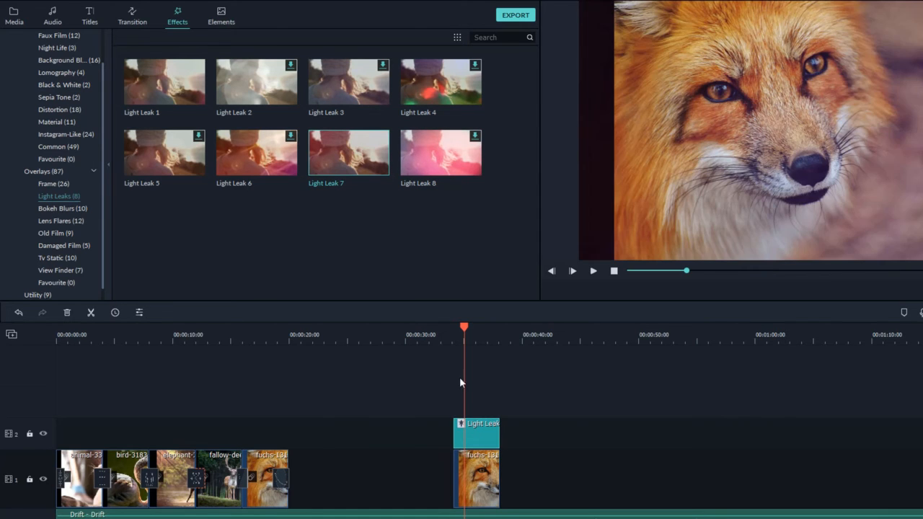
{"action": "key", "text": "space"}
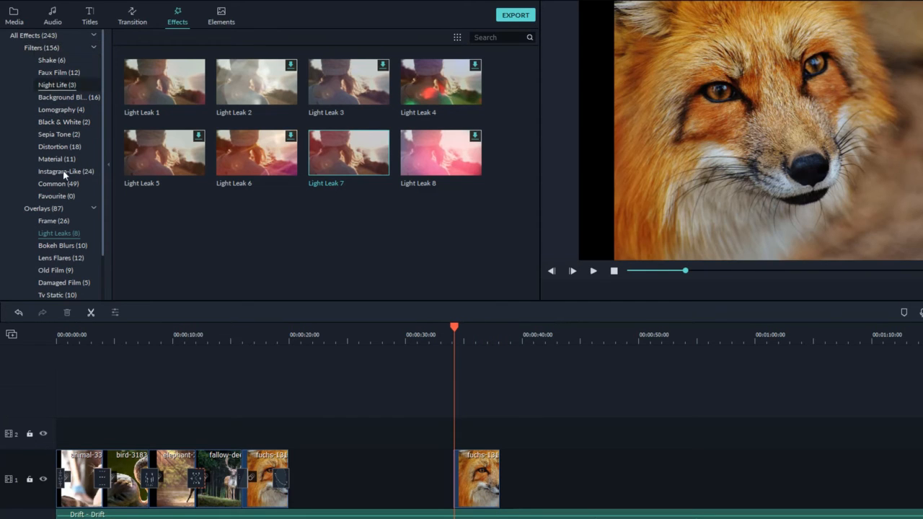
- Try the Image Mask utility effect on track 2 above the separate fuchs clip
{"action": "scroll", "coordinate": [68, 208], "scroll_direction": "down", "scroll_amount": 2}
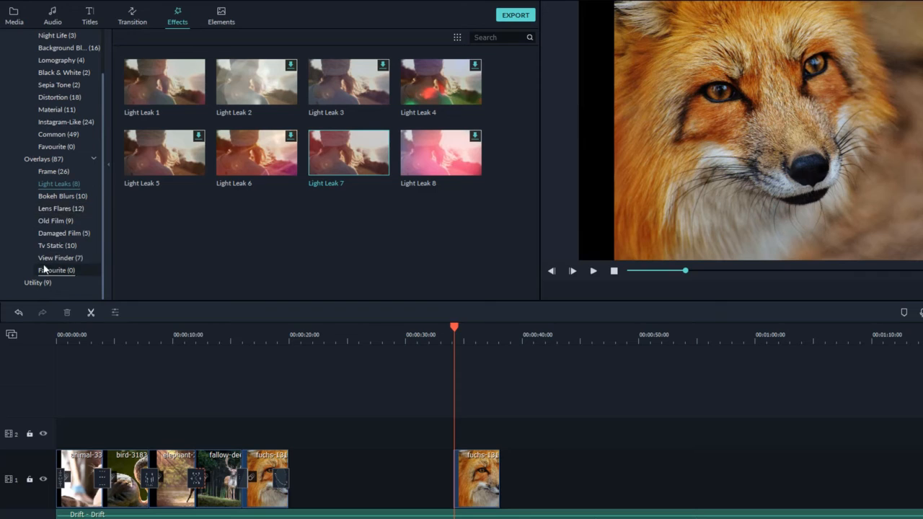
{"action": "left_click", "coordinate": [41, 284]}
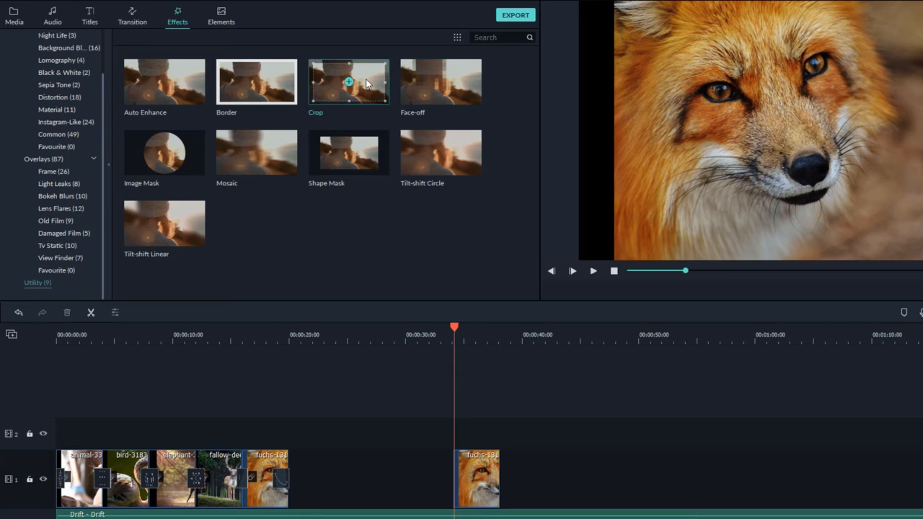
{"action": "left_click_drag", "start_coordinate": [185, 158], "coordinate": [454, 446]}
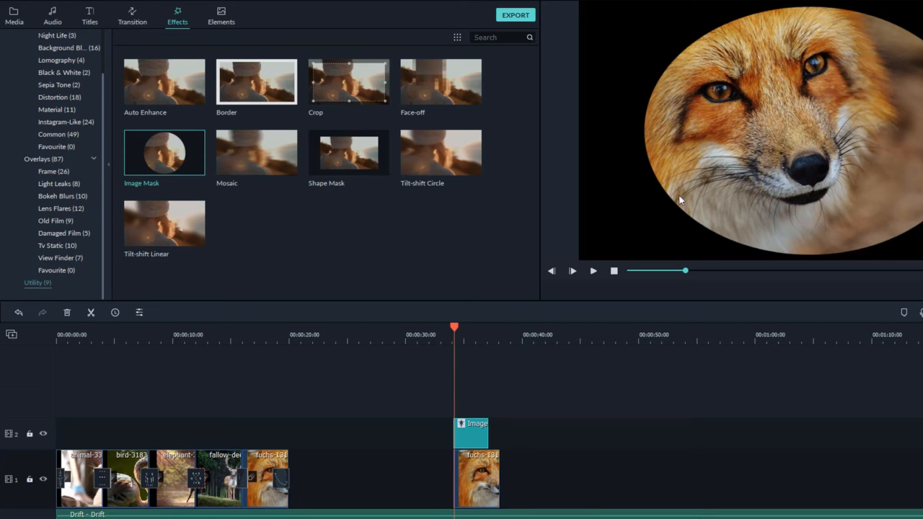
- Try the scalloped-edge preset in the Image Mask settings, and switch the mask to the waving flag shape
{"action": "double_click", "coordinate": [470, 426]}
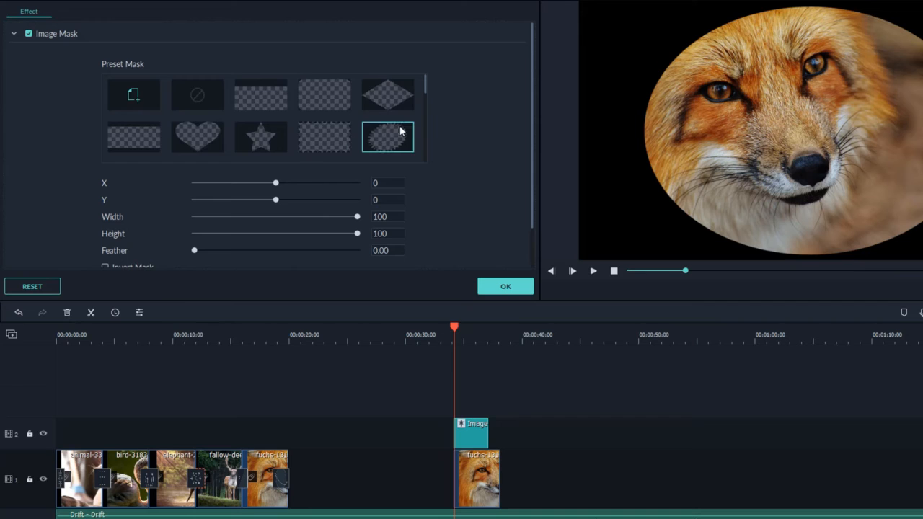
{"action": "left_click", "coordinate": [317, 136]}
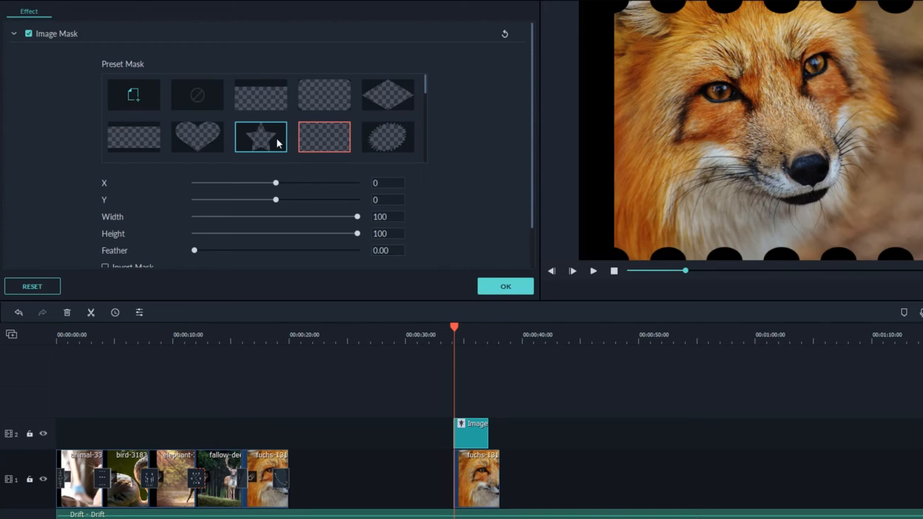
{"action": "scroll", "coordinate": [324, 123], "scroll_direction": "down", "scroll_amount": 3}
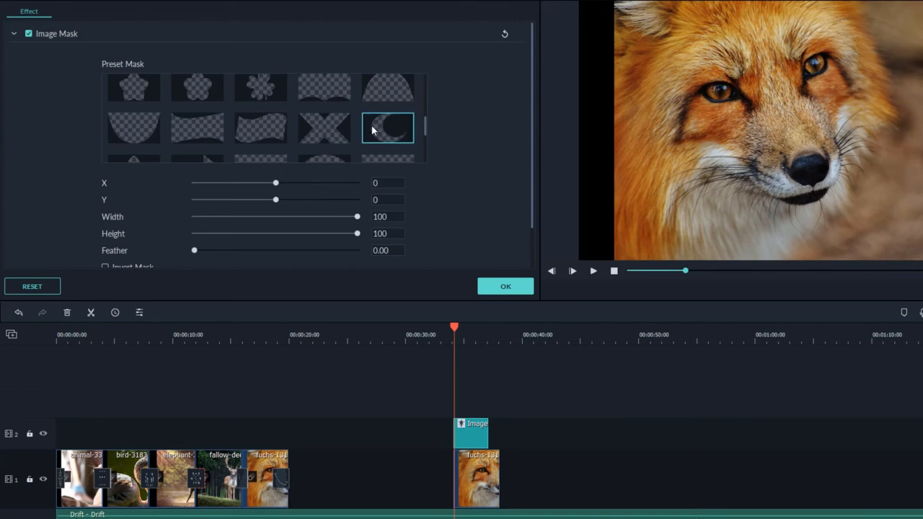
{"action": "scroll", "coordinate": [346, 127], "scroll_direction": "down", "scroll_amount": 1}
{"action": "scroll", "coordinate": [330, 125], "scroll_direction": "up", "scroll_amount": 1}
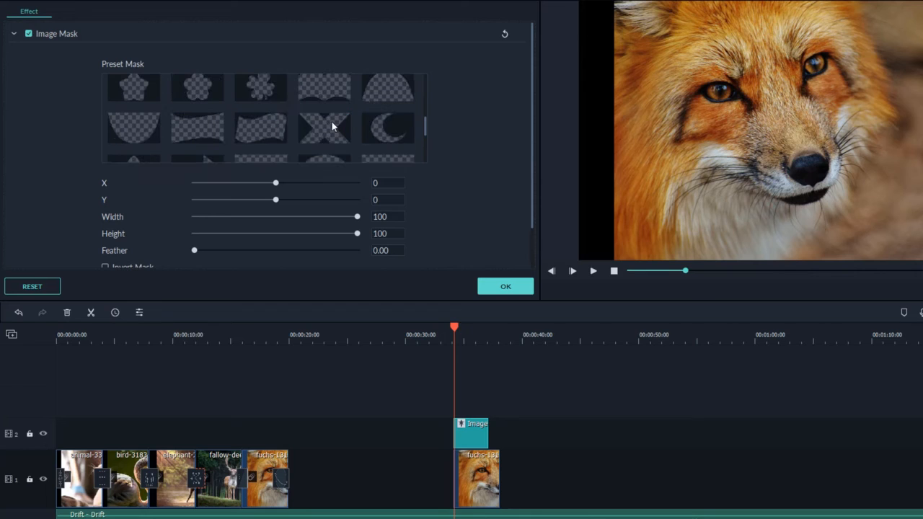
{"action": "left_click", "coordinate": [277, 139]}
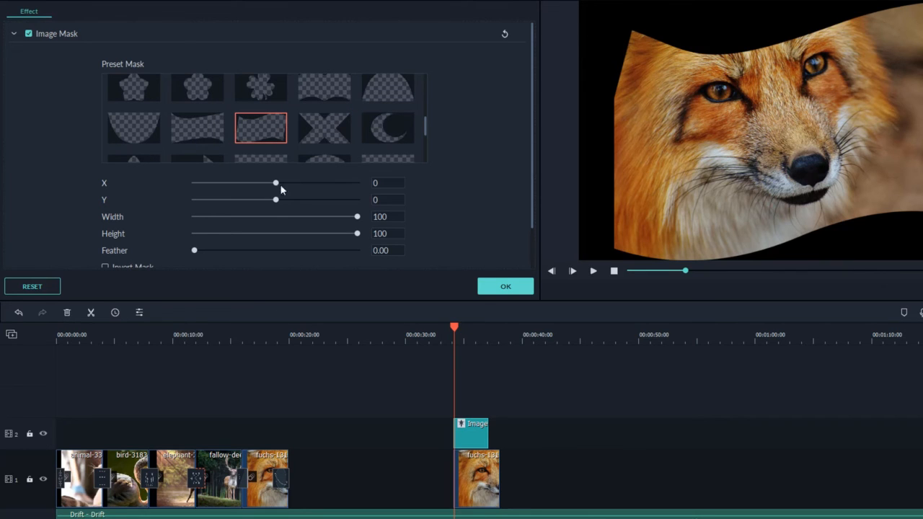
- Set the flag mask's X to -62, Y to 41 and Feather to 81.38, try Invert Mask, and accept the settings
{"action": "mouse_move", "coordinate": [274, 186]}
{"action": "left_mouse_down"}
{"action": "mouse_move", "coordinate": [263, 185]}
{"action": "mouse_move", "coordinate": [279, 199]}
{"action": "left_mouse_up"}
{"action": "scroll", "coordinate": [220, 190], "scroll_direction": "down", "scroll_amount": 1}
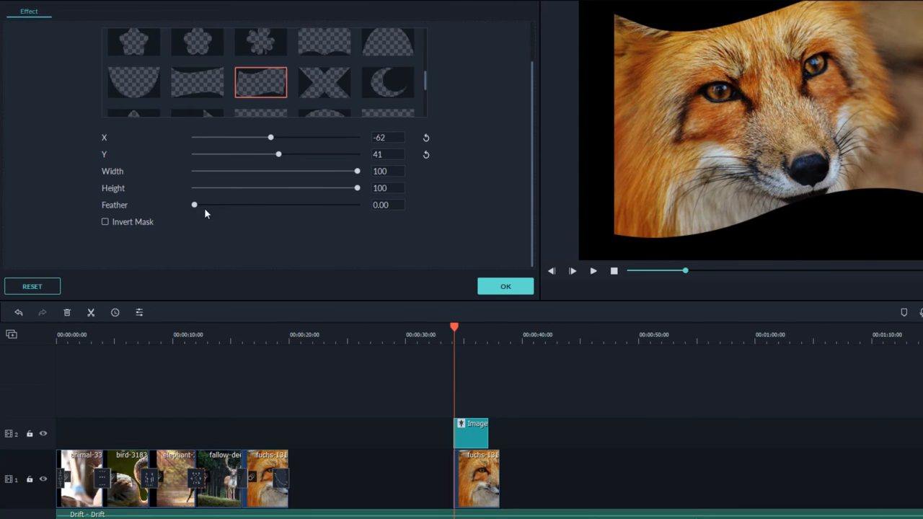
{"action": "left_click_drag", "start_coordinate": [198, 205], "coordinate": [327, 209]}
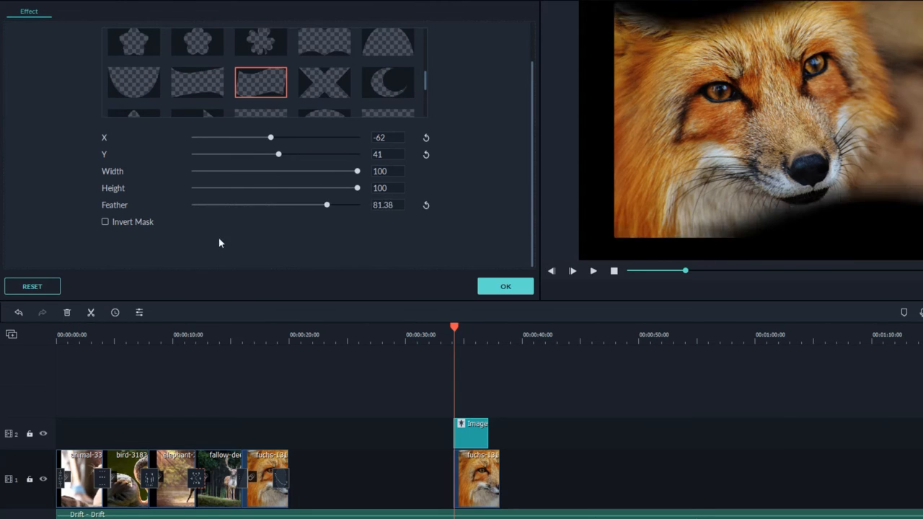
{"action": "left_click", "coordinate": [132, 225]}
{"action": "left_click", "coordinate": [133, 225]}
{"action": "left_click", "coordinate": [500, 286]}
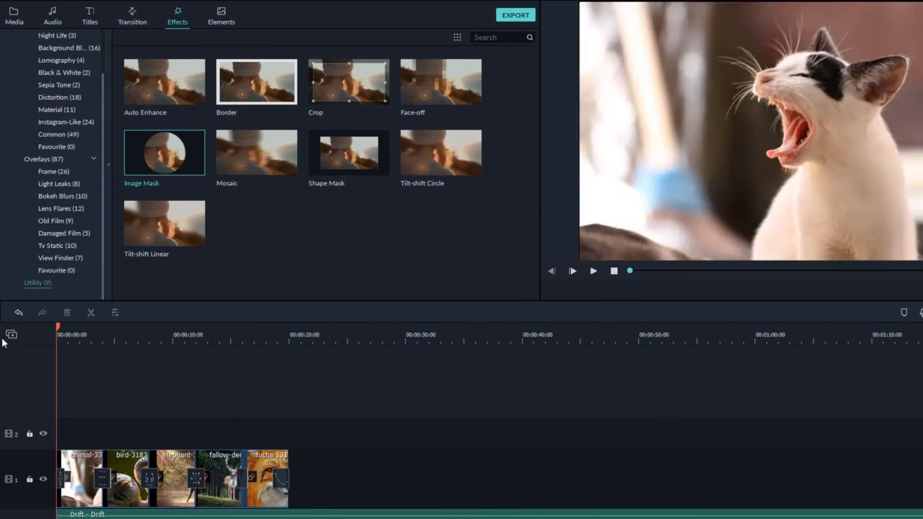
- Add the Element Travel 6 Camp graphic from the Journey elements at the start of track 2, and preview the opening
{"action": "left_click", "coordinate": [212, 24]}
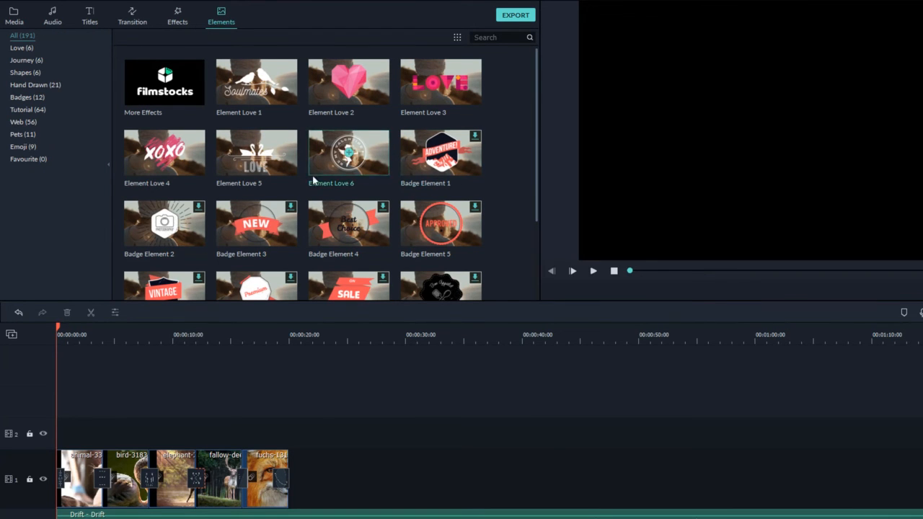
{"action": "left_click", "coordinate": [22, 60]}
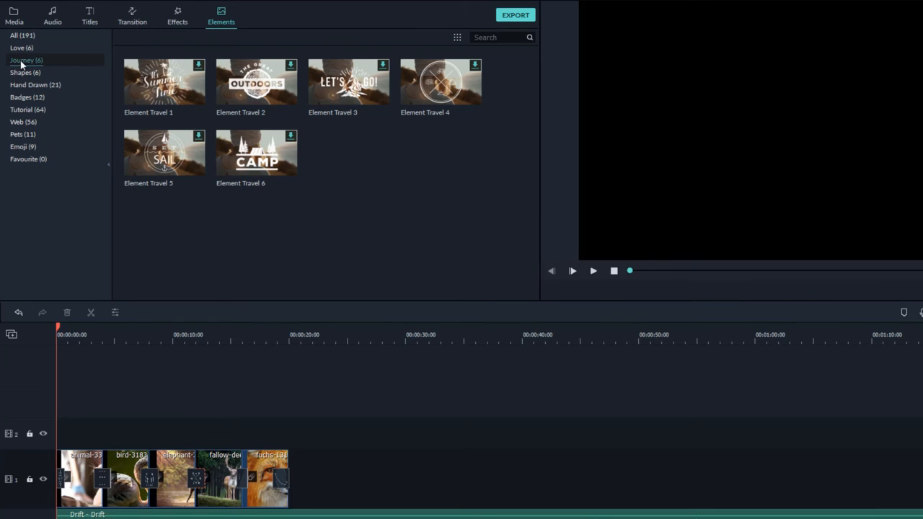
{"action": "left_click_drag", "start_coordinate": [265, 147], "coordinate": [63, 427]}
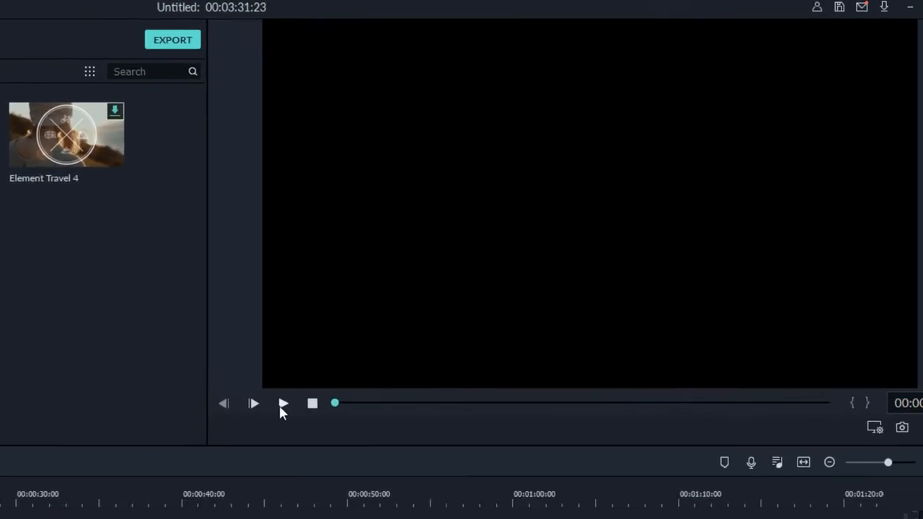
{"action": "left_click", "coordinate": [592, 270]}
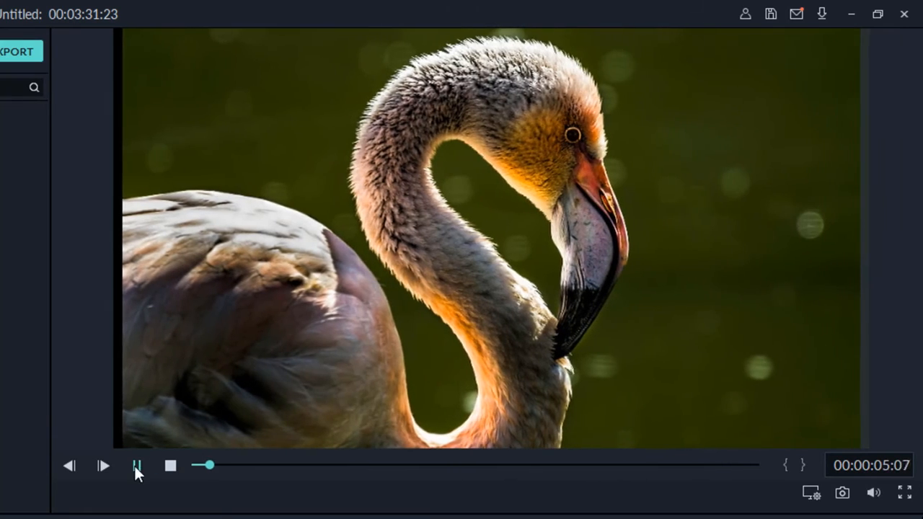
{"action": "left_click", "coordinate": [137, 465]}
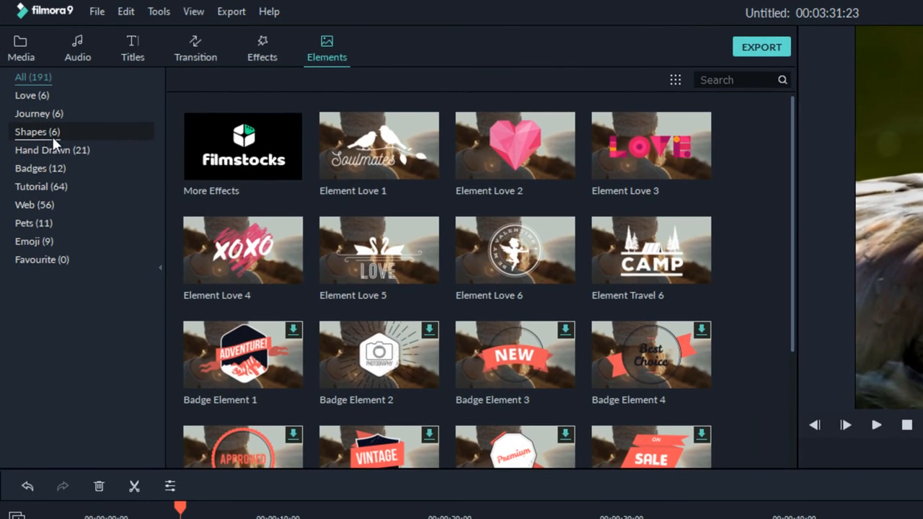
- Browse the Hand Drawn and Emoji elements, add Element Emoji 6 on track 2 above the bird and elephant clips, and preview it
{"action": "left_click", "coordinate": [63, 151]}
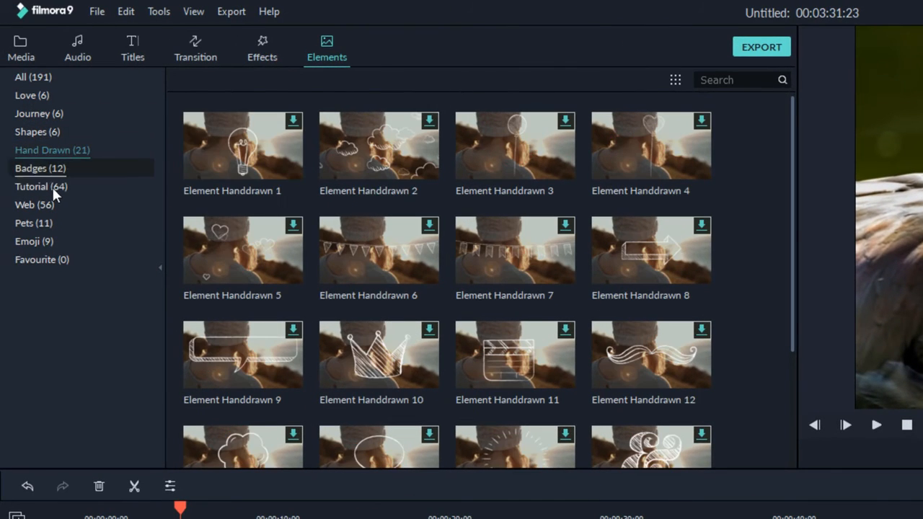
{"action": "left_click", "coordinate": [58, 244]}
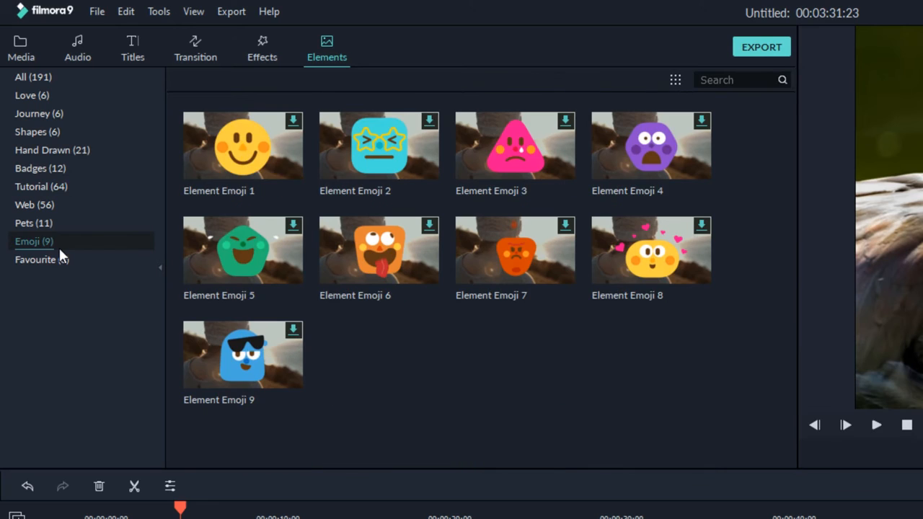
{"action": "left_click_drag", "start_coordinate": [404, 162], "coordinate": [217, 518]}
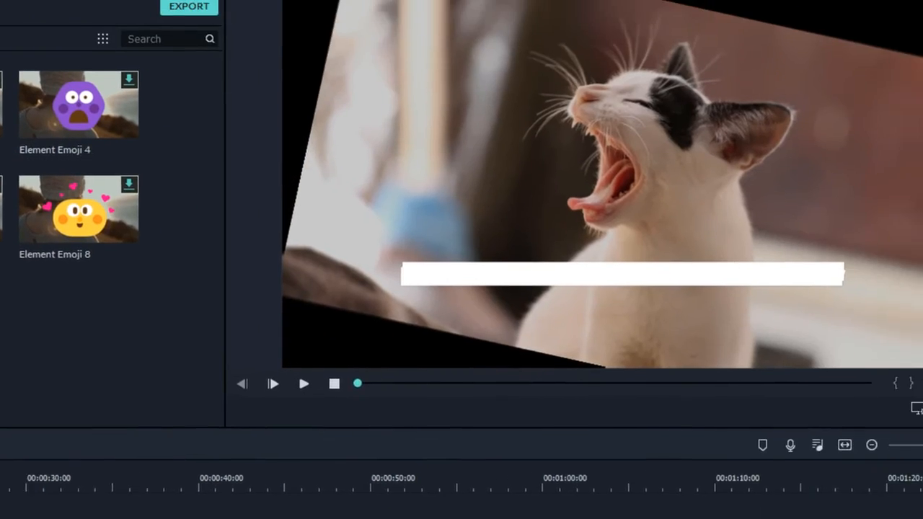
{"action": "key", "text": "space"}
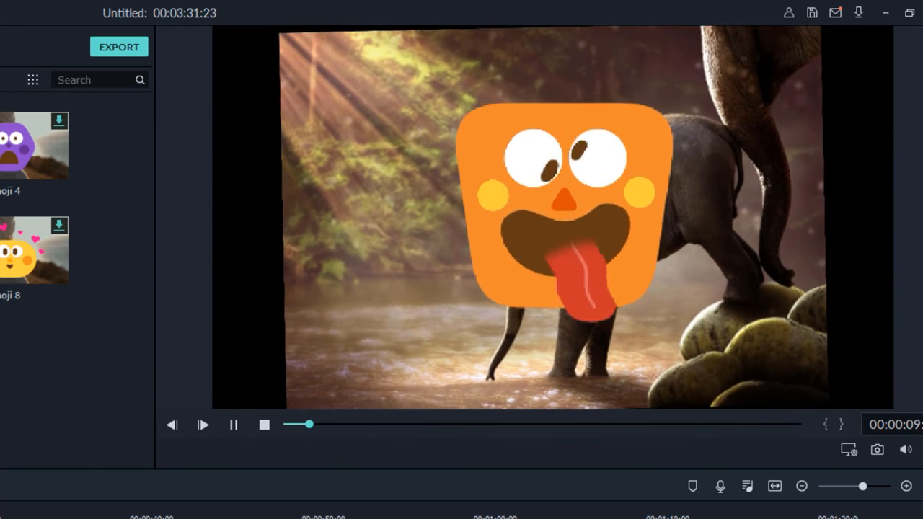
{"action": "key", "text": "space"}
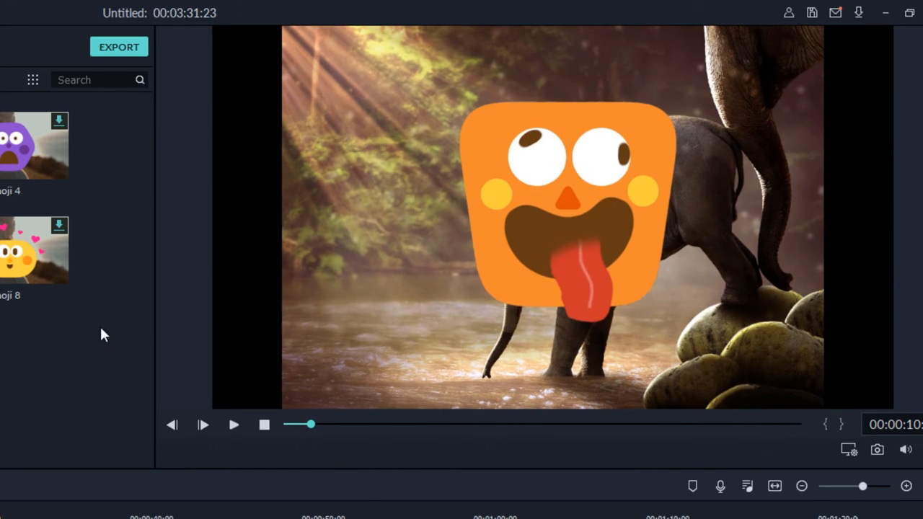
- Shrink the orange emoji to about half size, move it to the image's upper-left corner, and play back the result
{"action": "left_click", "coordinate": [628, 162]}
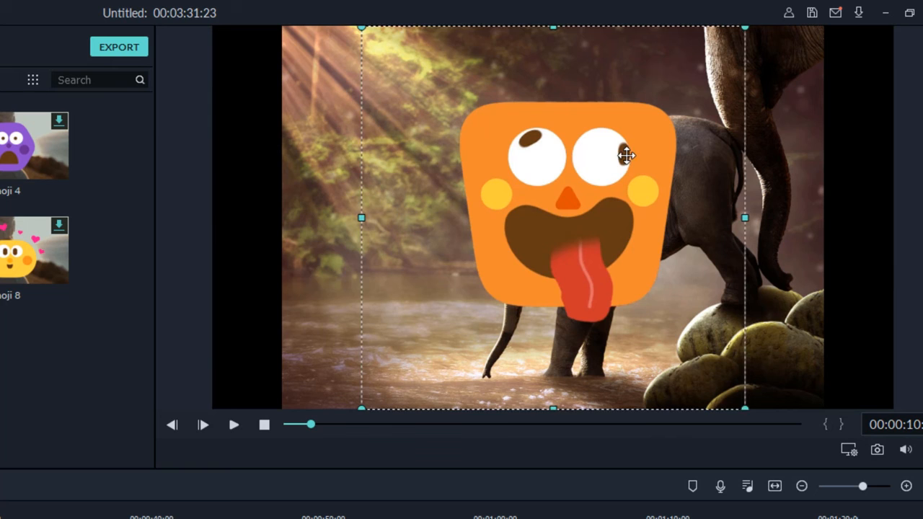
{"action": "left_click_drag", "start_coordinate": [749, 26], "coordinate": [555, 217]}
{"action": "left_click_drag", "start_coordinate": [509, 289], "coordinate": [379, 53]}
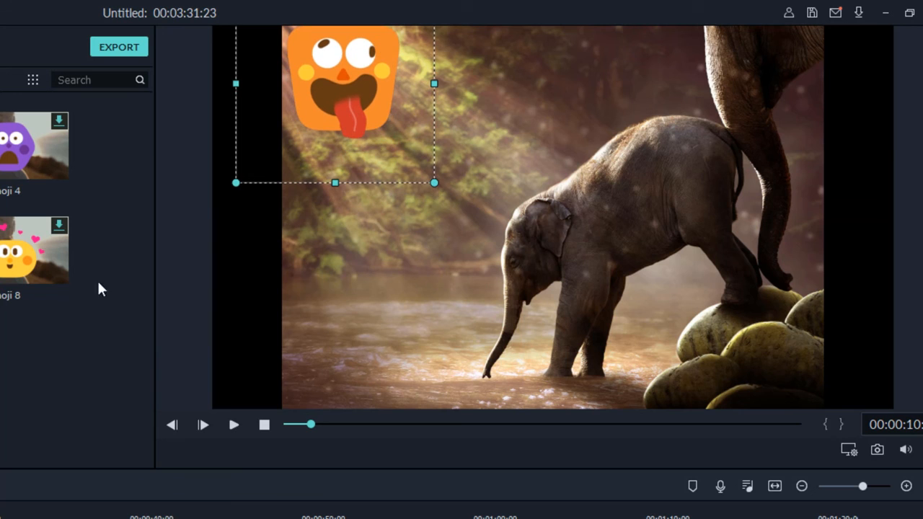
{"action": "key", "text": "space"}
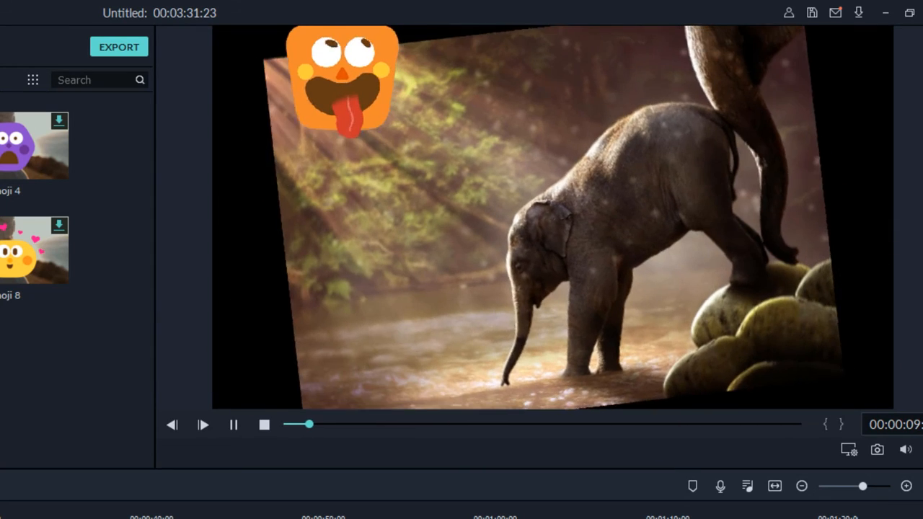
{"action": "key", "text": "space"}
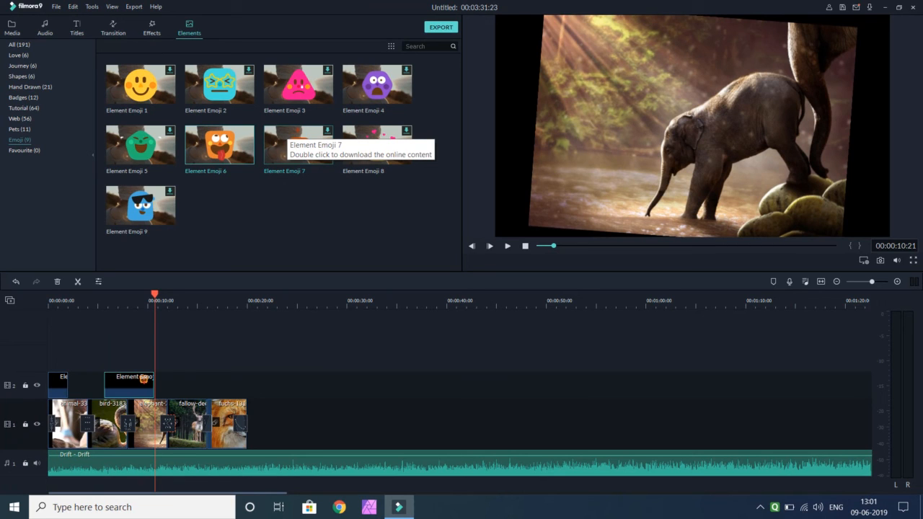
- Place a separate copy of the elephant image on track 1 beyond the slideshow, and open its Transform settings
{"action": "left_click", "coordinate": [11, 29]}
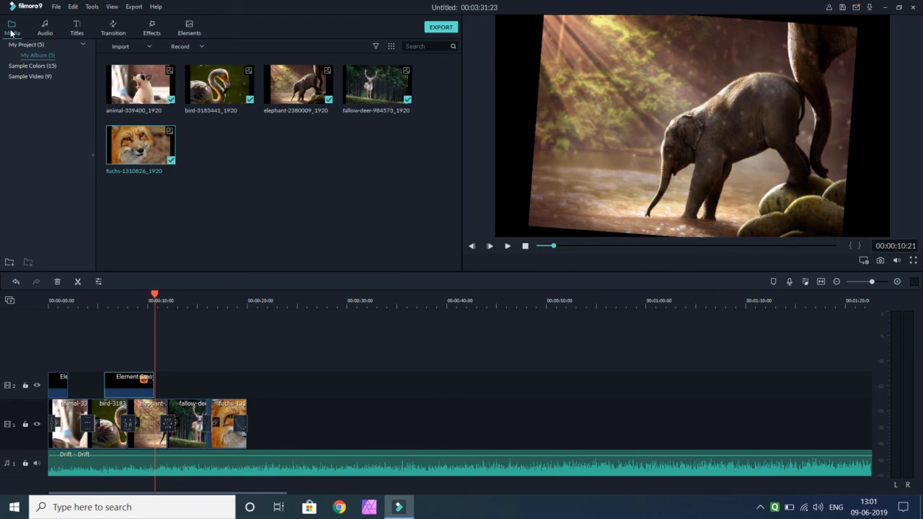
{"action": "left_click_drag", "start_coordinate": [297, 84], "coordinate": [422, 456]}
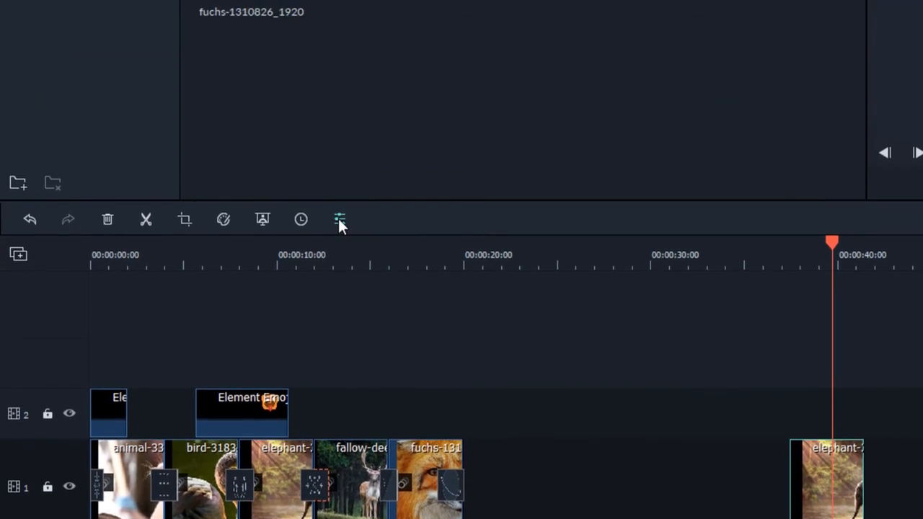
{"action": "left_click", "coordinate": [340, 219]}
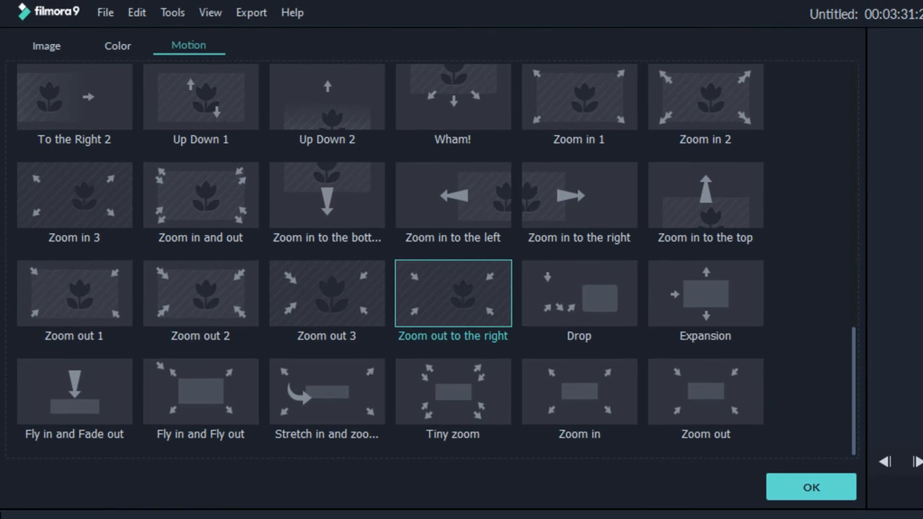
{"action": "left_click", "coordinate": [41, 55]}
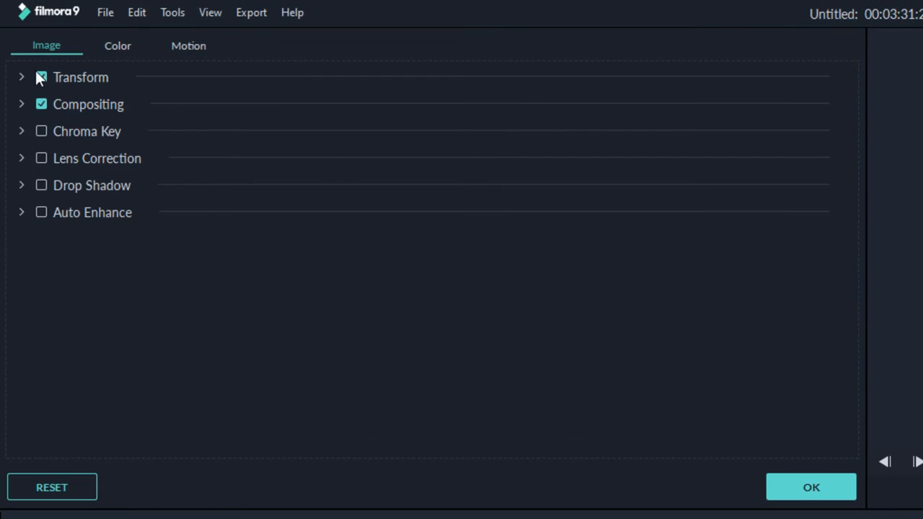
{"action": "left_click", "coordinate": [21, 77]}
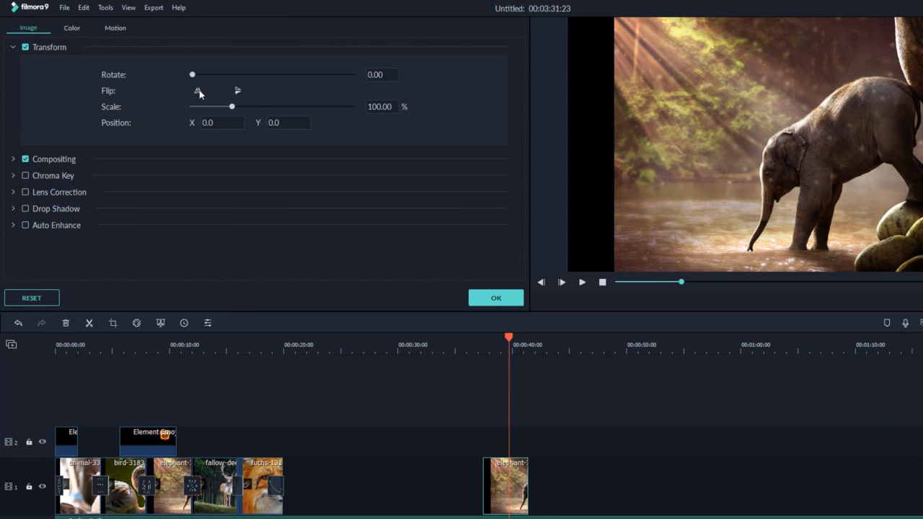
- Flip the separate elephant image horizontally, and try the vertical flip before reverting it
{"action": "left_click", "coordinate": [197, 92]}
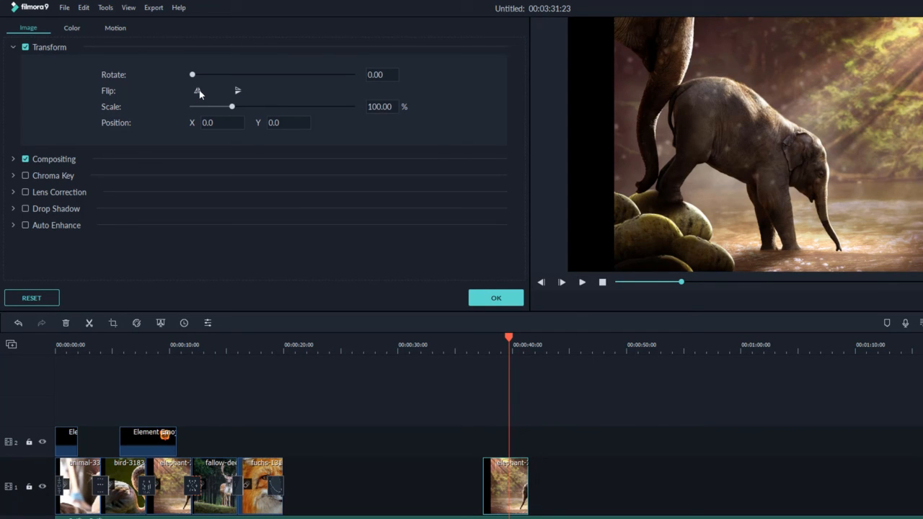
{"action": "left_click", "coordinate": [238, 91]}
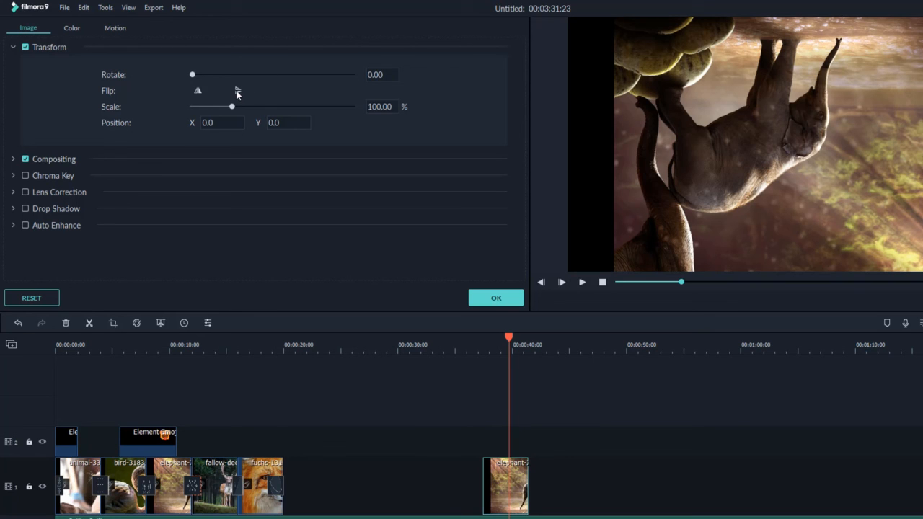
{"action": "left_click", "coordinate": [238, 92]}
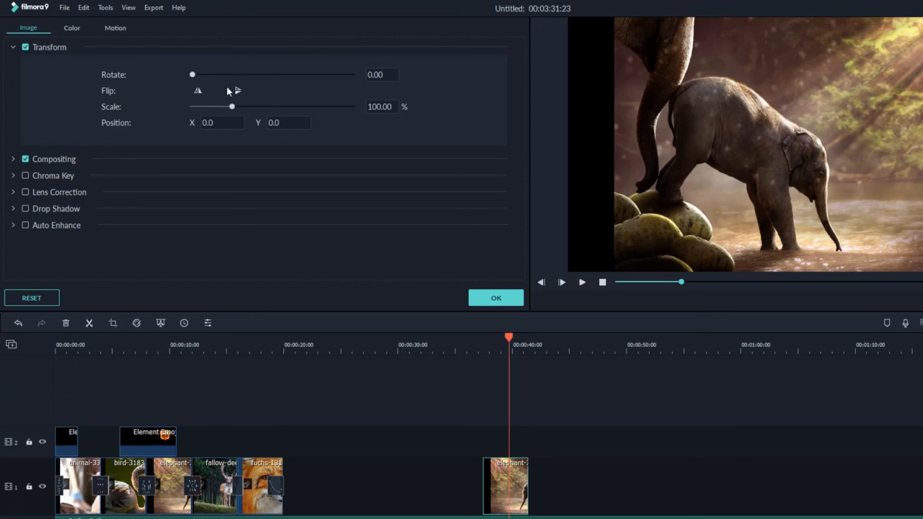
- Scale the separate elephant image to 133.79 %, position it at X -38.0 and Y 102.0, and accept the changes
{"action": "mouse_move", "coordinate": [193, 75]}
{"action": "left_mouse_down"}
{"action": "mouse_move", "coordinate": [254, 73]}
{"action": "mouse_move", "coordinate": [192, 73]}
{"action": "mouse_move", "coordinate": [248, 87]}
{"action": "mouse_move", "coordinate": [188, 94]}
{"action": "mouse_move", "coordinate": [189, 75]}
{"action": "left_mouse_up"}
{"action": "mouse_move", "coordinate": [231, 107]}
{"action": "left_mouse_down"}
{"action": "mouse_move", "coordinate": [255, 107]}
{"action": "mouse_move", "coordinate": [221, 106]}
{"action": "mouse_move", "coordinate": [253, 105]}
{"action": "mouse_move", "coordinate": [225, 114]}
{"action": "mouse_move", "coordinate": [267, 119]}
{"action": "mouse_move", "coordinate": [211, 121]}
{"action": "mouse_move", "coordinate": [238, 121]}
{"action": "left_mouse_up"}
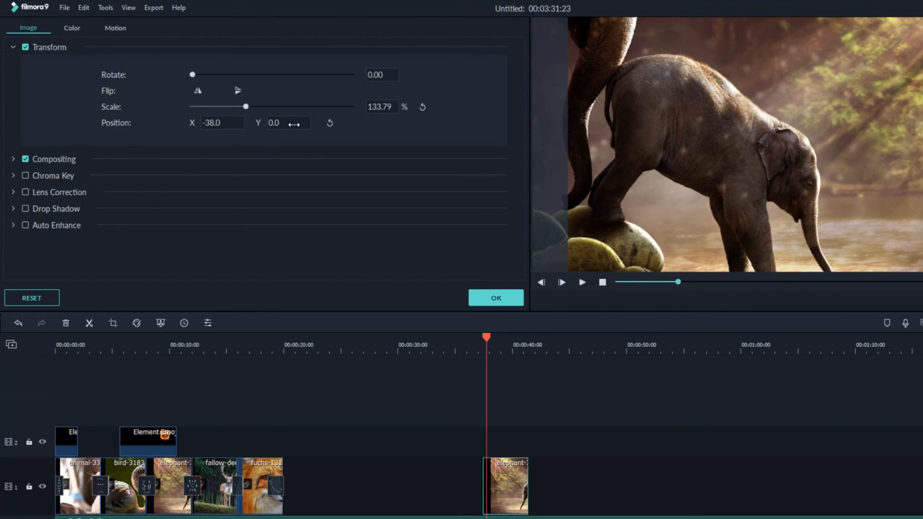
{"action": "left_click_drag", "start_coordinate": [293, 124], "coordinate": [264, 141]}
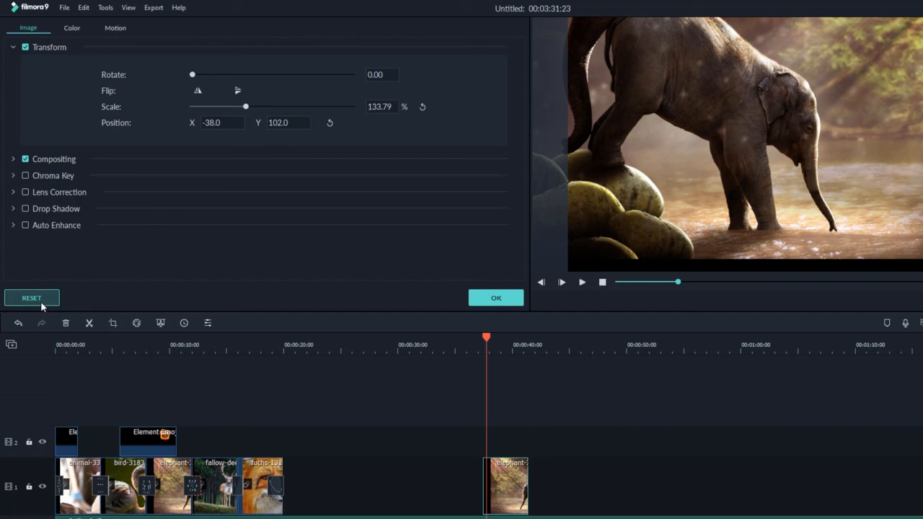
{"action": "left_click", "coordinate": [495, 300]}
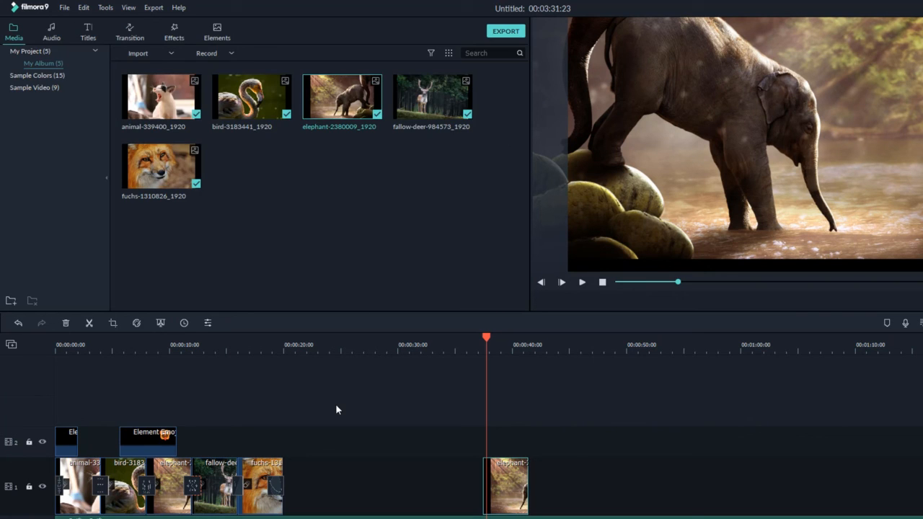